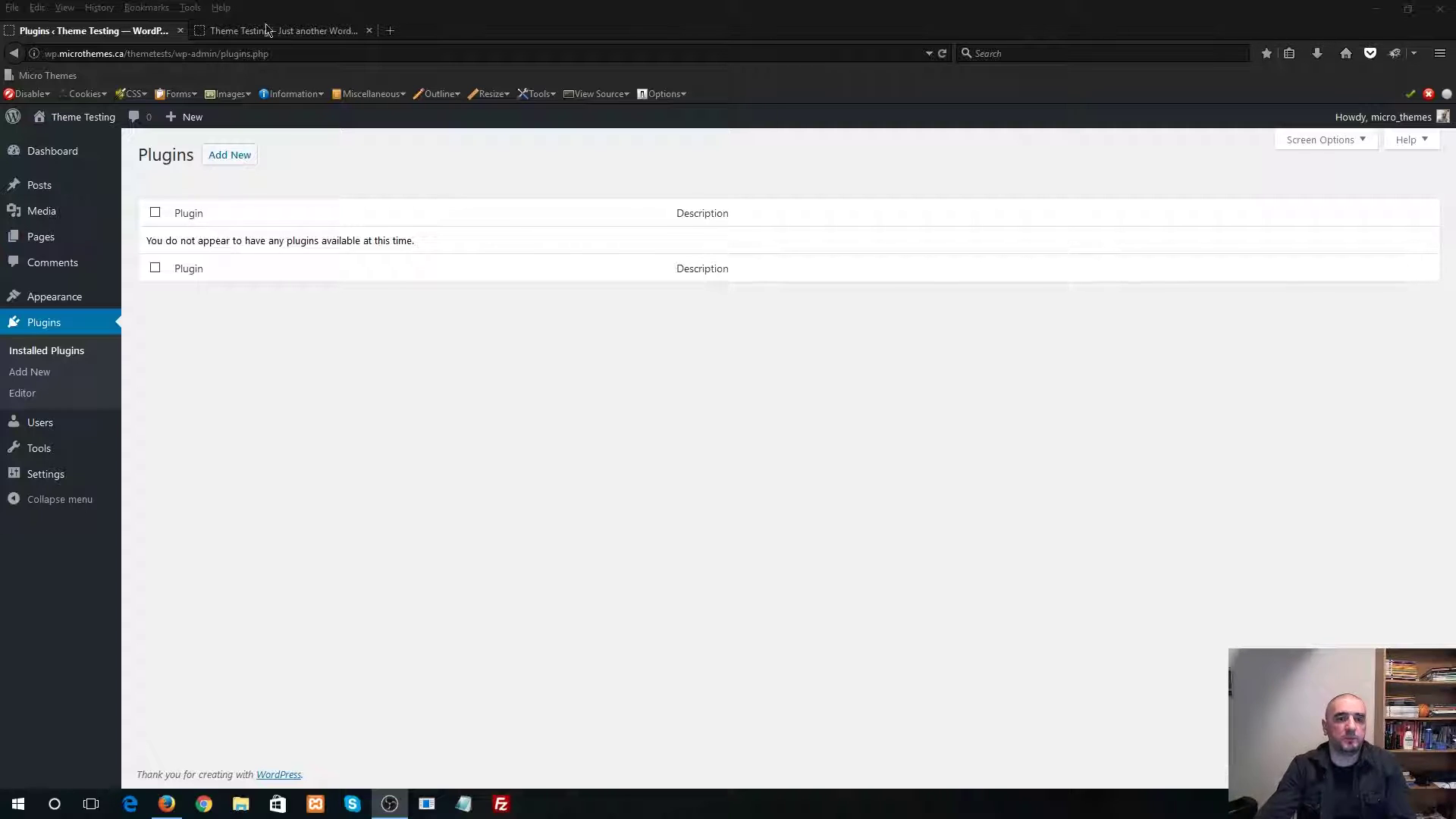
Open the admin dashboard and view the site's front page with the default theme before returning to the dashboard
click(94, 150)
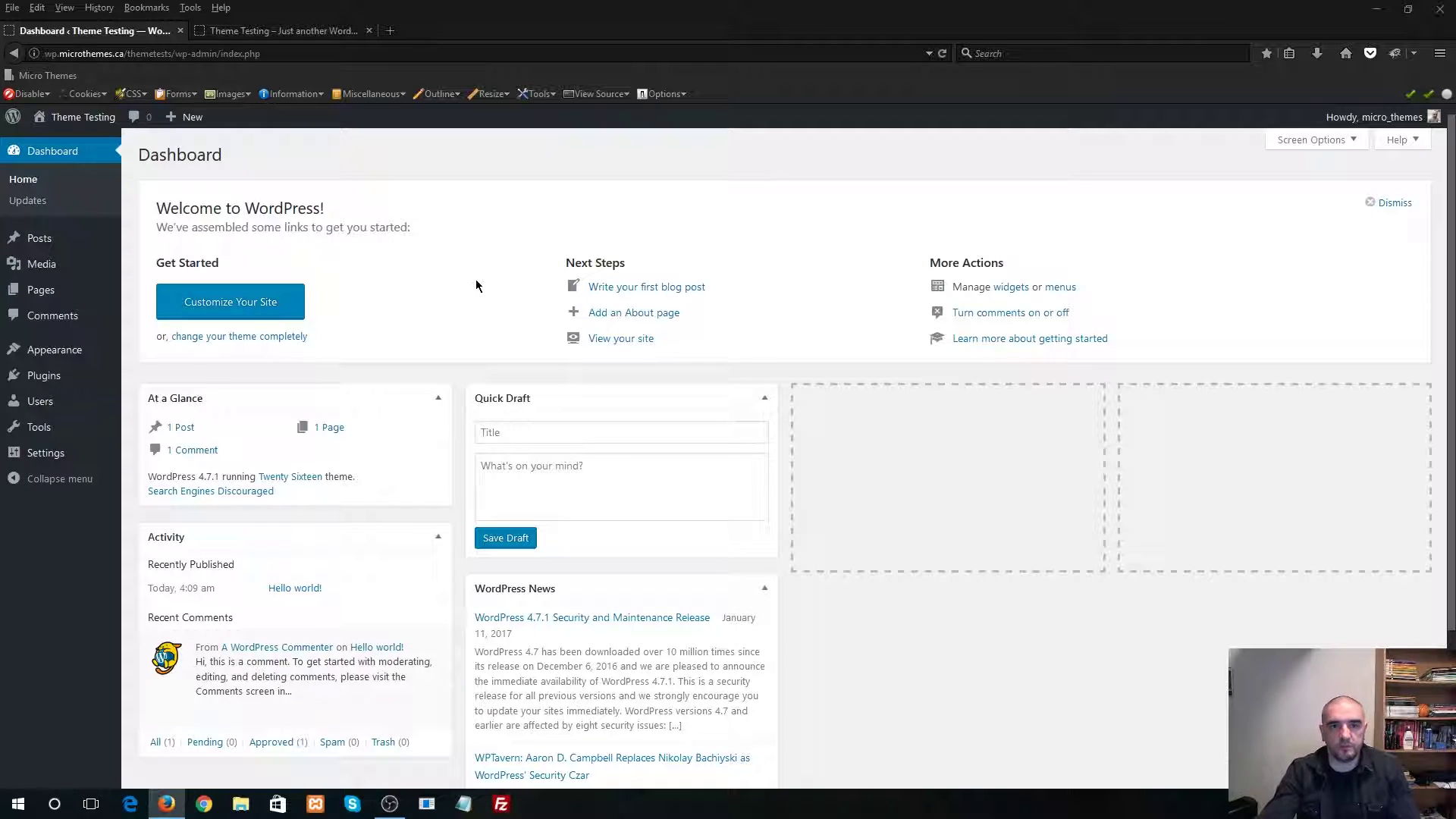
click(315, 31)
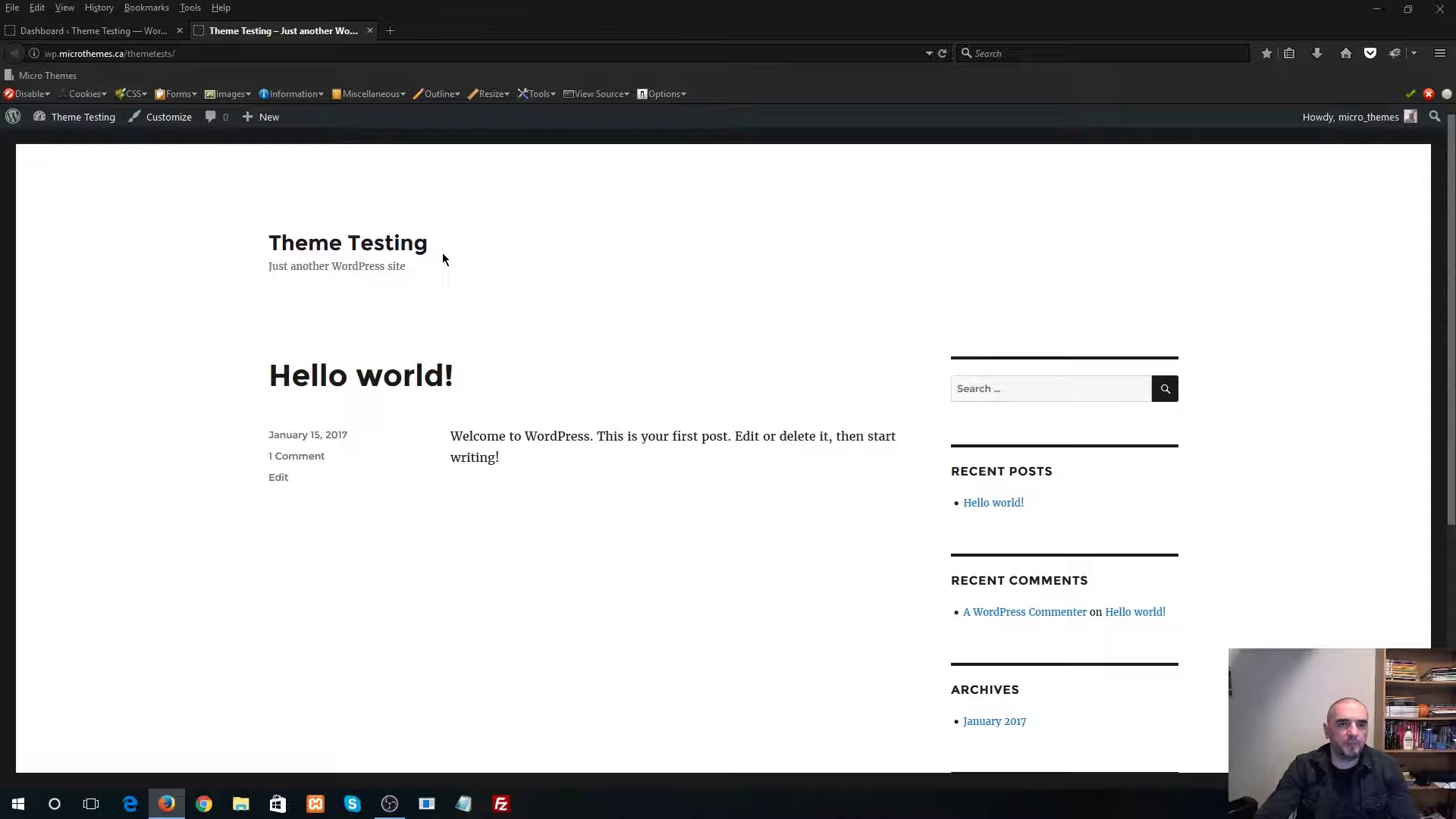
click(129, 32)
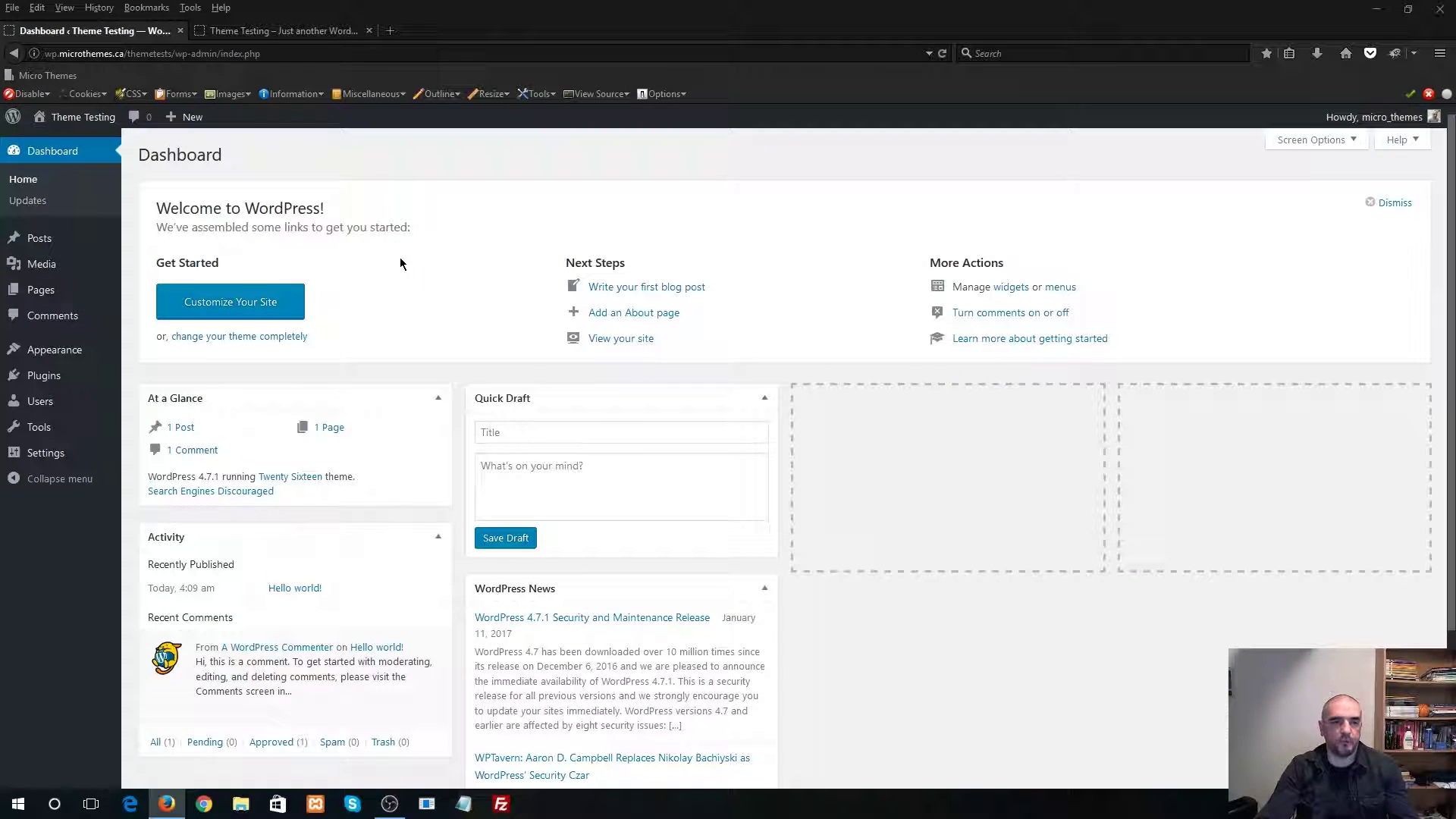
Open the upload form for adding a new theme from a .zip file
mouse_move(81, 359)
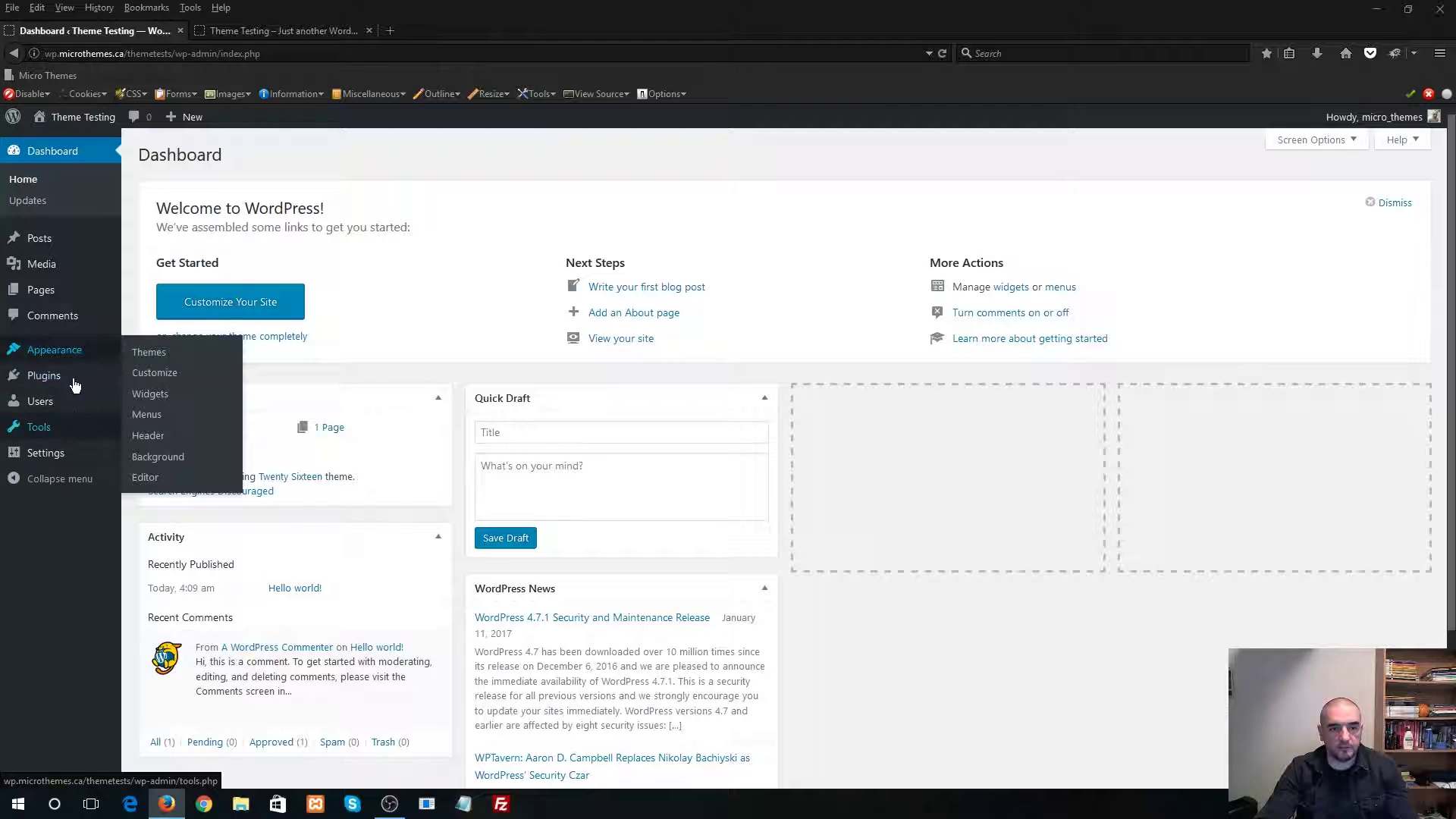
click(182, 351)
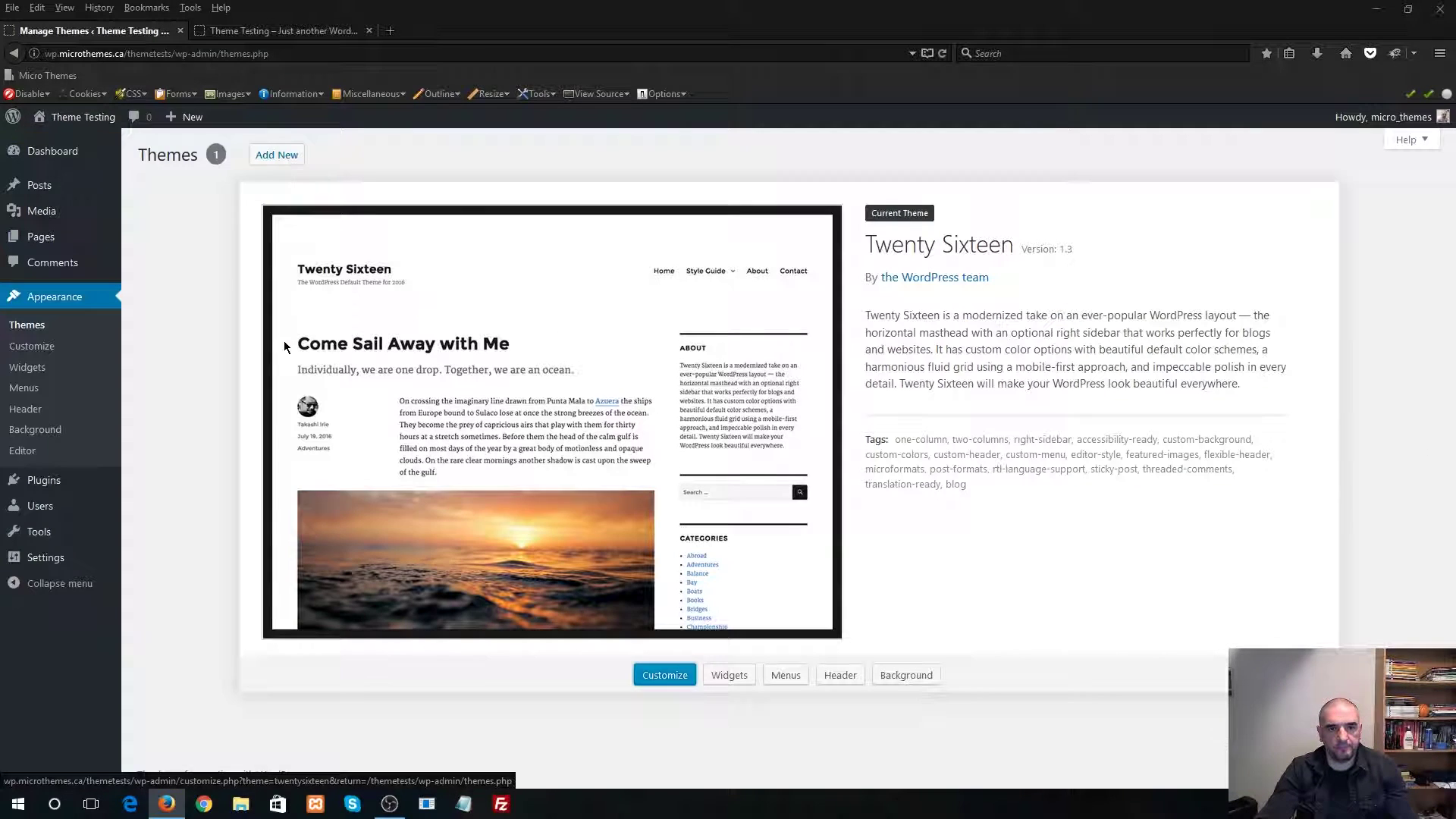
click(277, 155)
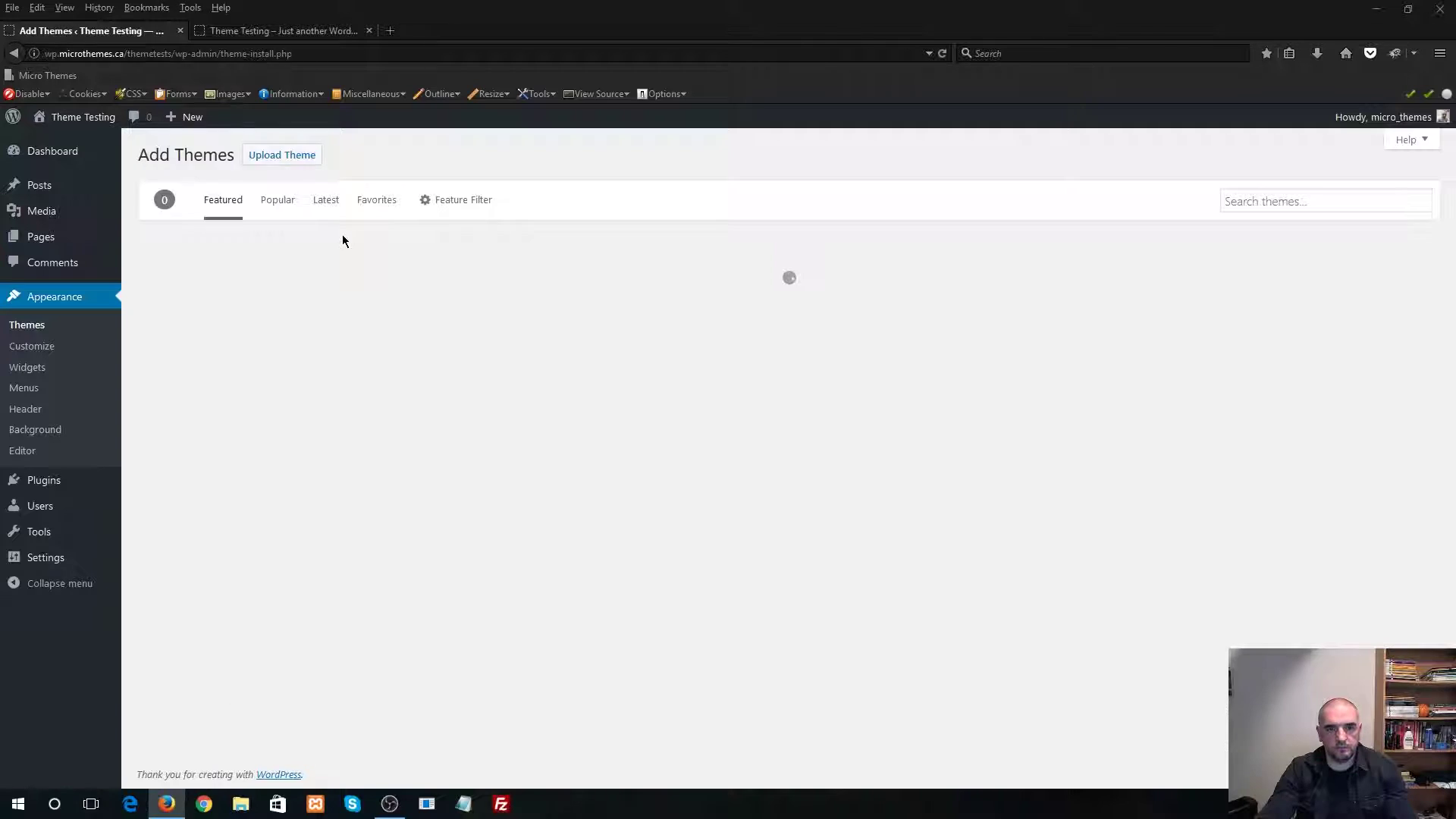
click(300, 155)
Upload and install luxor-theme.zip from the Luxor-real-estate-theme-package folder on the Desktop
click(692, 302)
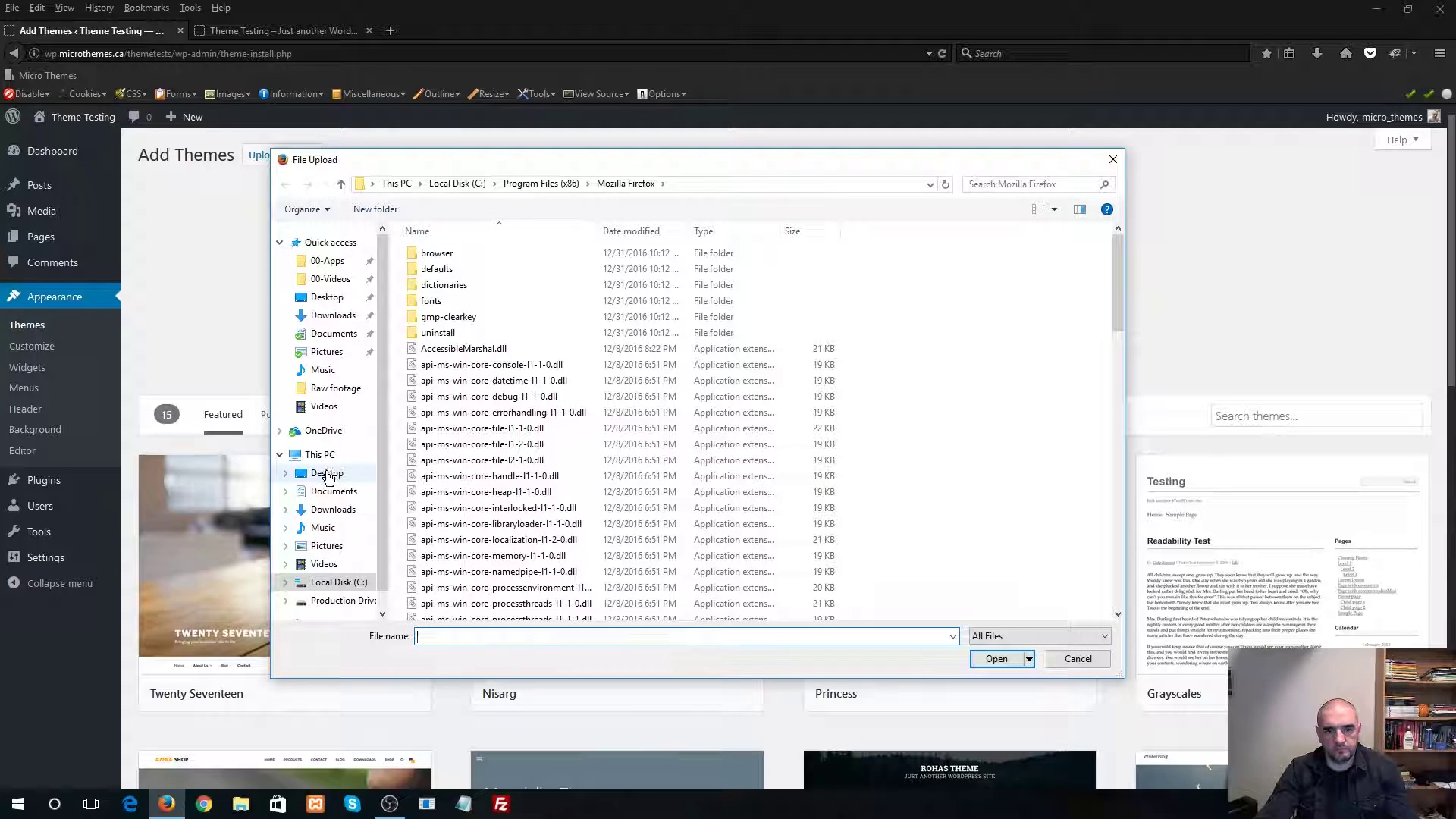
scroll(330, 471, down, 1)
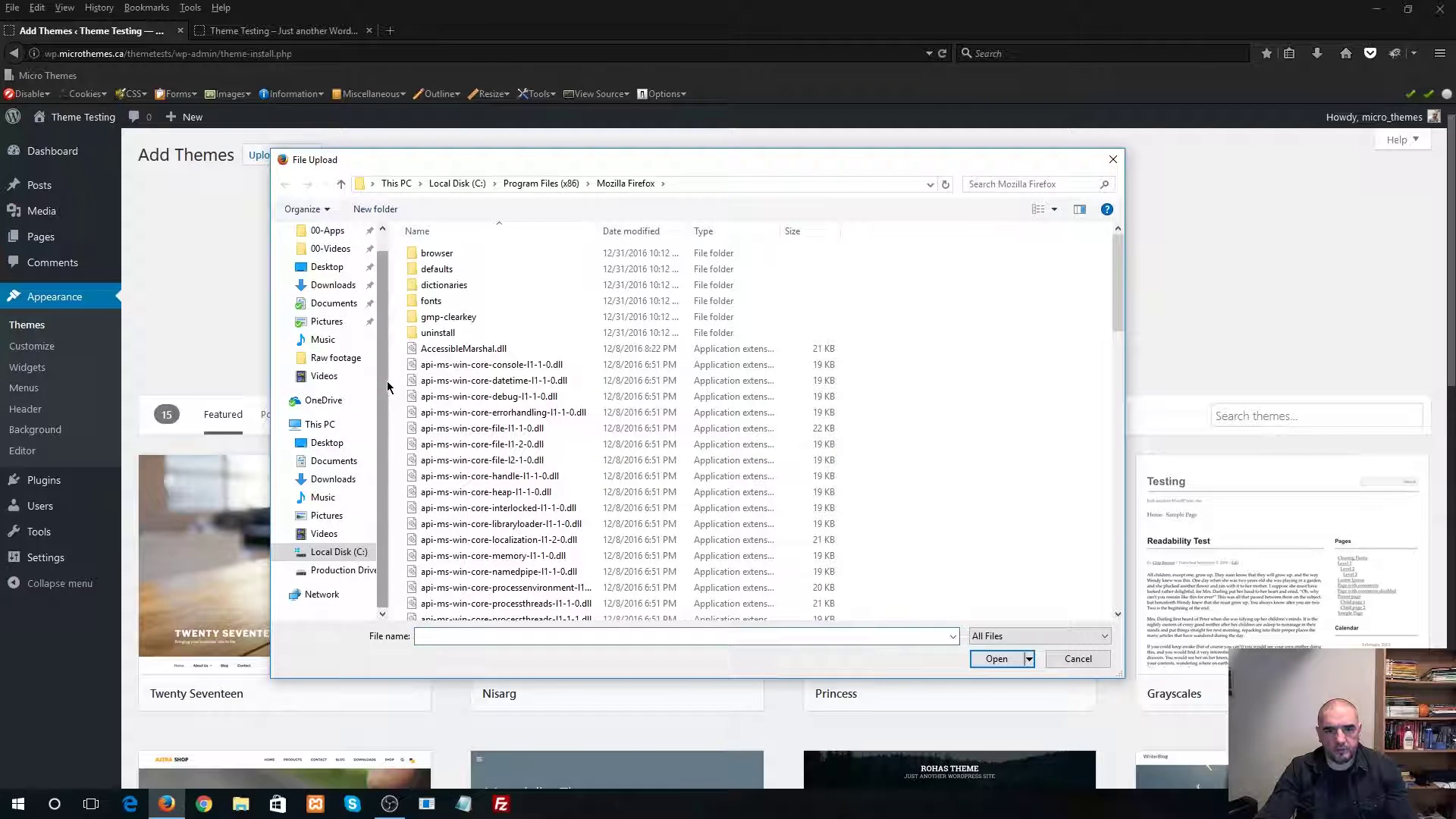
drag(386, 385, 493, 394)
click(329, 446)
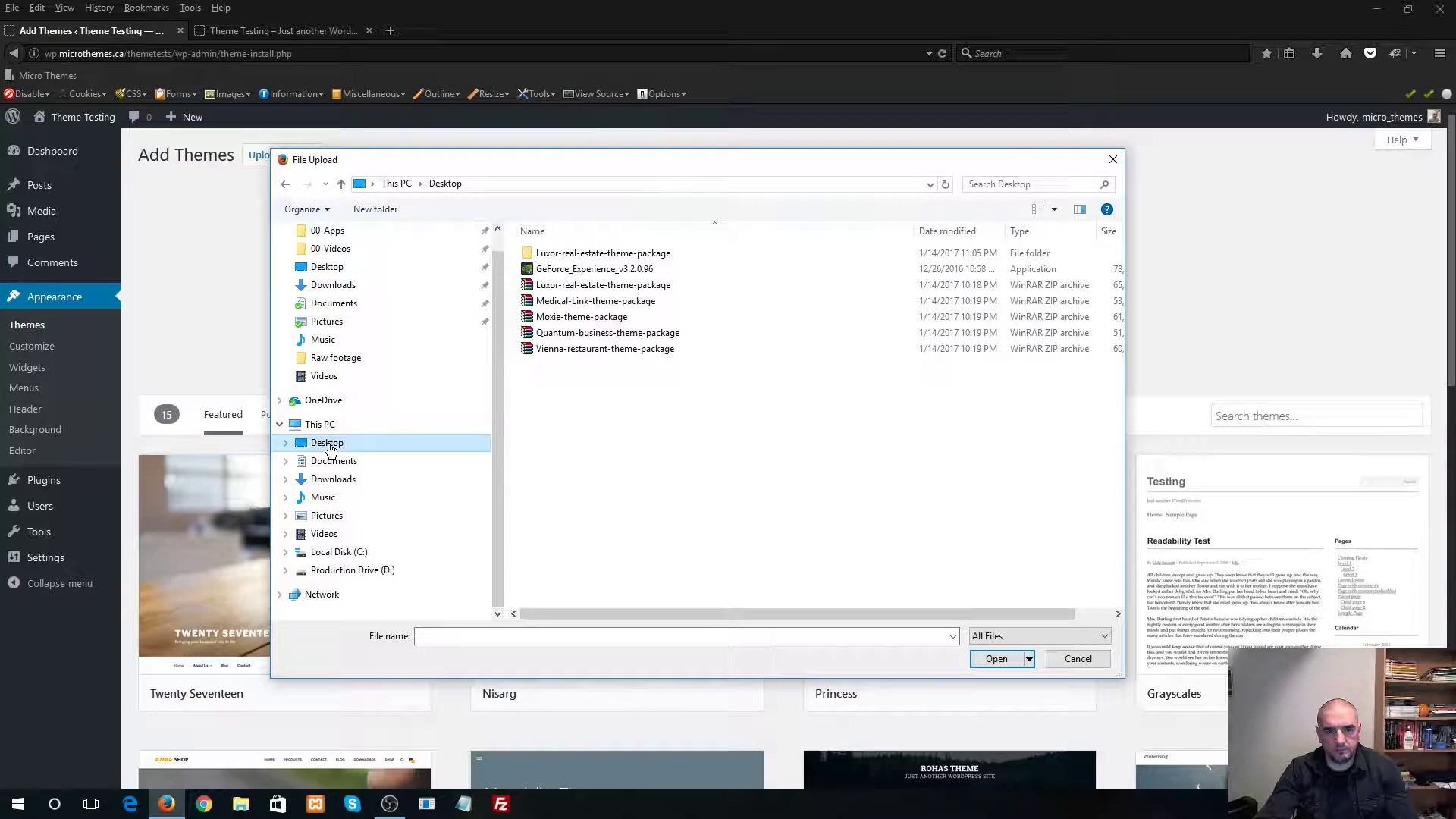
double_click(619, 254)
click(573, 351)
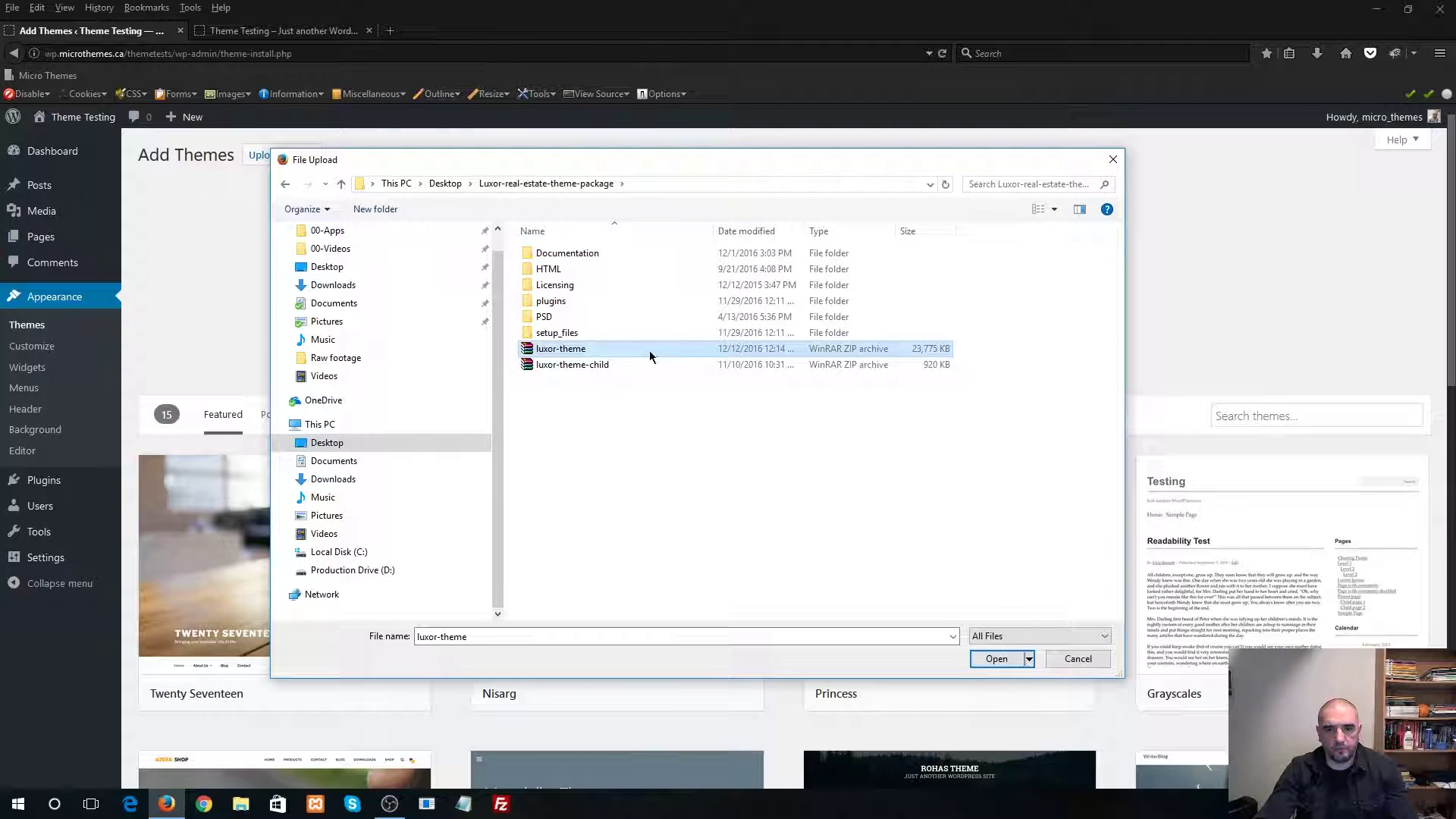
click(998, 659)
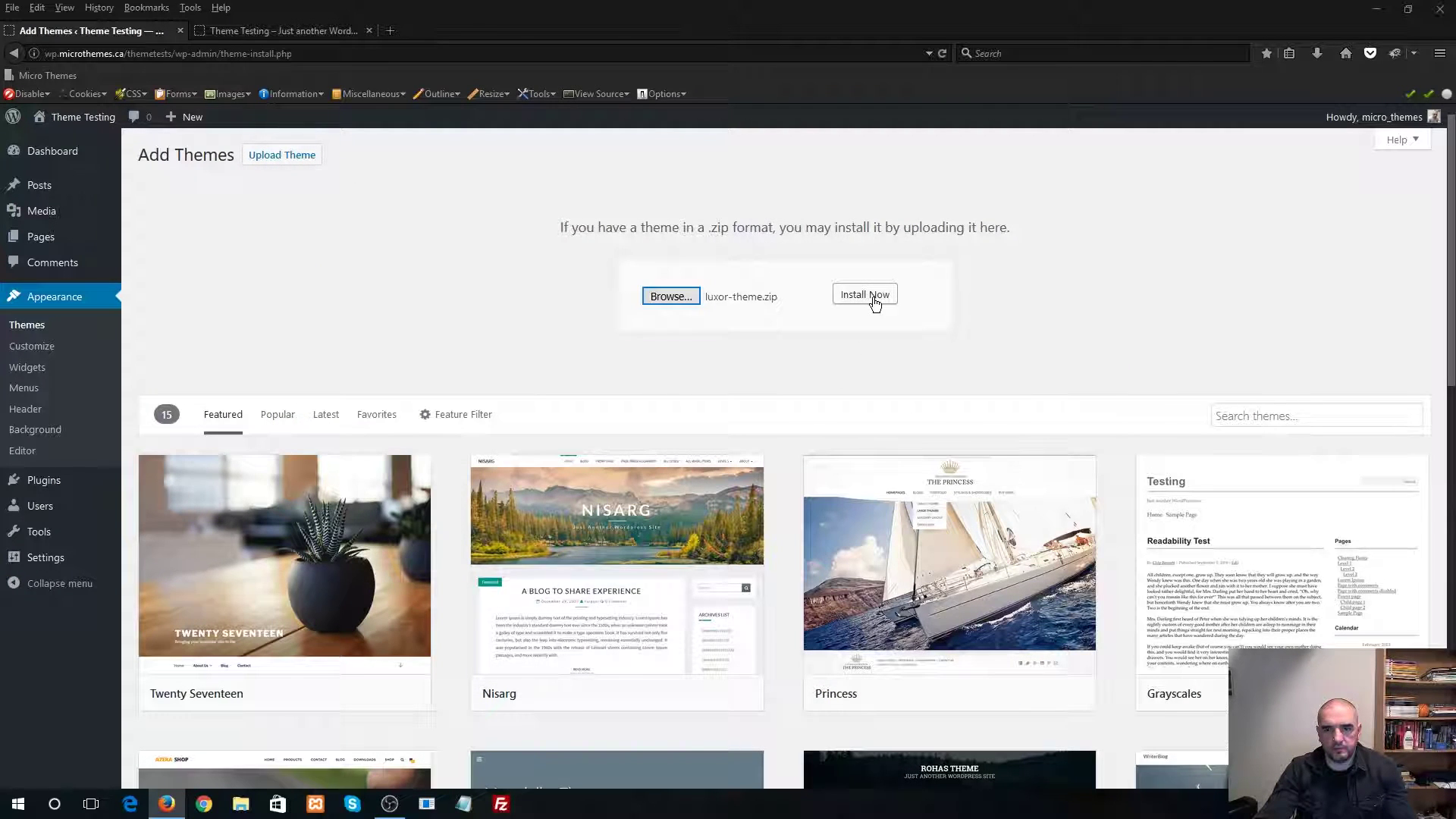
click(874, 297)
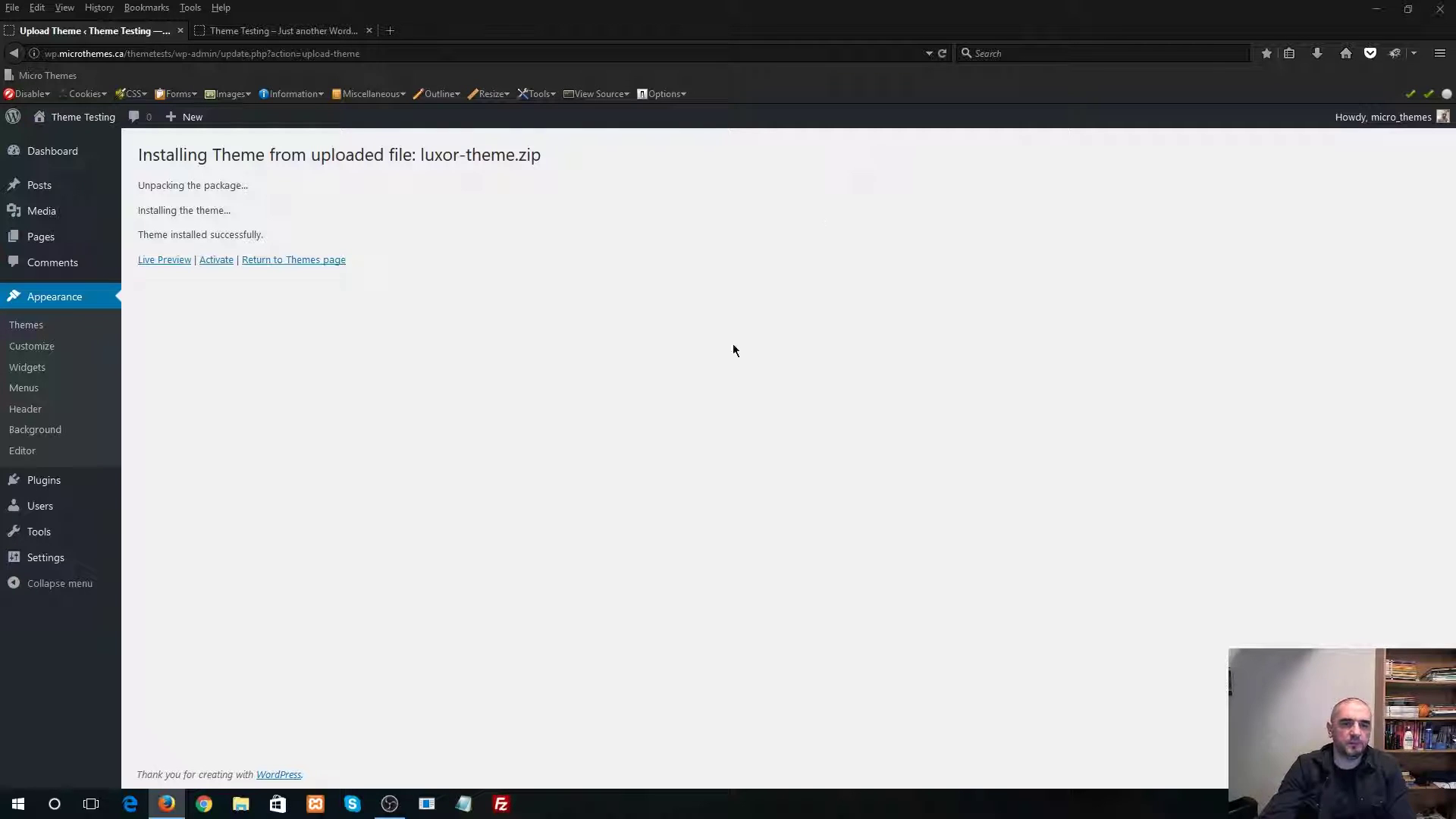
Activate the newly installed Luxor theme and view its theme details
click(215, 262)
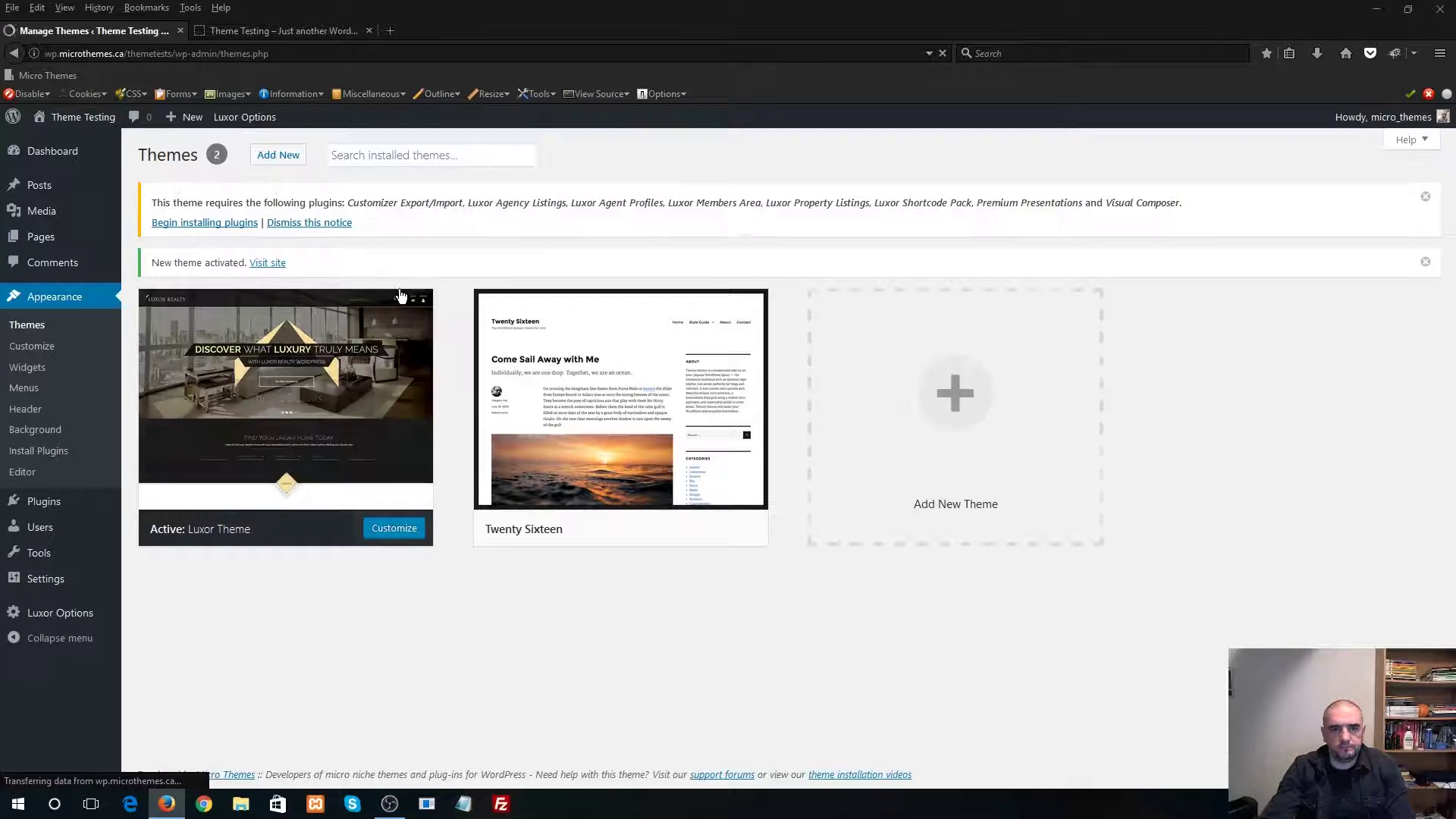
click(328, 358)
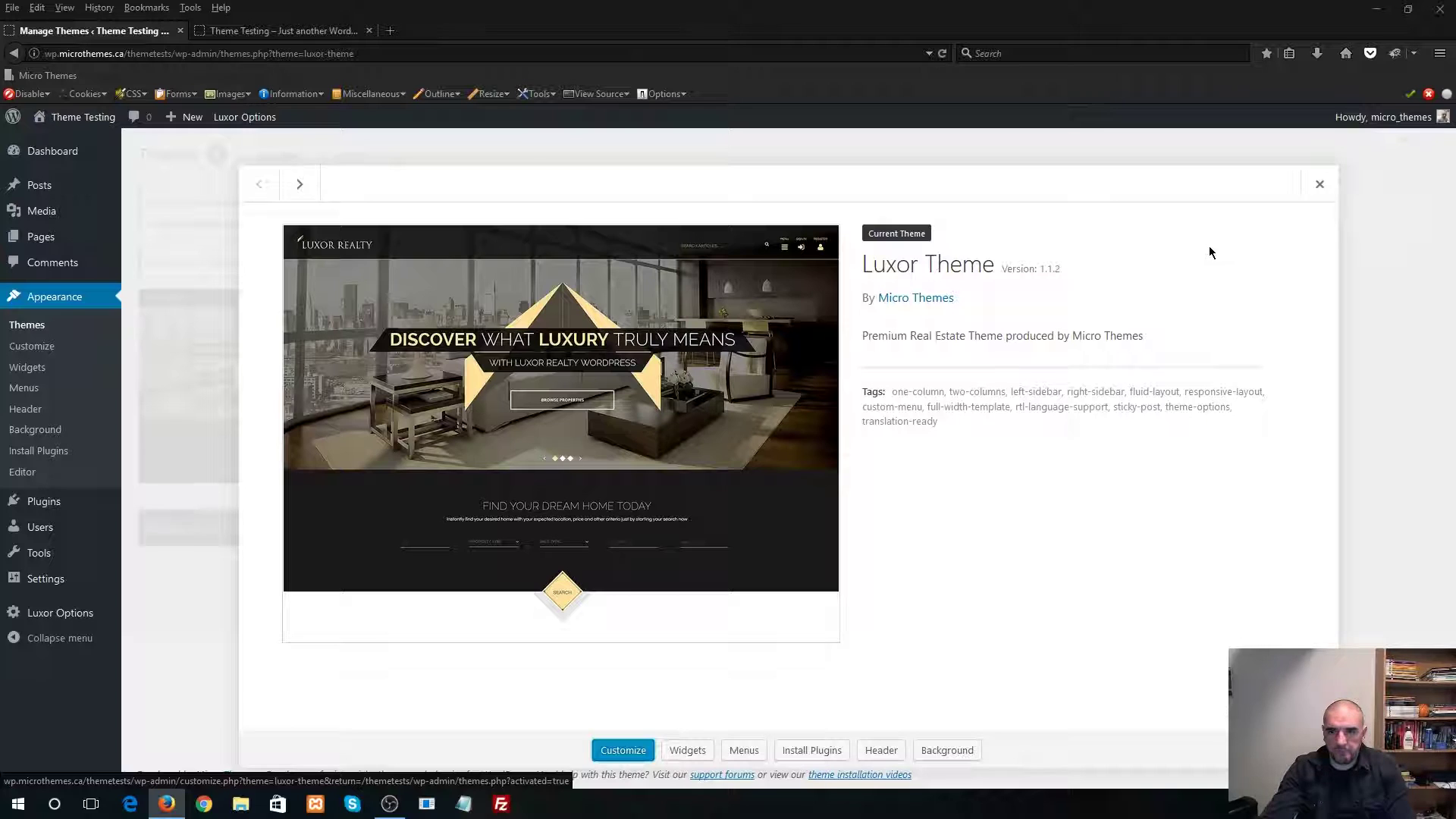
click(1319, 184)
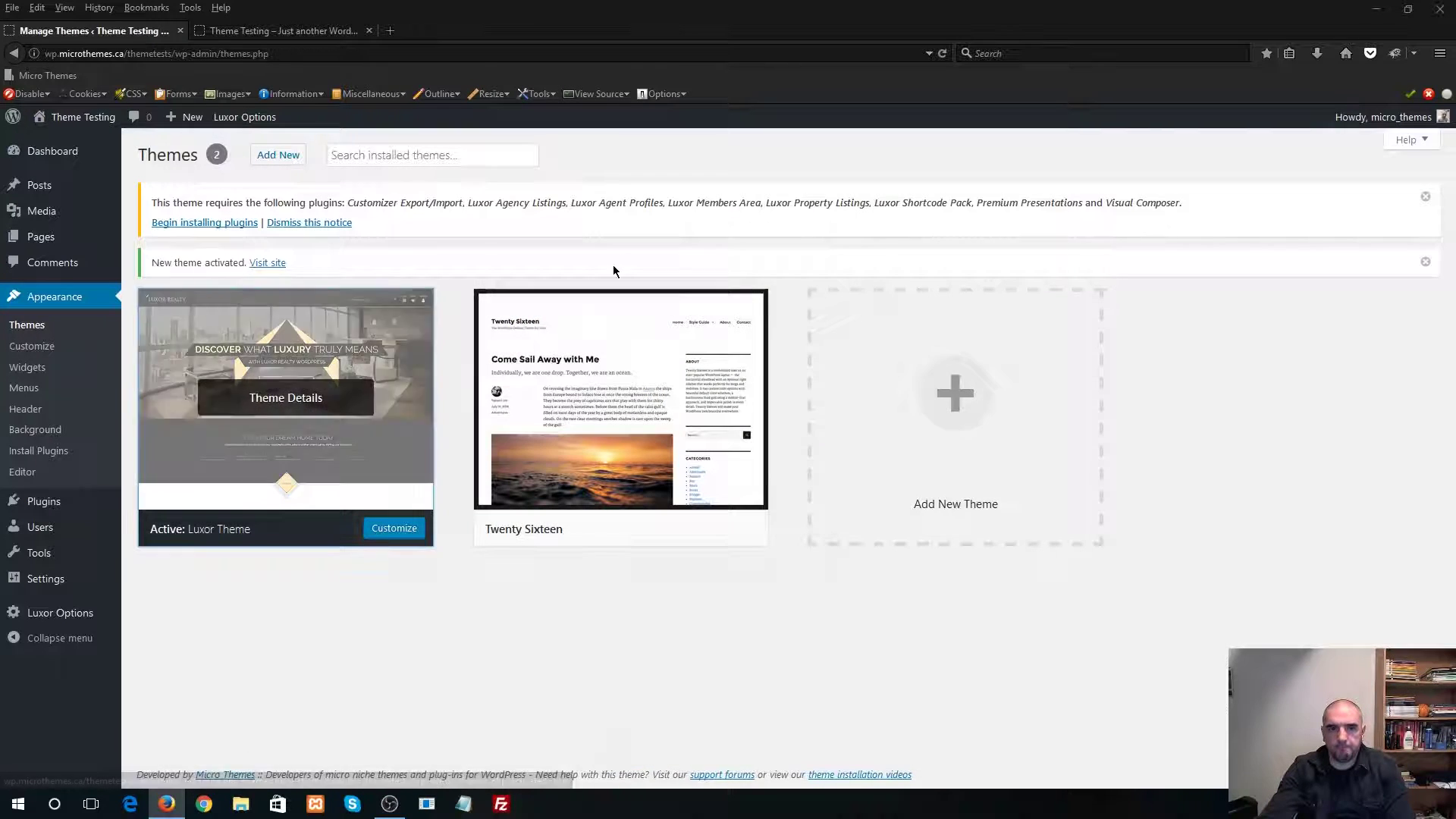
Reload the site's front page and examine how it looks with the Luxor theme, down to the footer
click(325, 32)
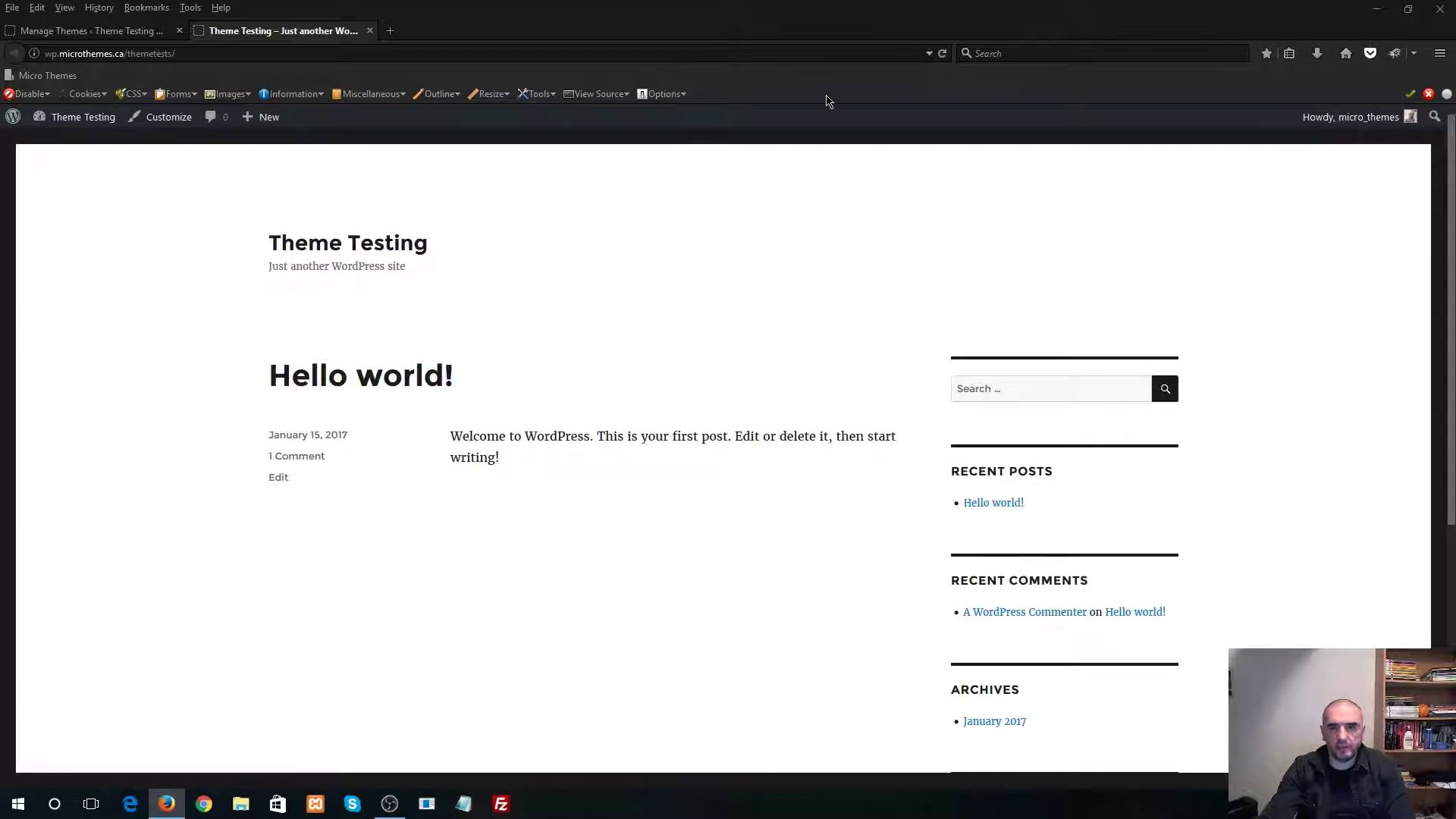
click(942, 53)
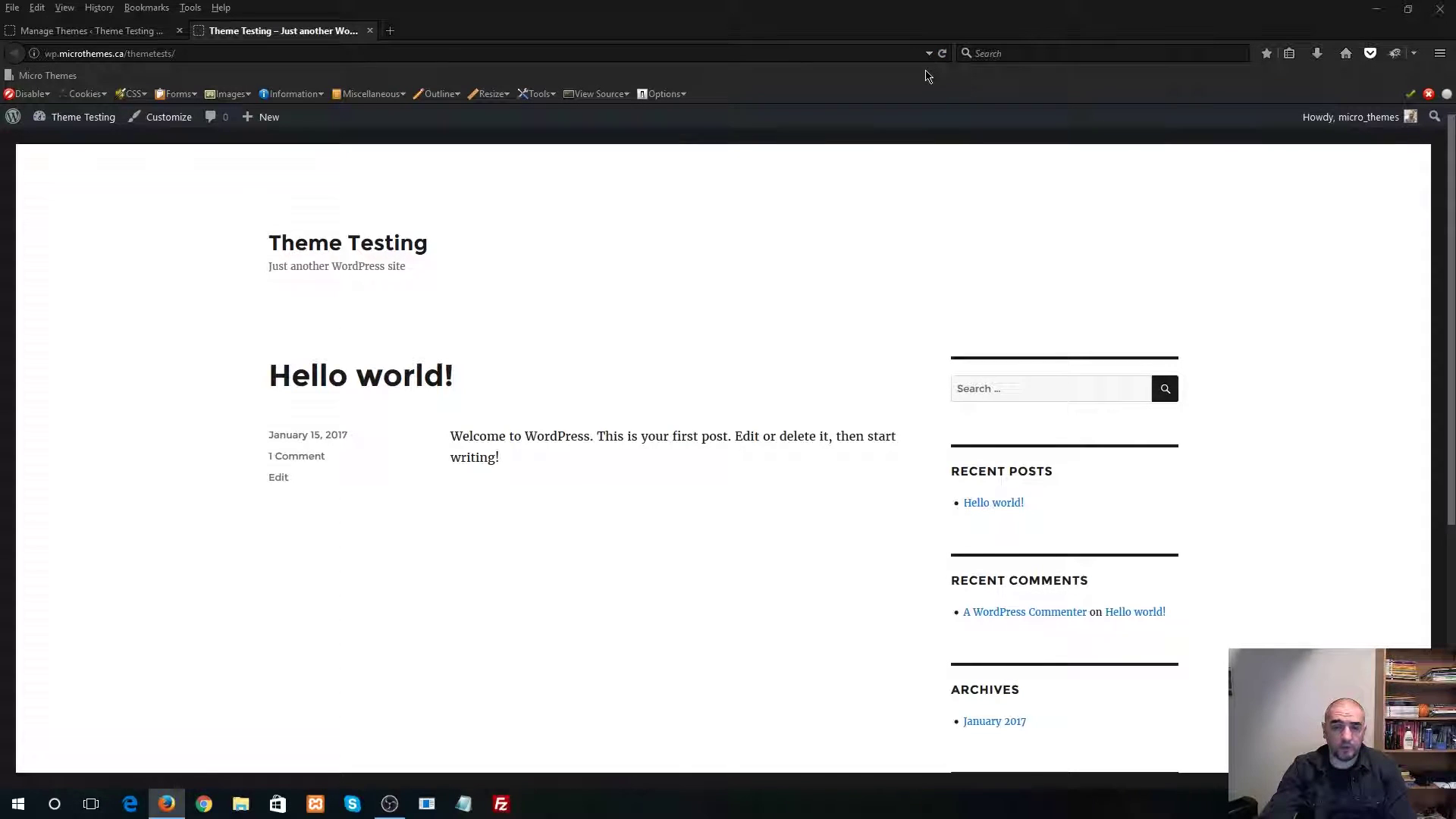
click(942, 53)
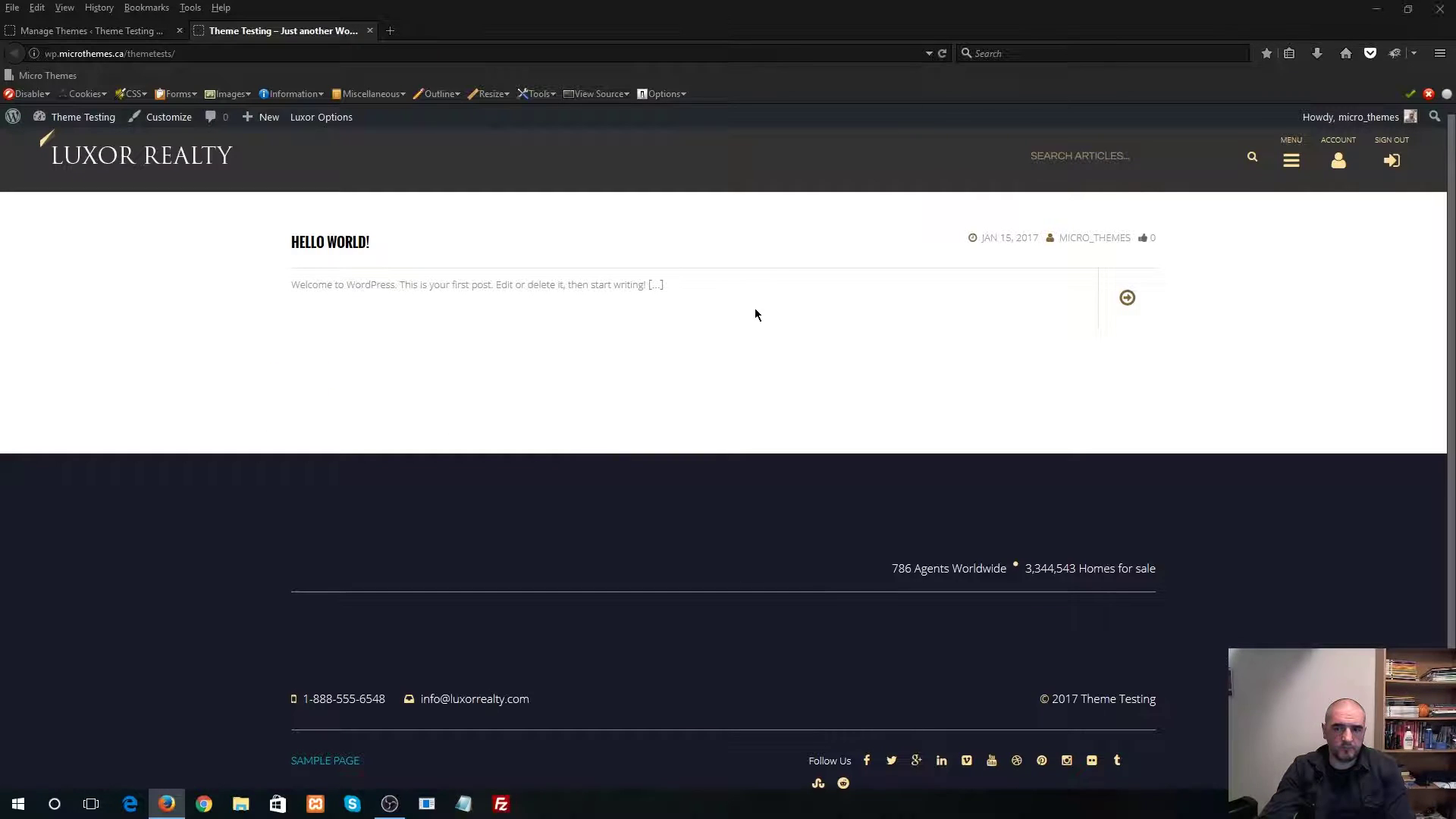
scroll(747, 273, down, 2)
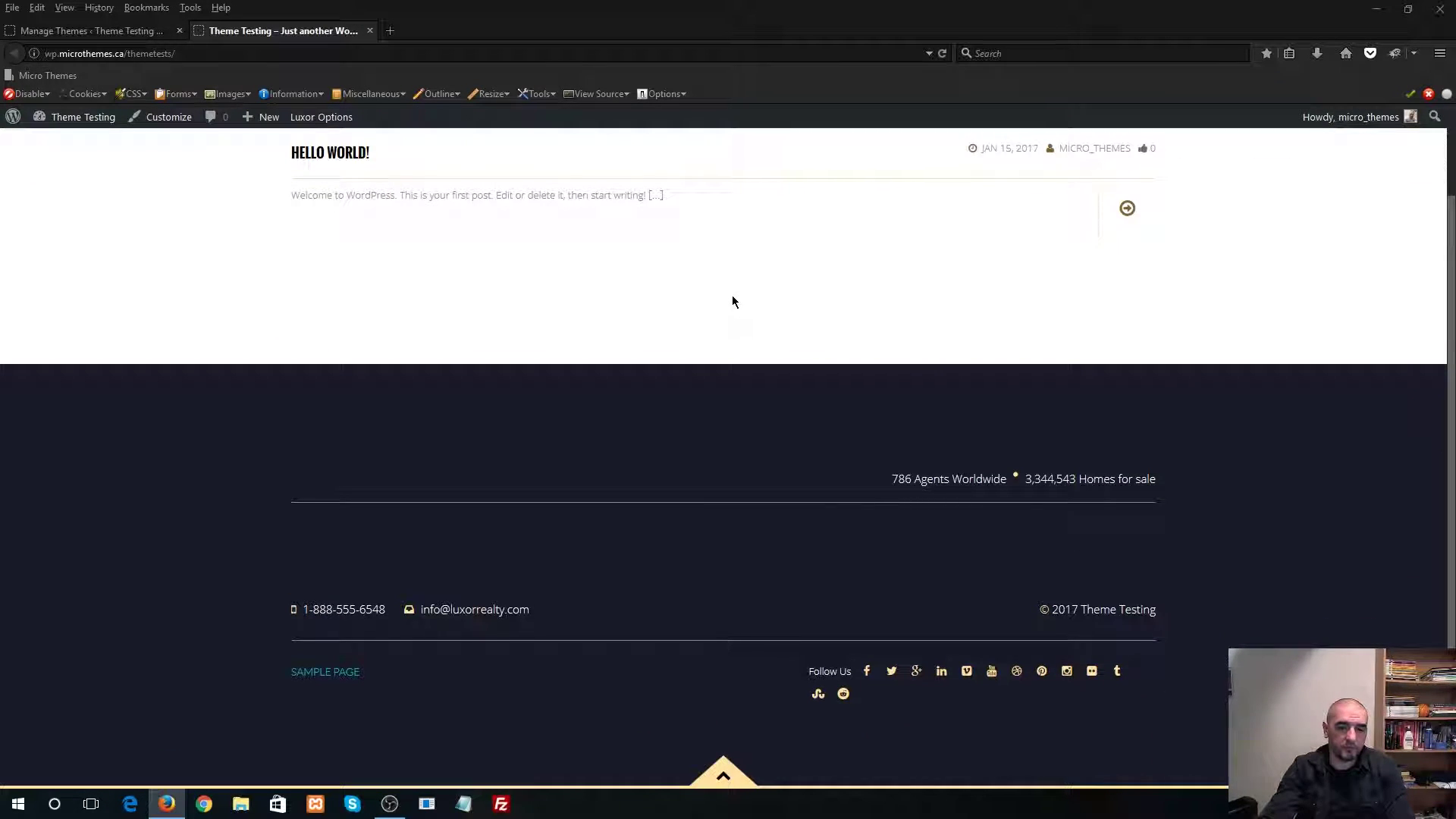
scroll(732, 300, up, 2)
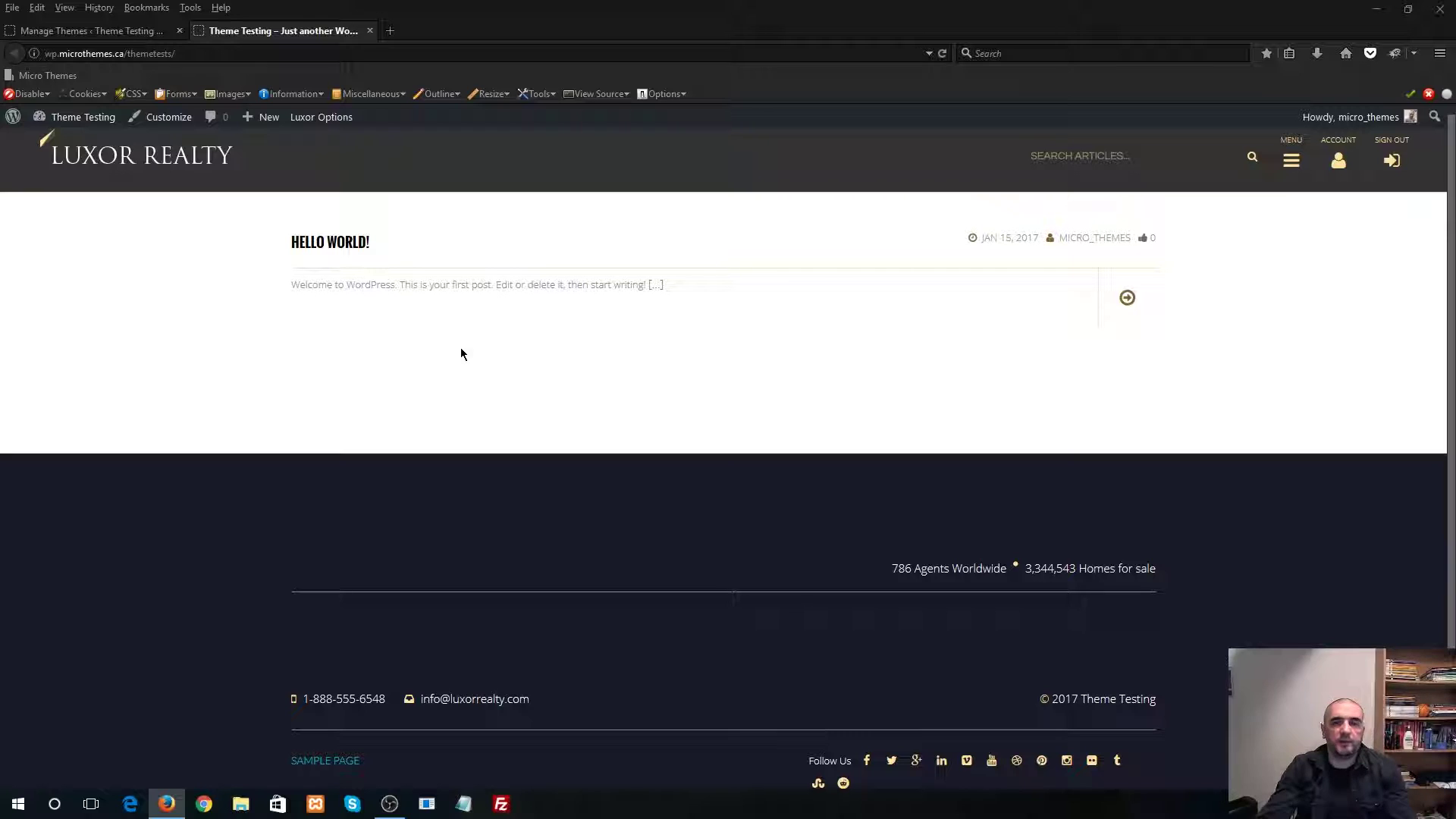
Start the theme's required plugins installation and bulk install all eight listed plugins
click(90, 30)
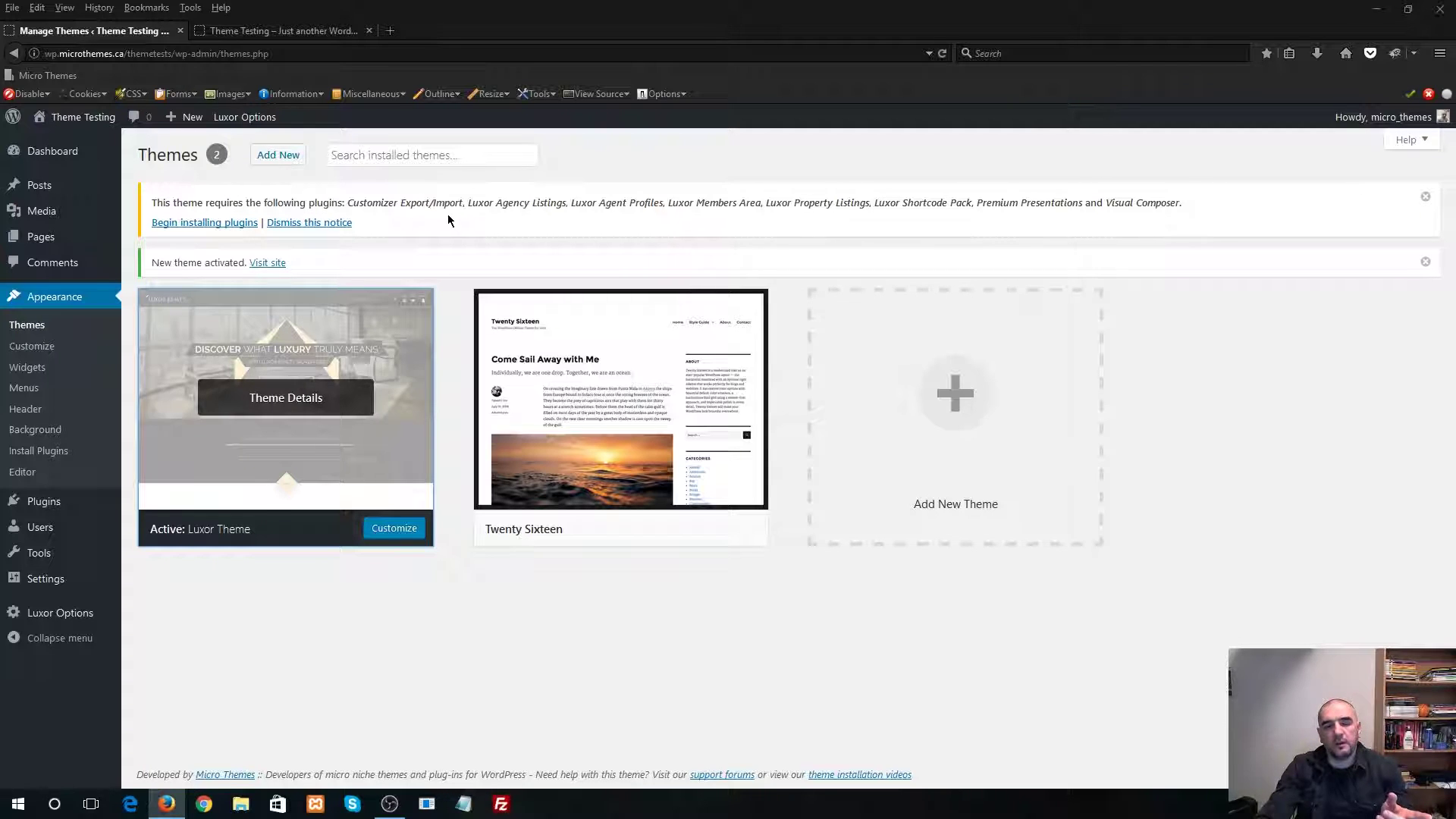
click(211, 224)
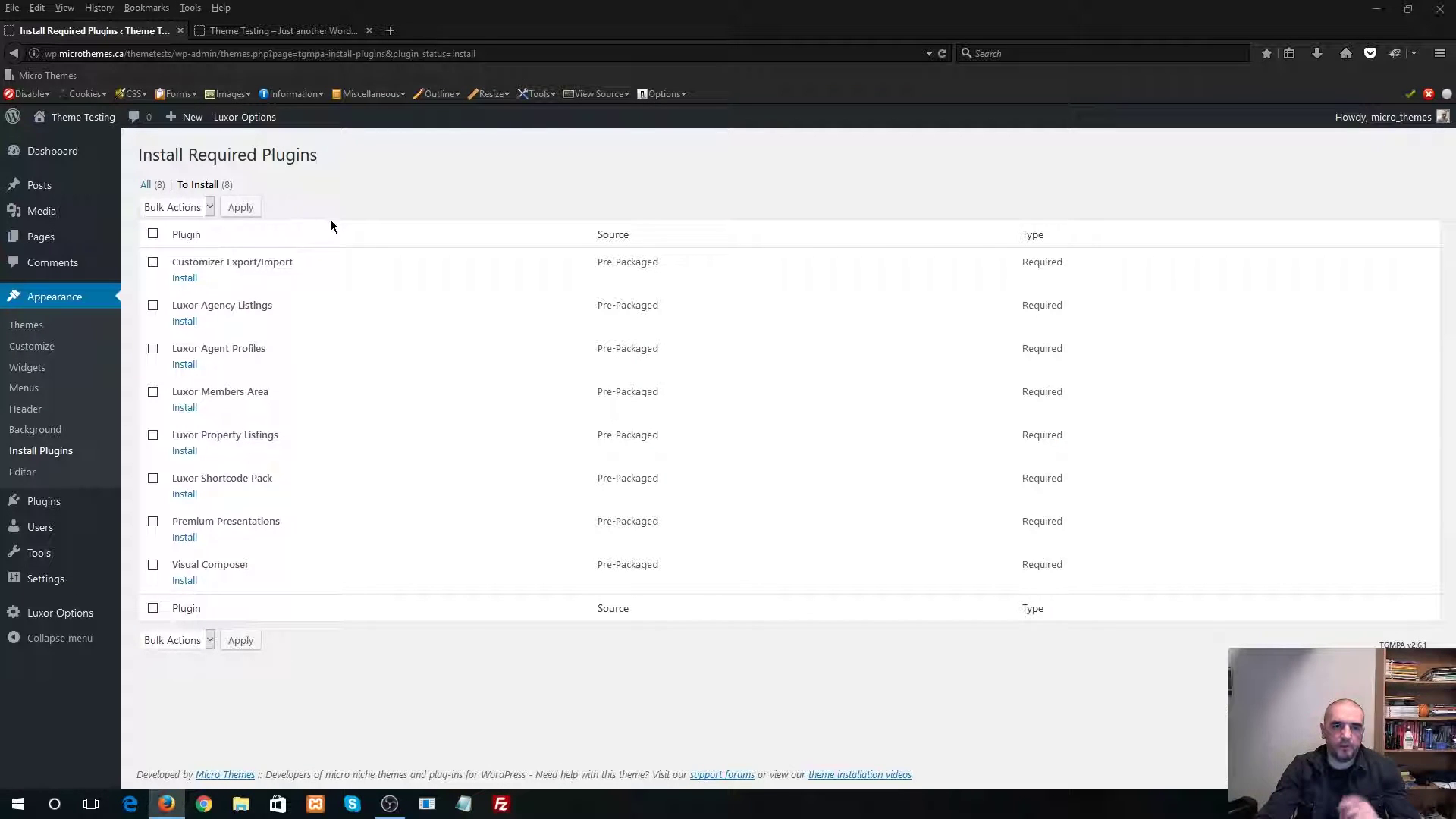
click(153, 236)
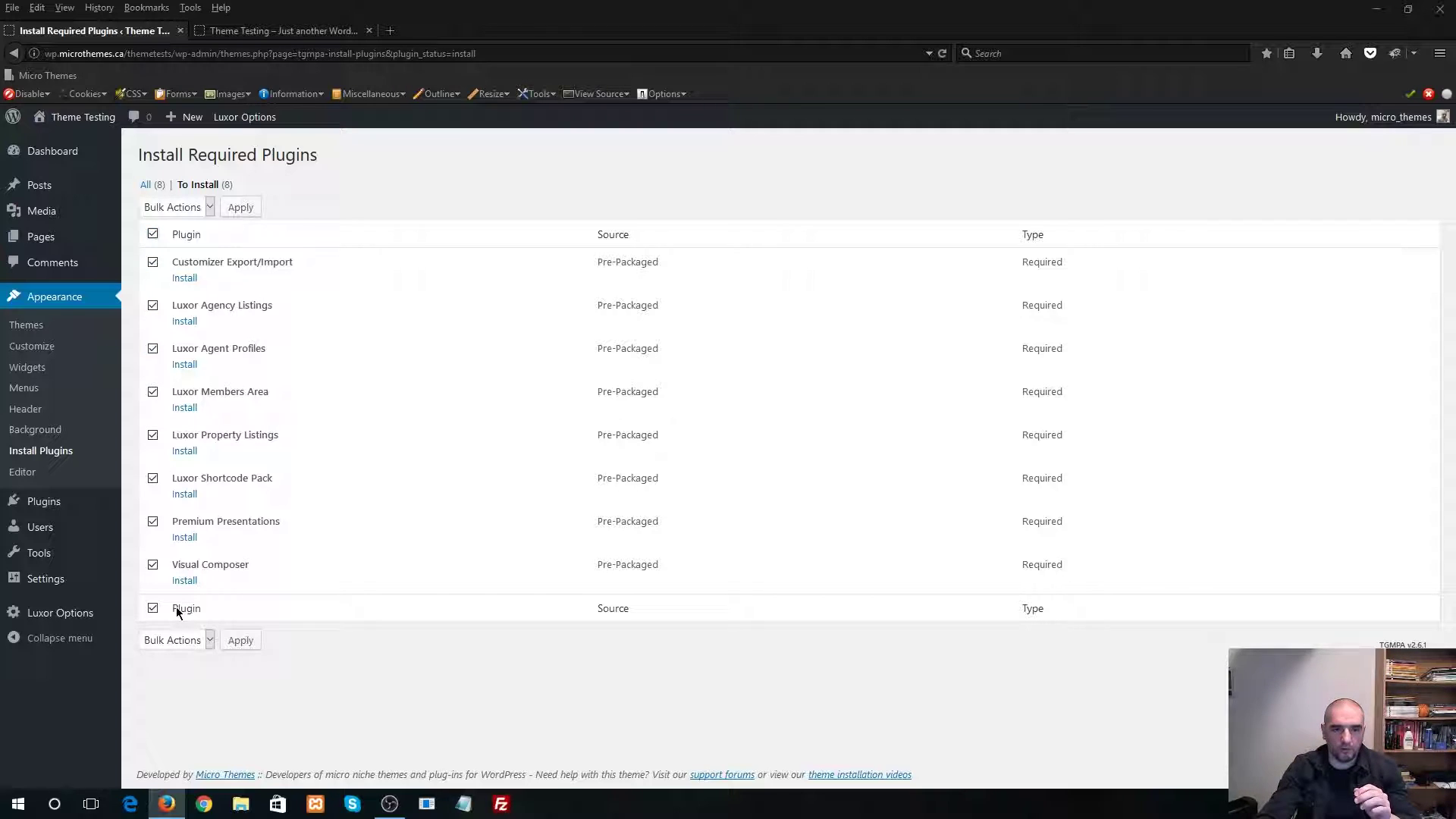
click(184, 209)
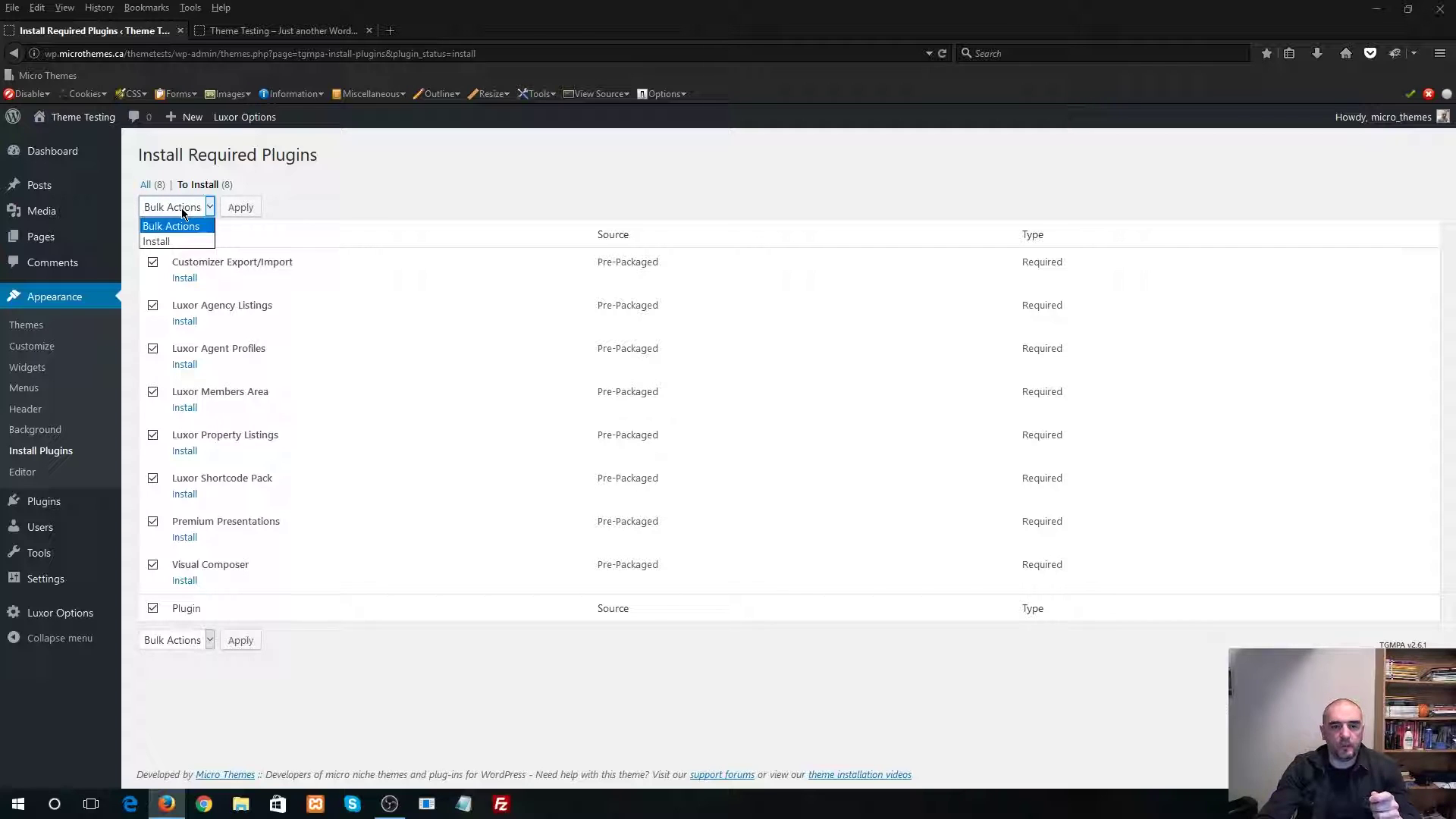
click(239, 208)
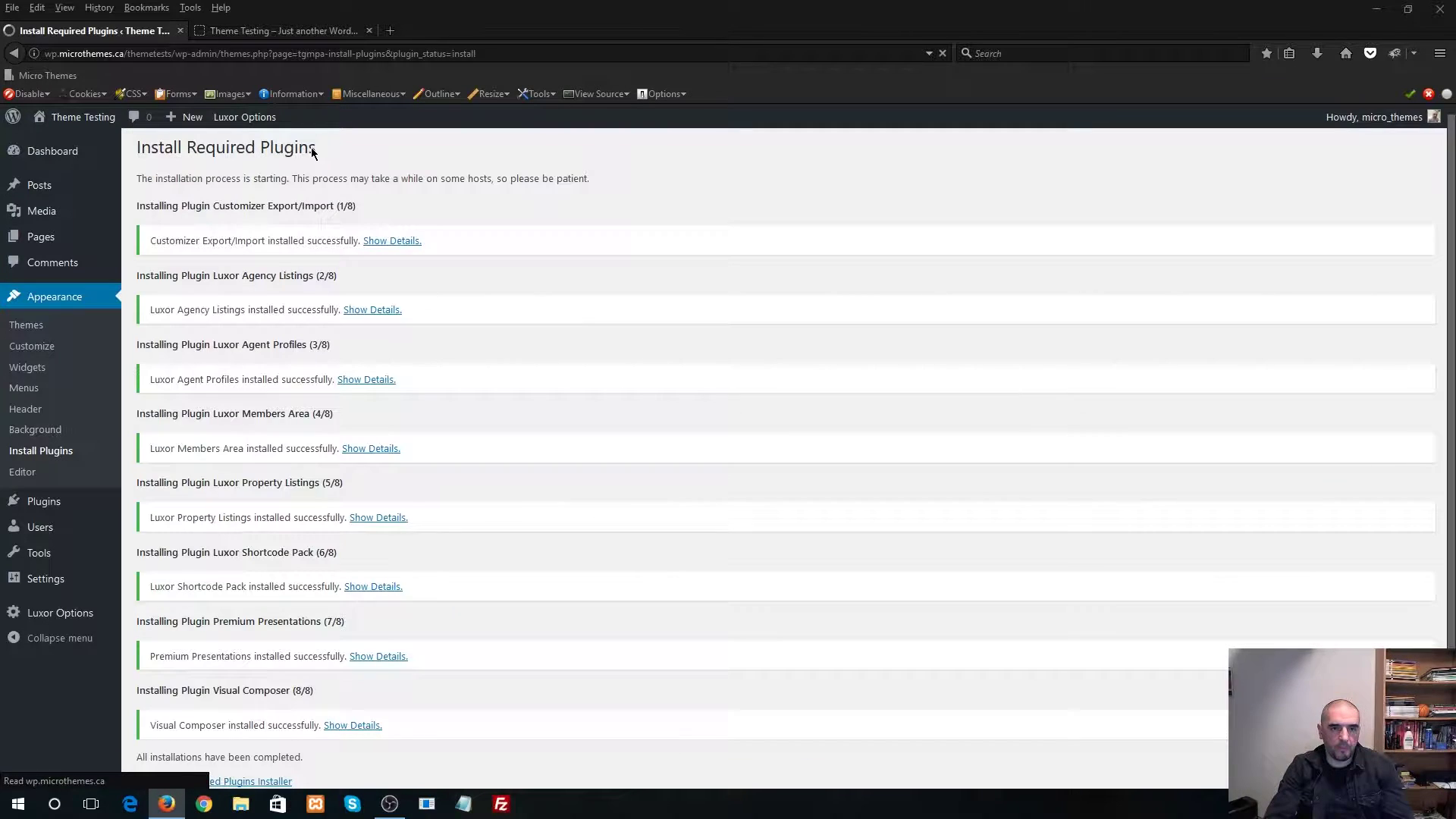
Return to the required plugins installer and bulk activate all eight installed plugins
scroll(410, 546, down, 2)
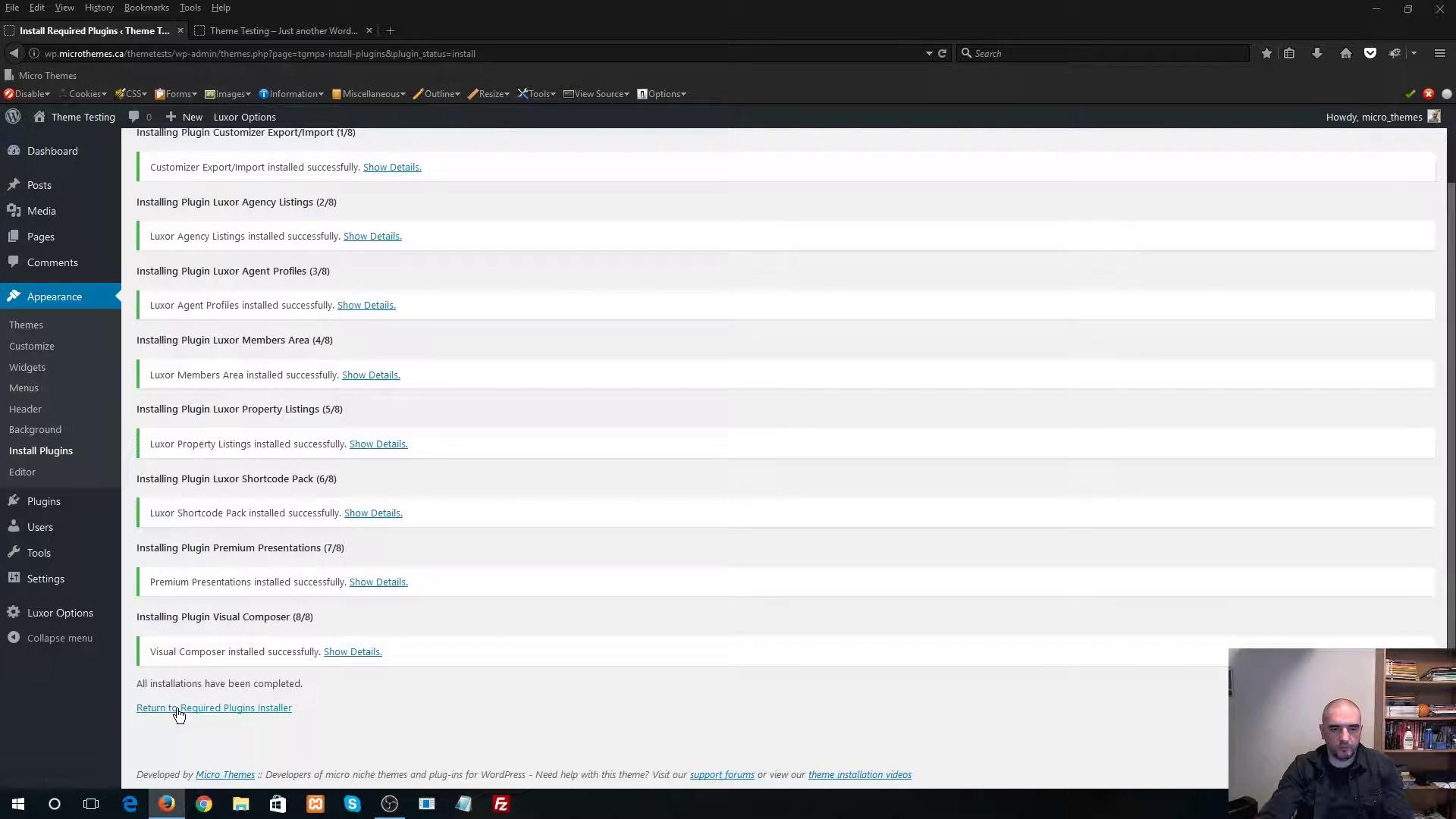
click(288, 708)
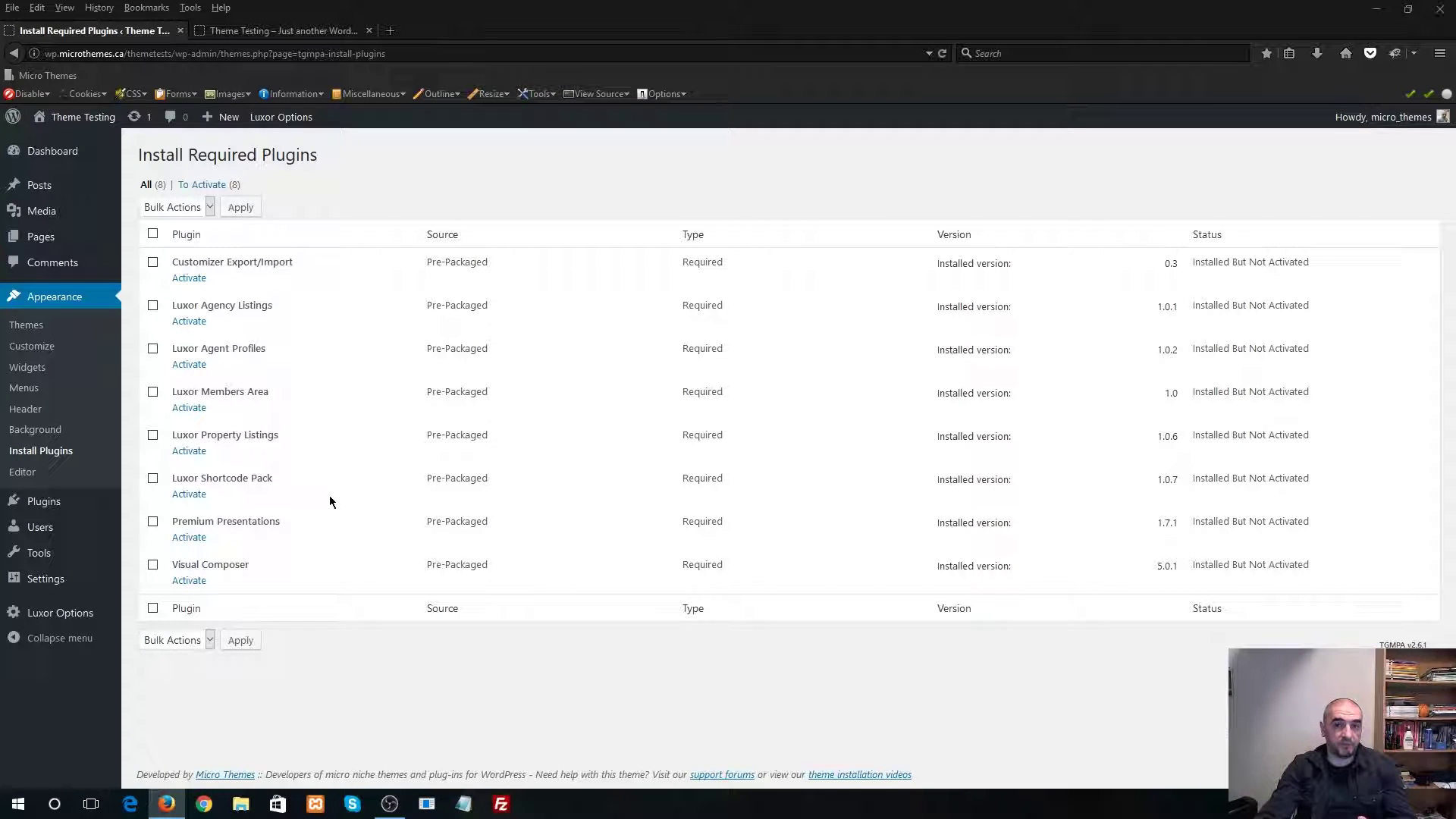
click(152, 237)
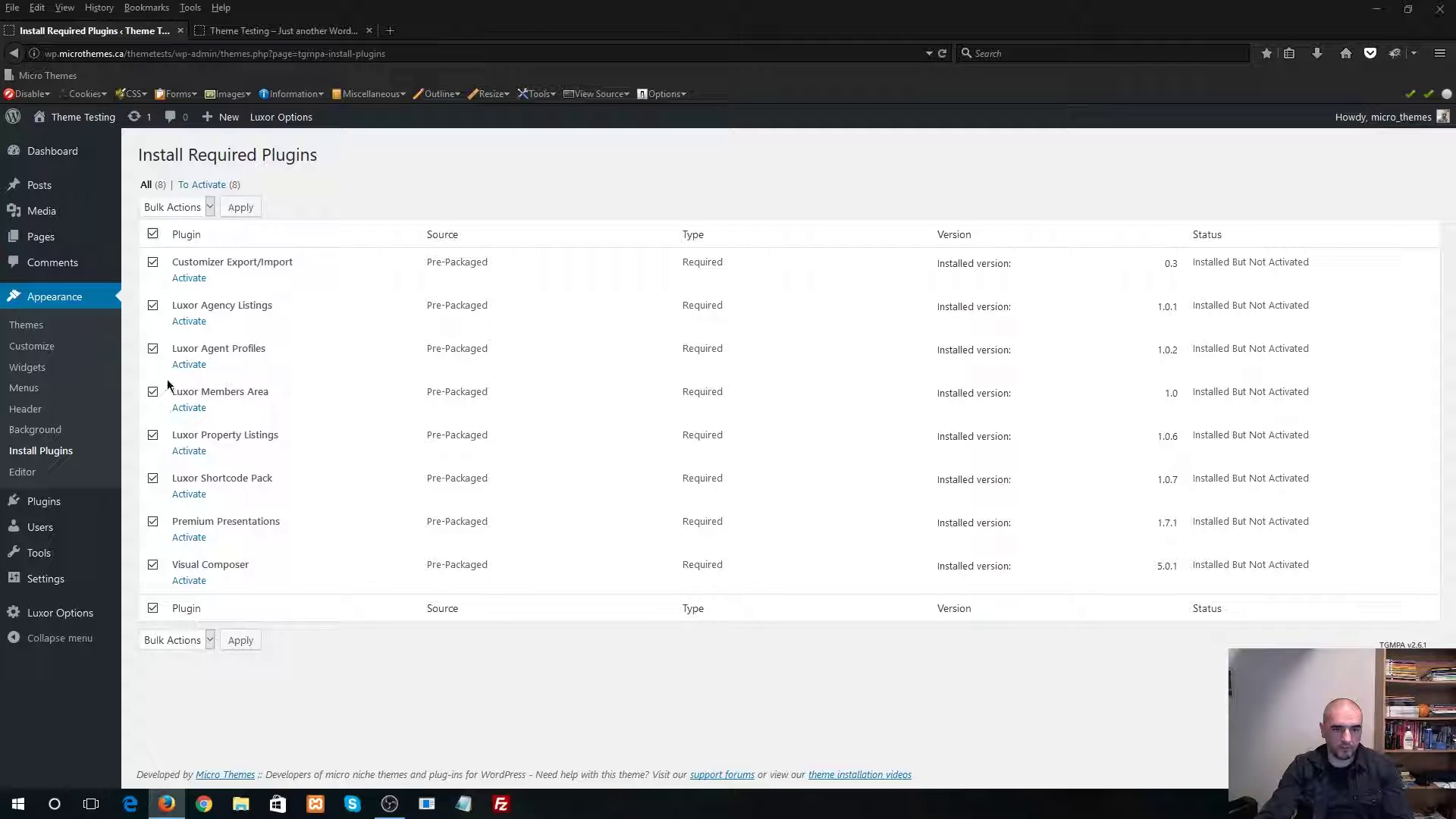
click(185, 211)
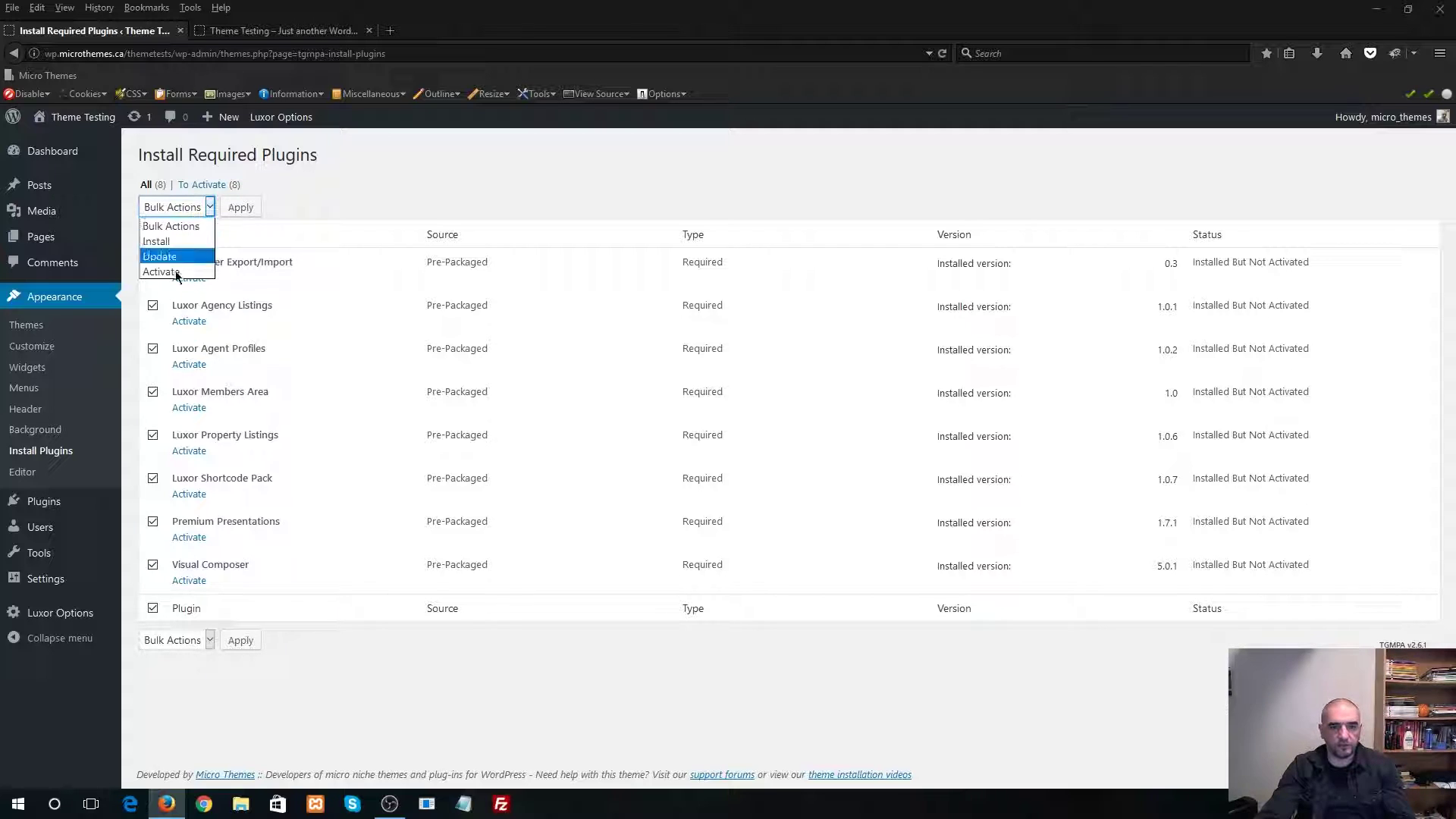
click(176, 269)
click(242, 213)
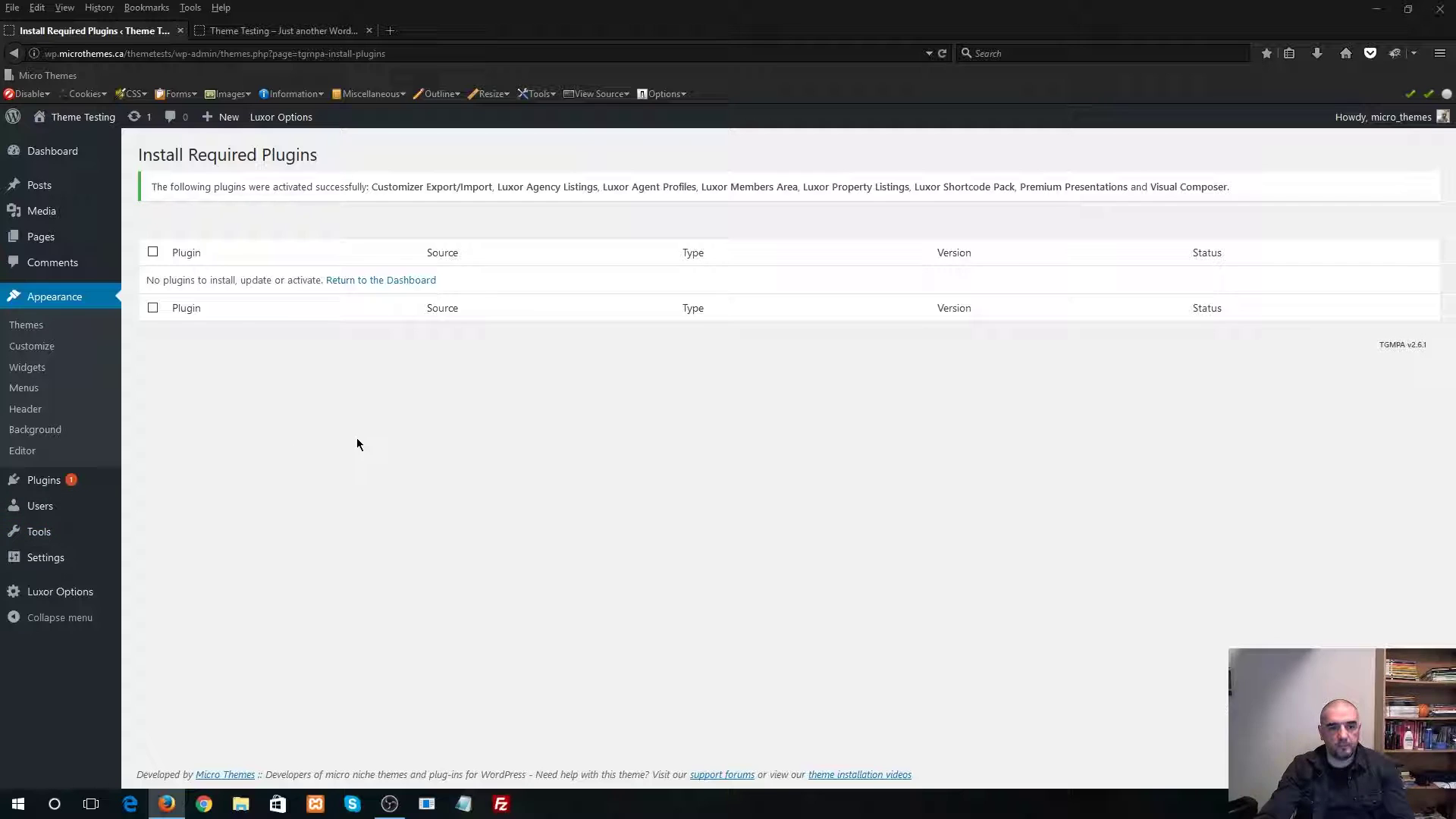
Open the installed plugins list and update Customizer Export/Import to version 0.4
mouse_move(84, 482)
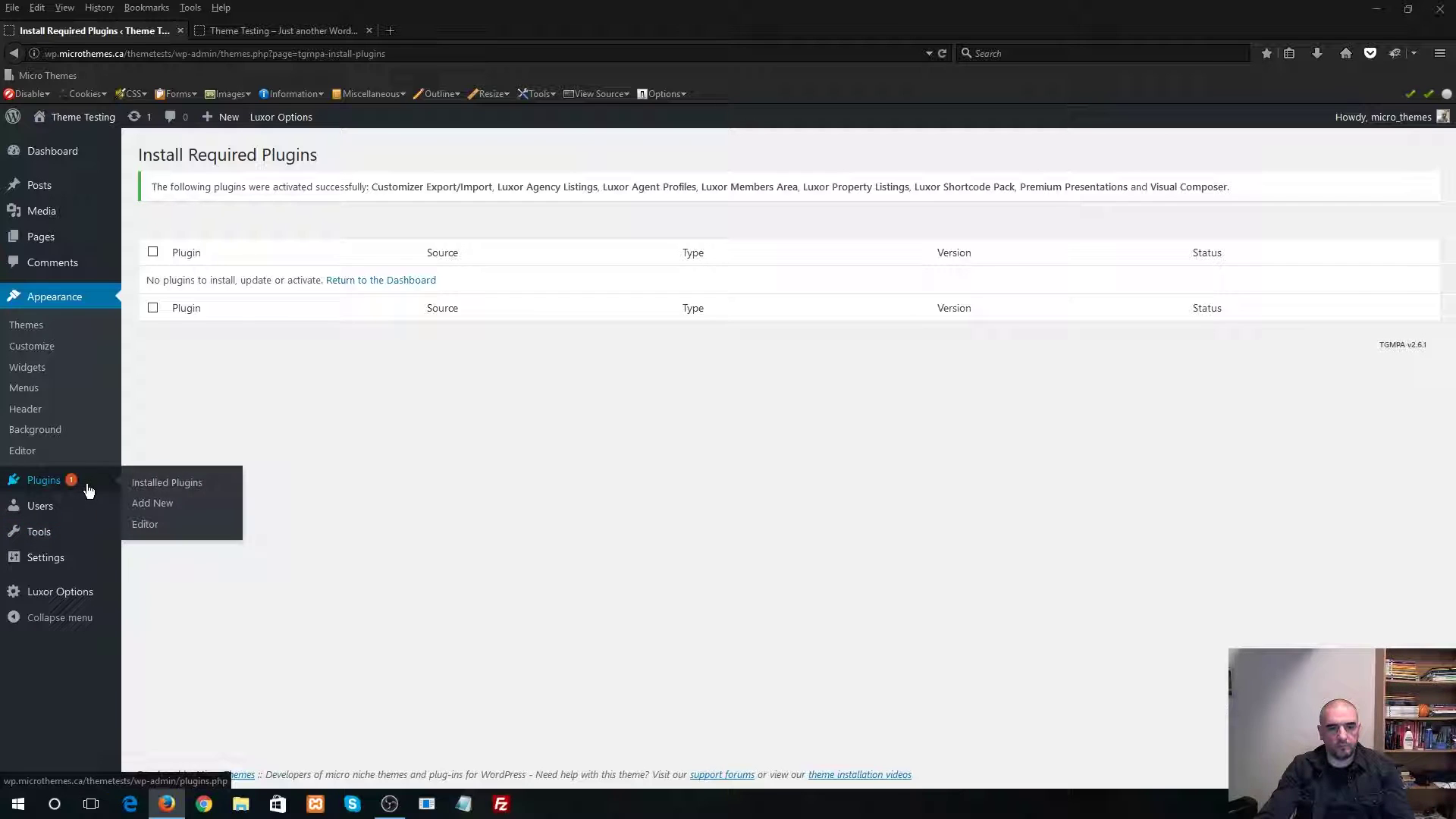
click(166, 483)
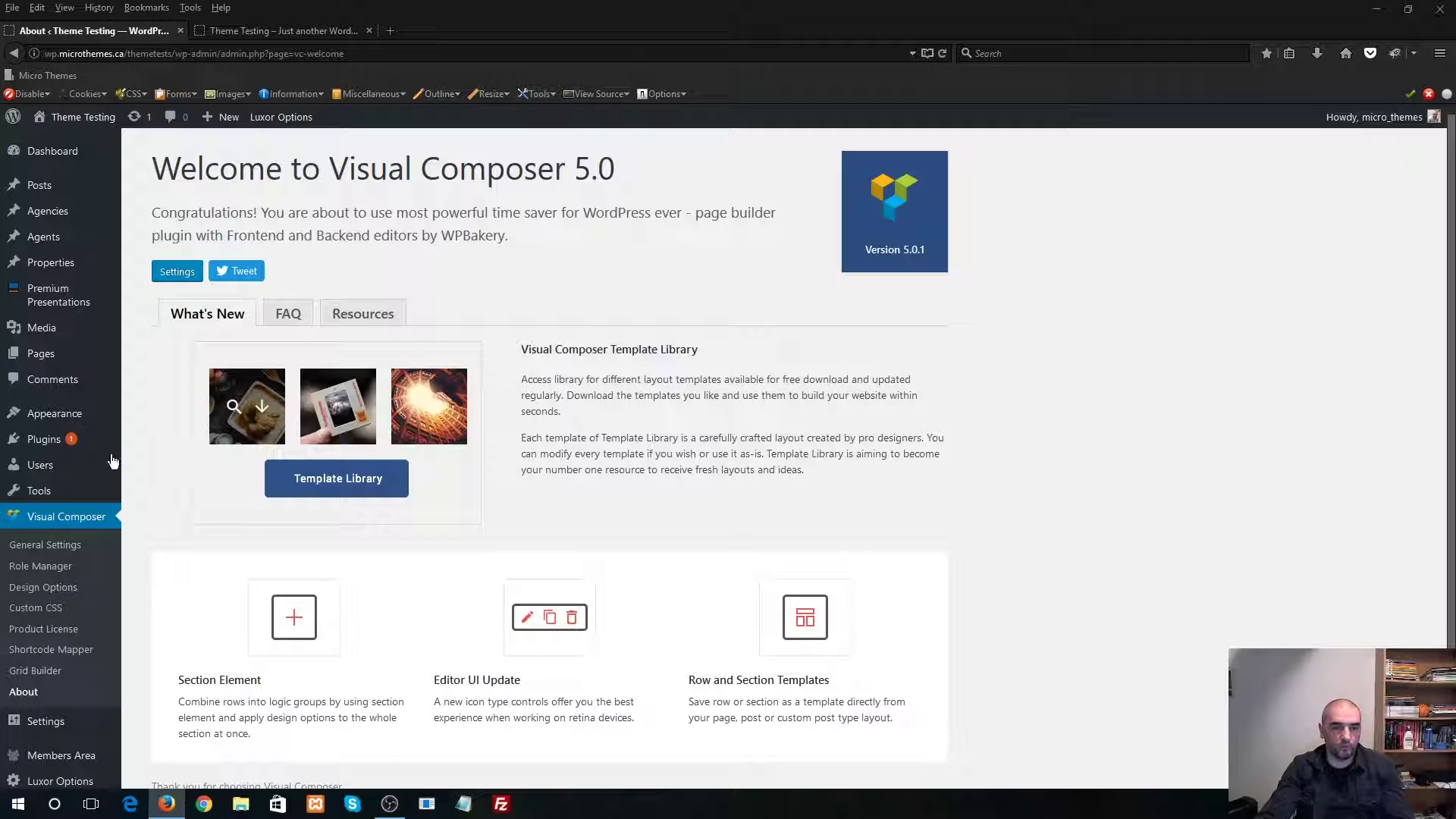
mouse_move(110, 440)
click(167, 441)
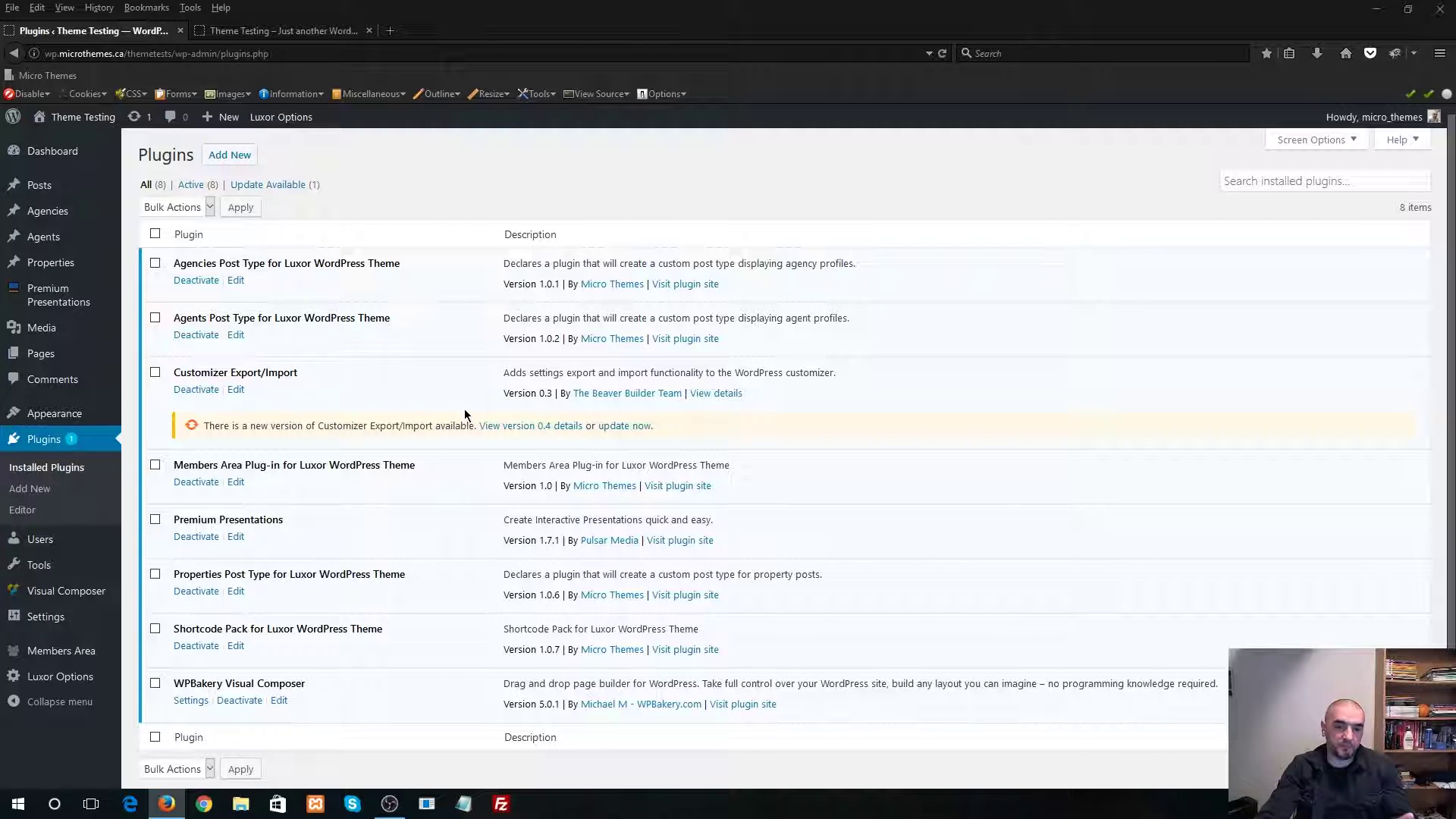
click(625, 426)
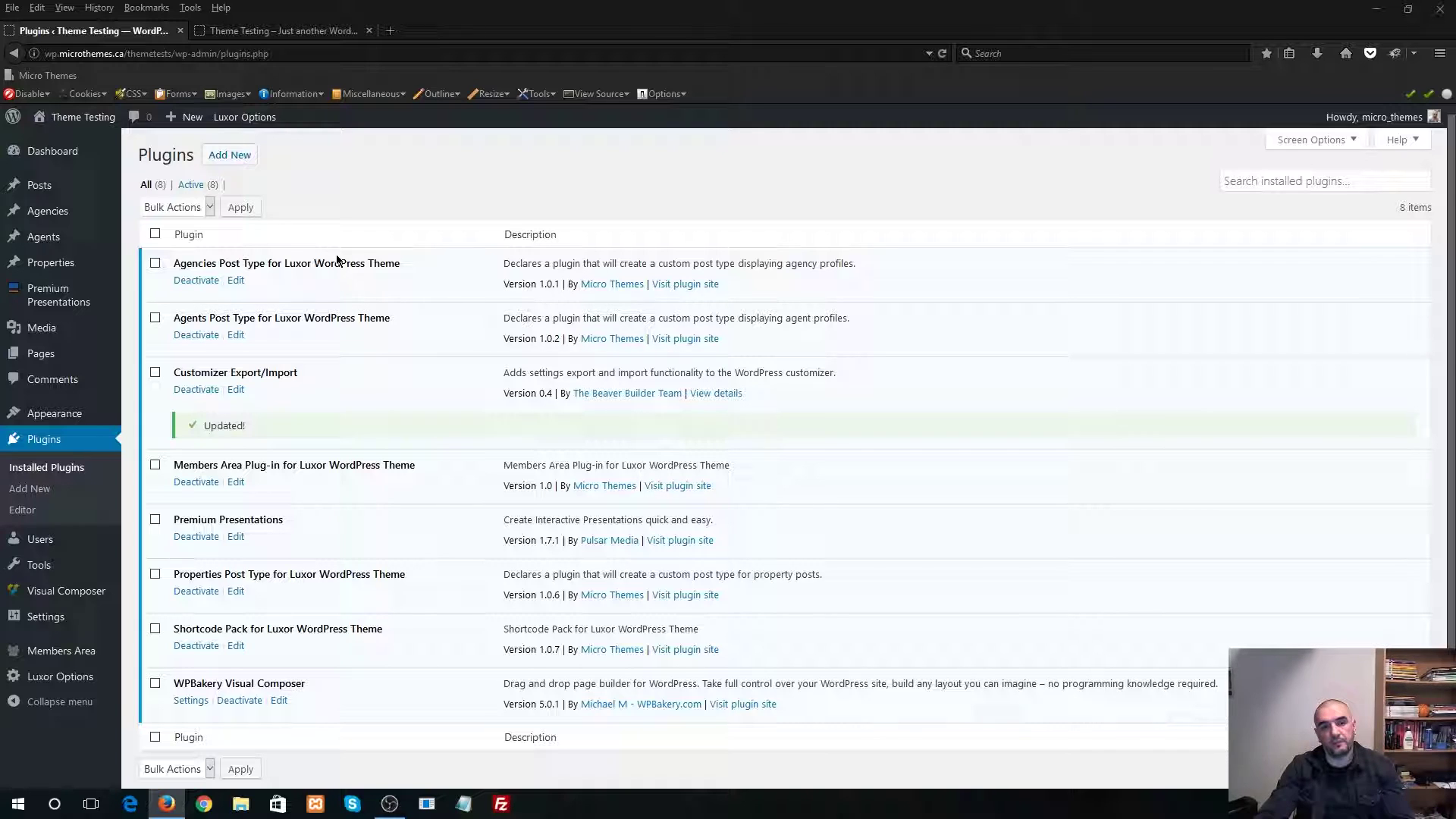
Open the Demo Importer in the Luxor Options, then import the Luxor_Demo content and confirm the import
mouse_move(252, 126)
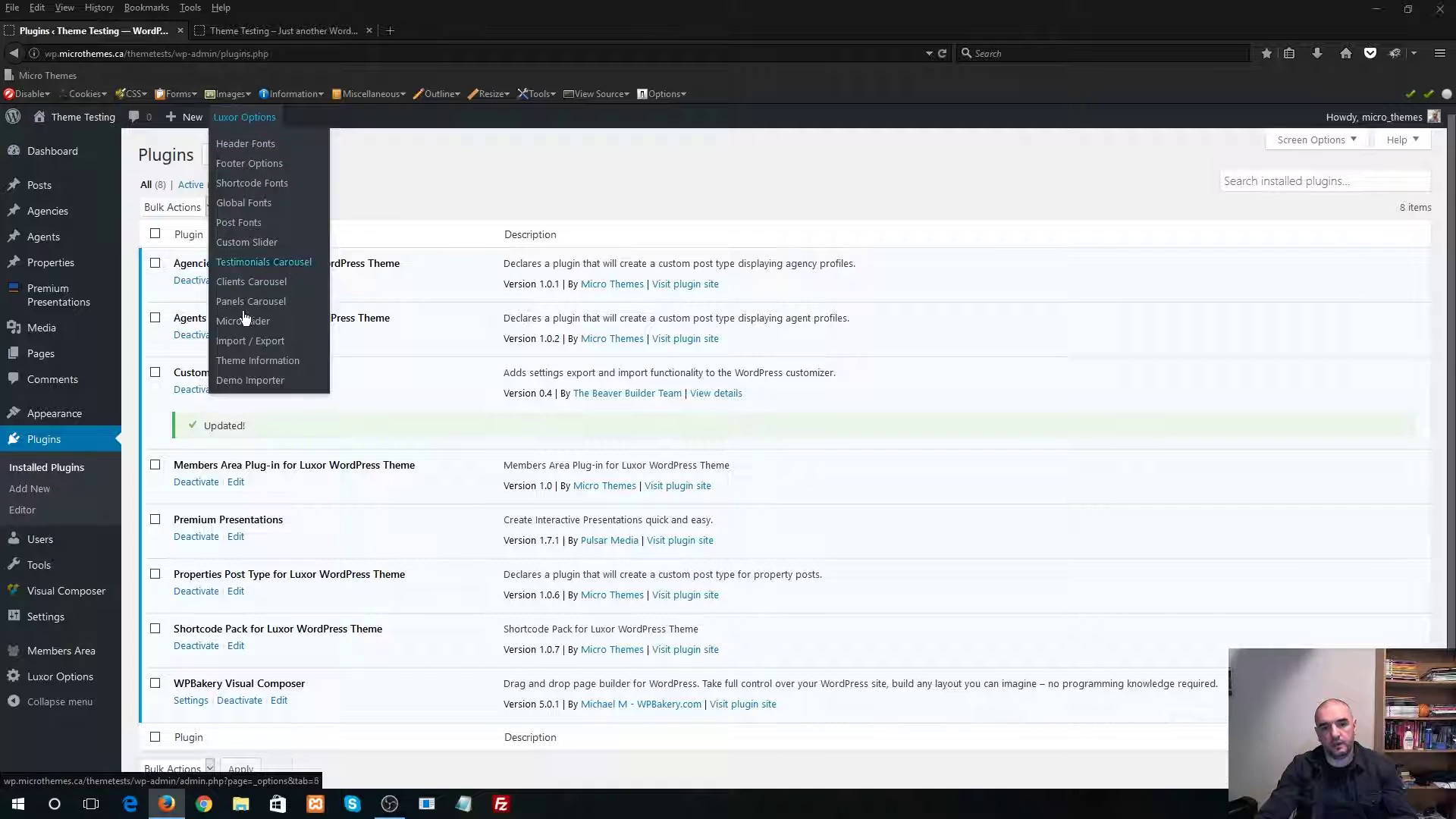
click(244, 381)
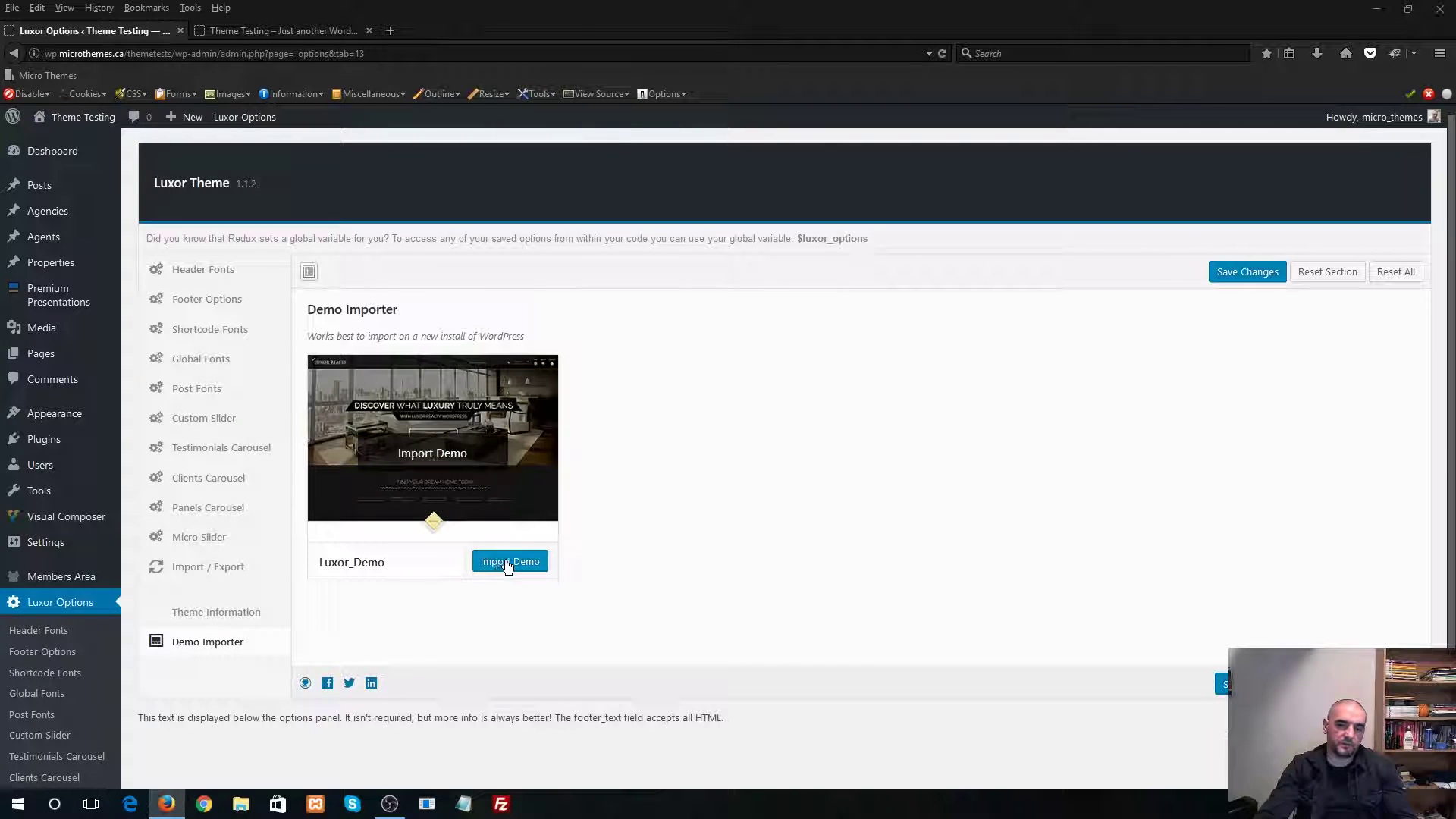
click(535, 561)
click(707, 381)
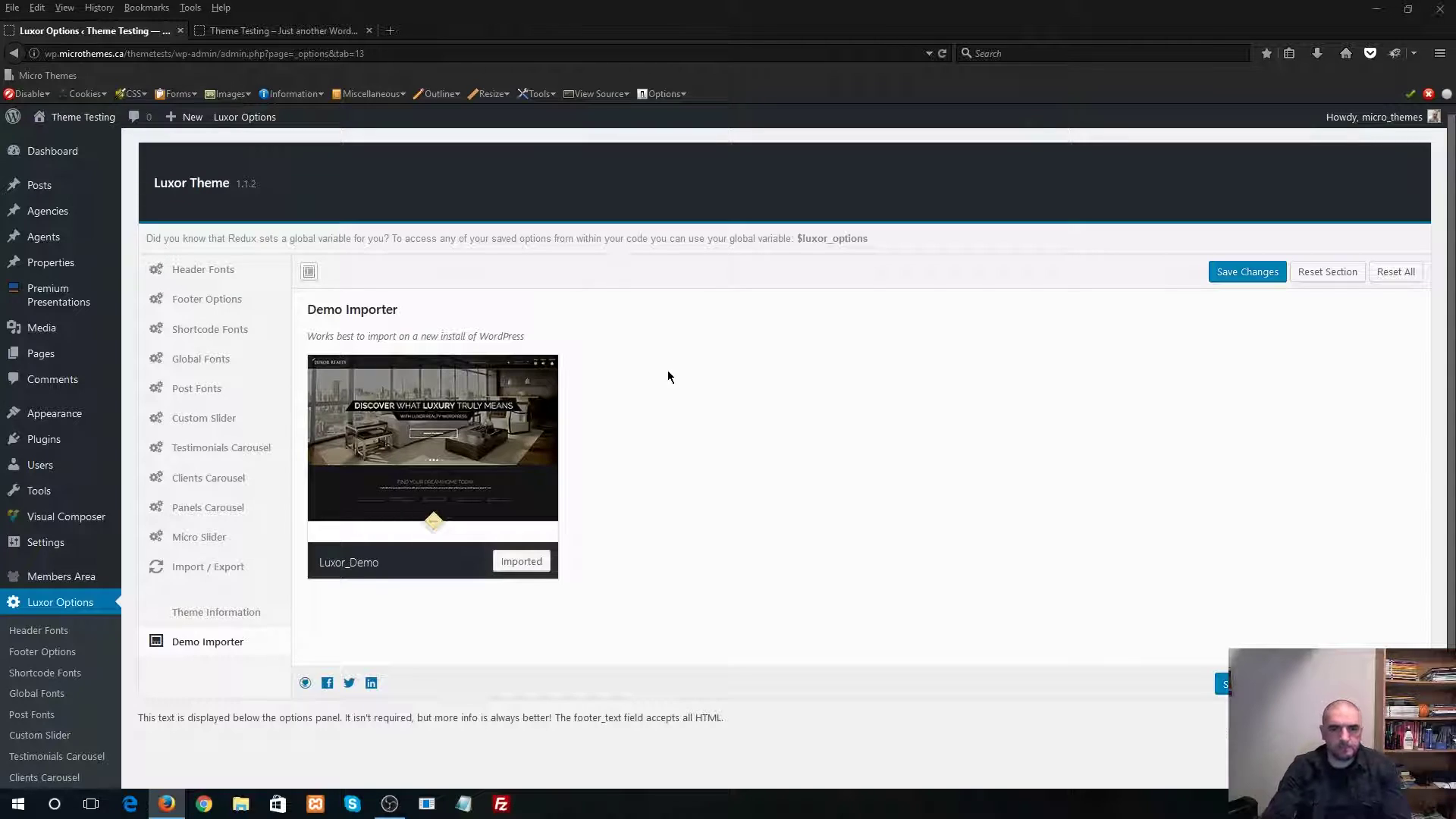
mouse_move(499, 425)
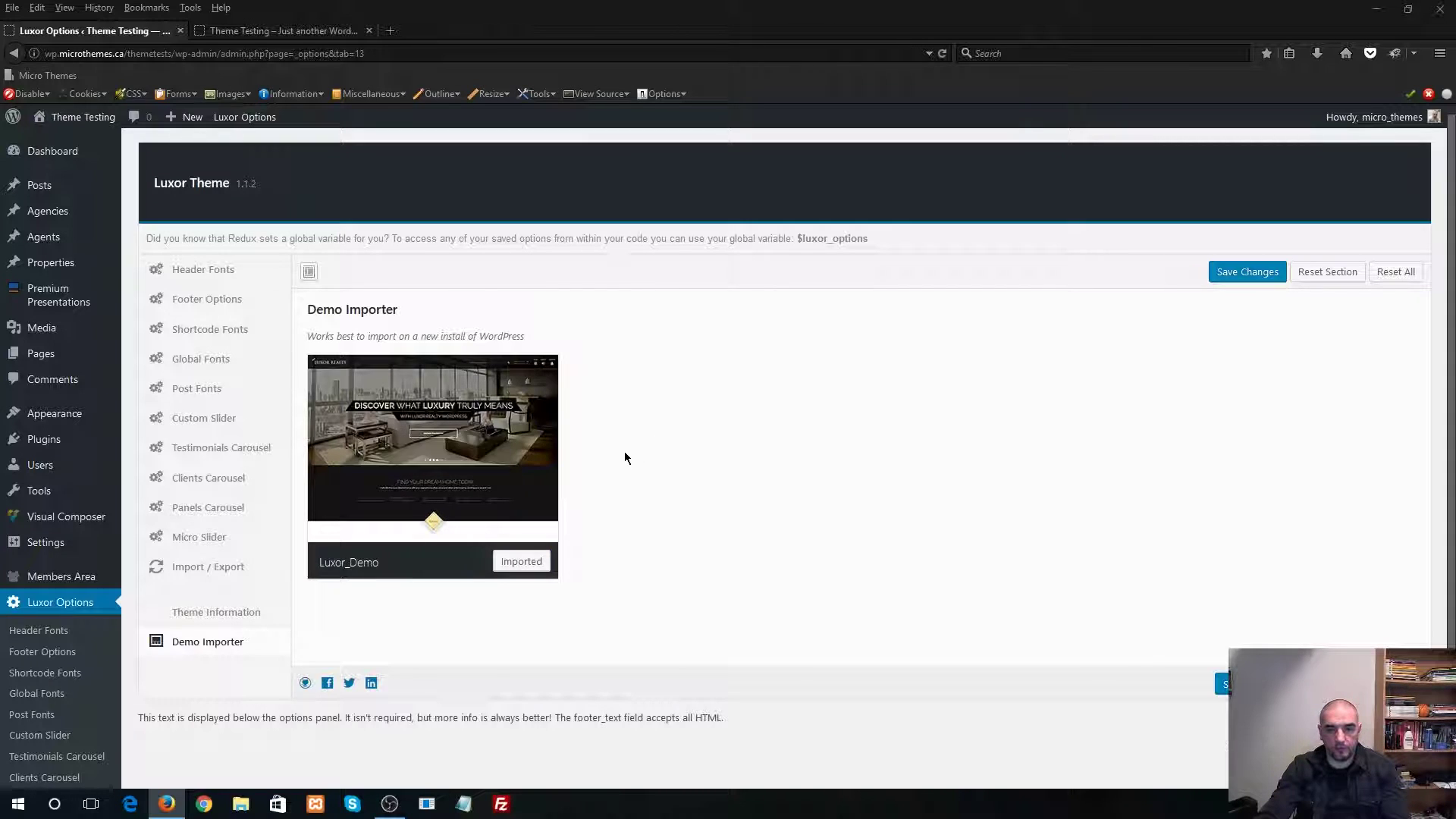
mouse_move(460, 463)
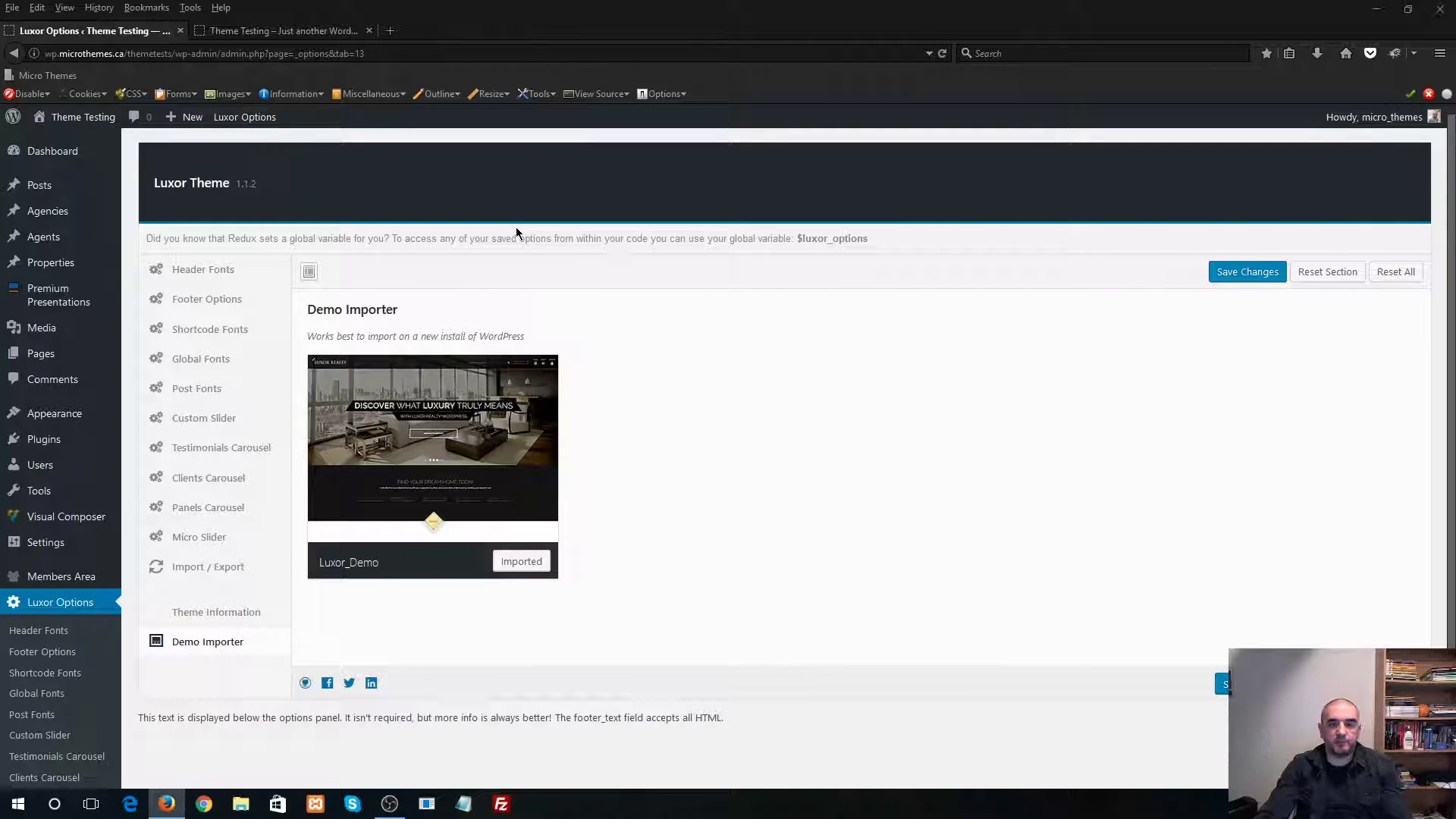
Reload the site's front page and examine the imported demo's slider and blog posts
click(309, 32)
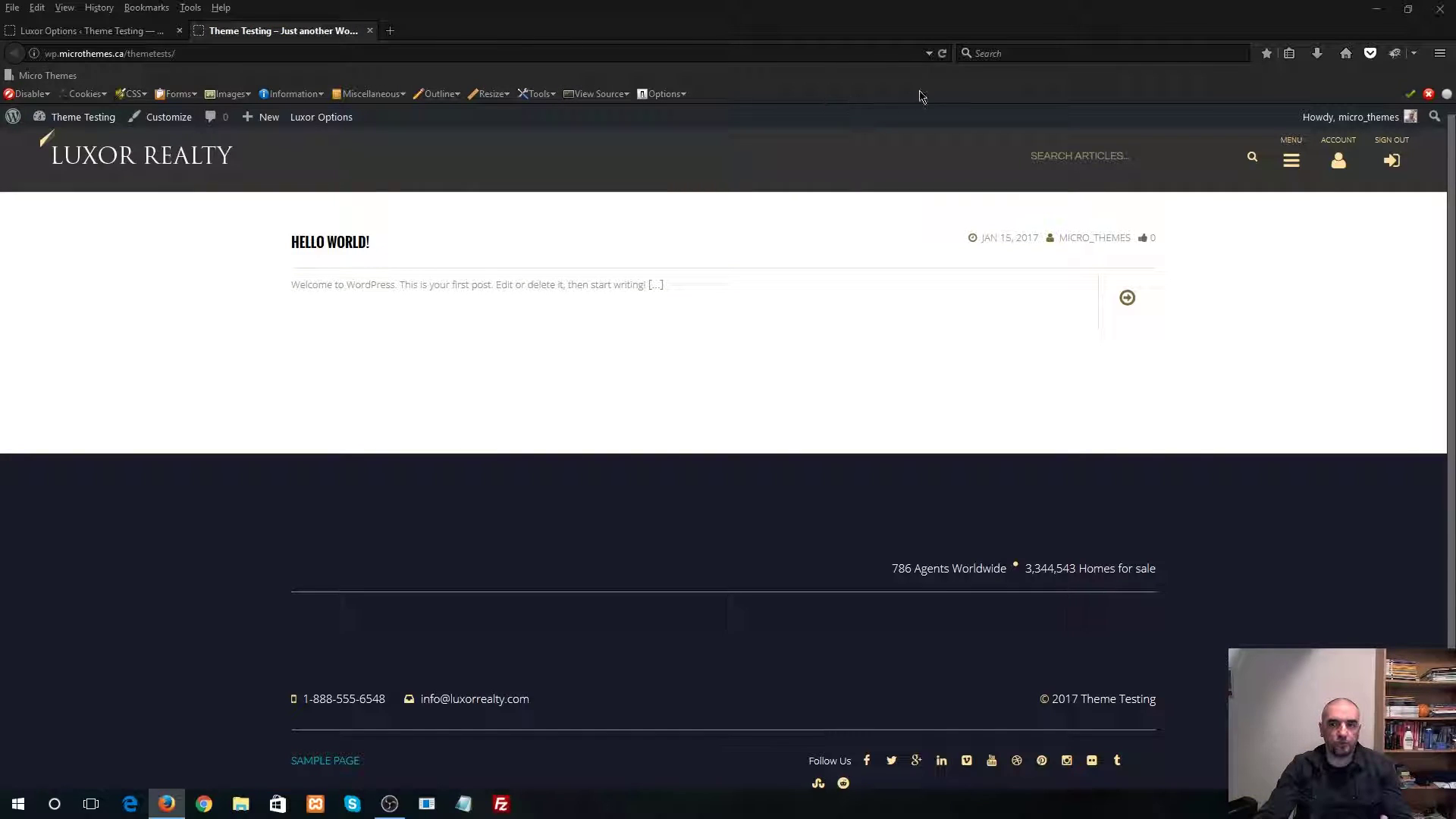
click(942, 53)
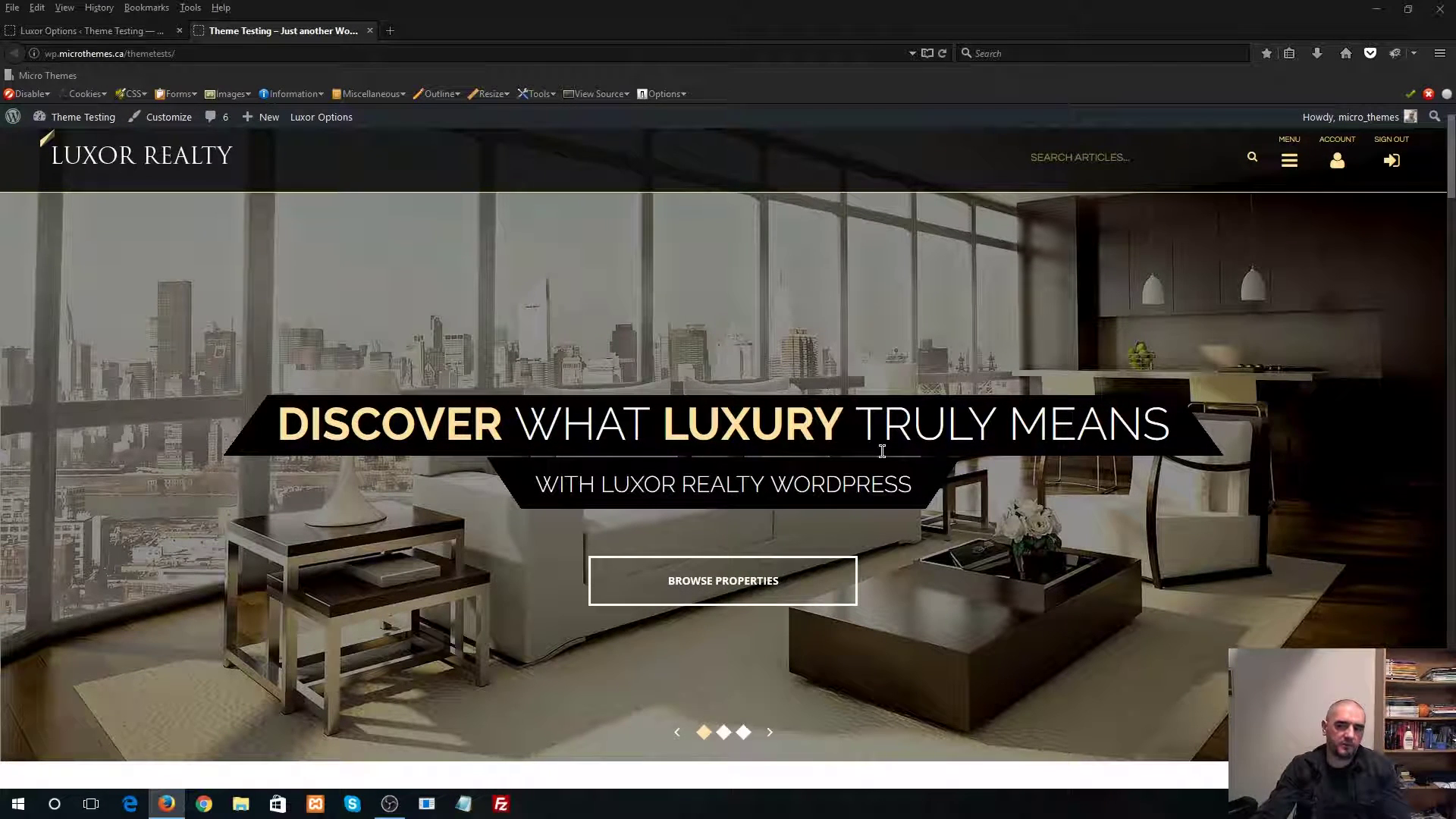
click(724, 732)
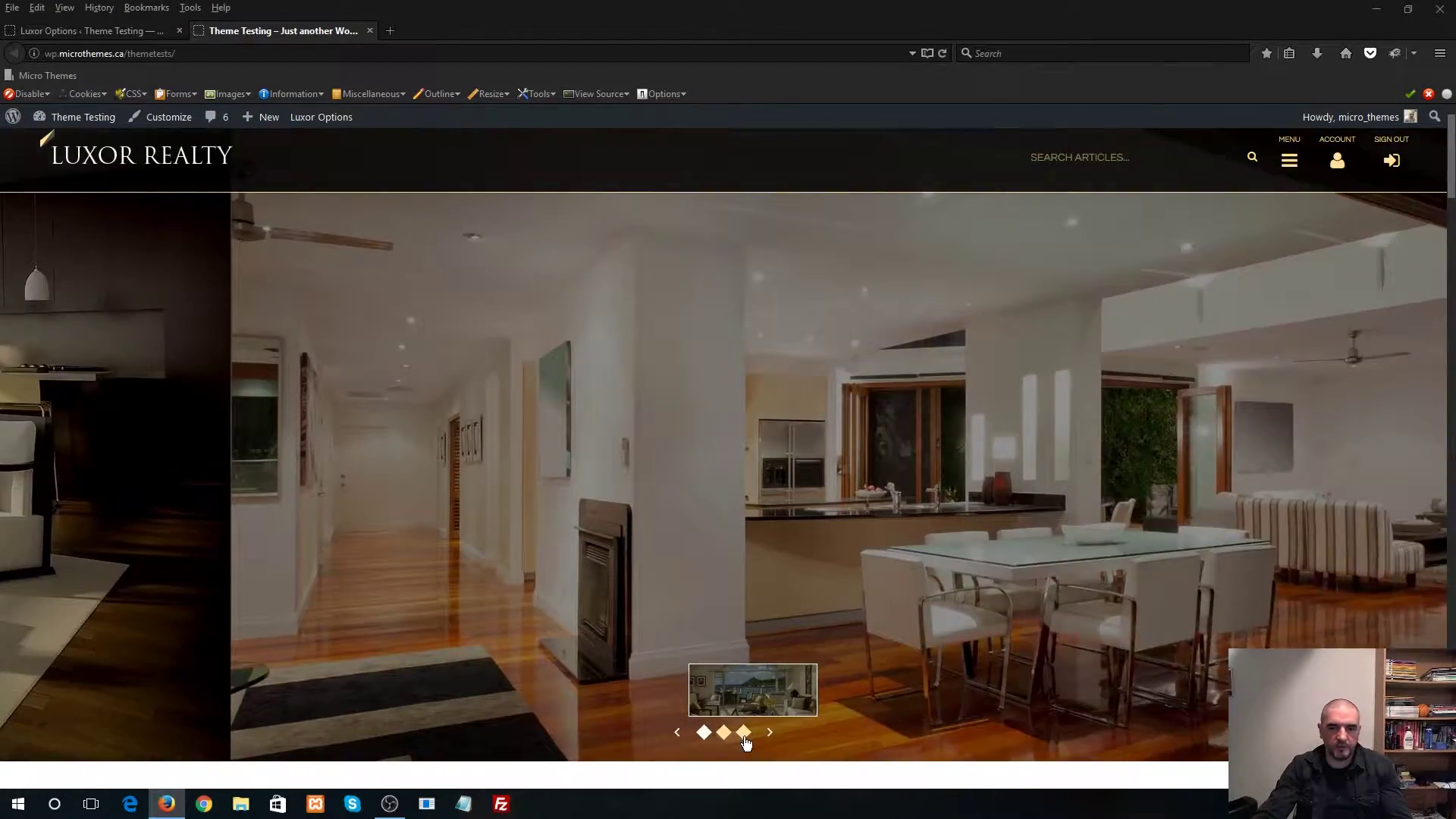
scroll(612, 707, down, 10)
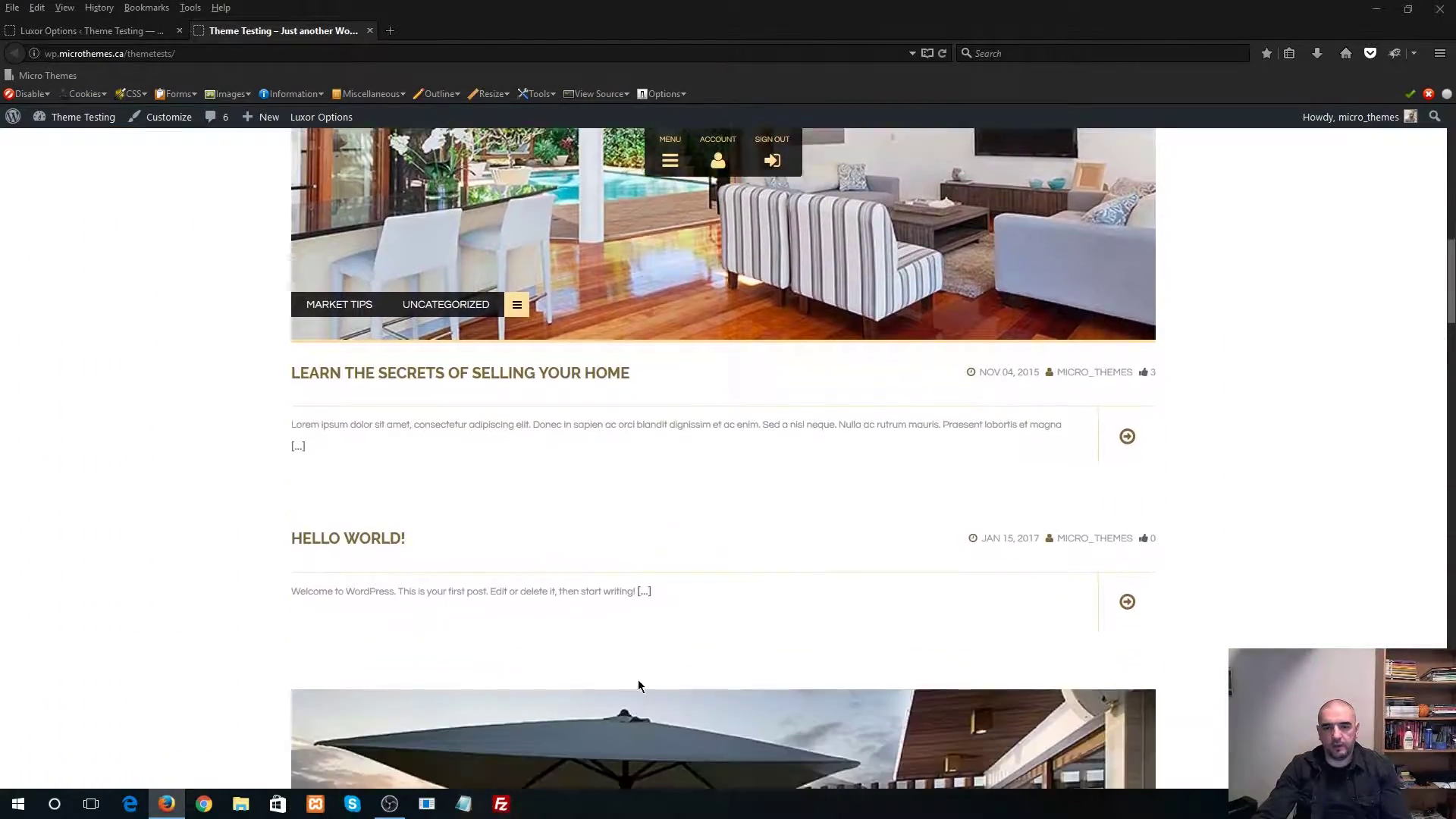
scroll(641, 665, down, 10)
scroll(661, 605, up, 6)
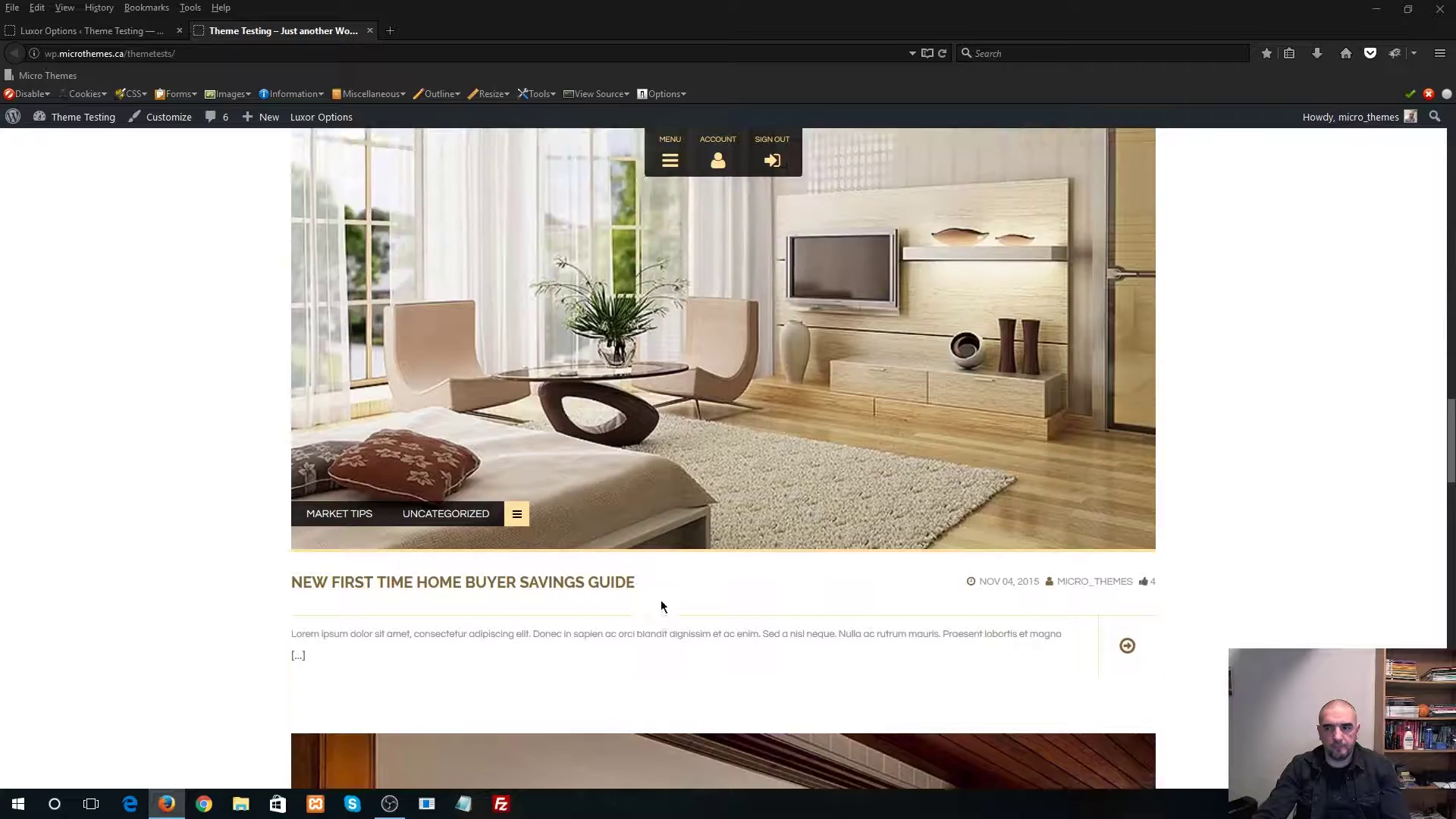
scroll(709, 526, up, 10)
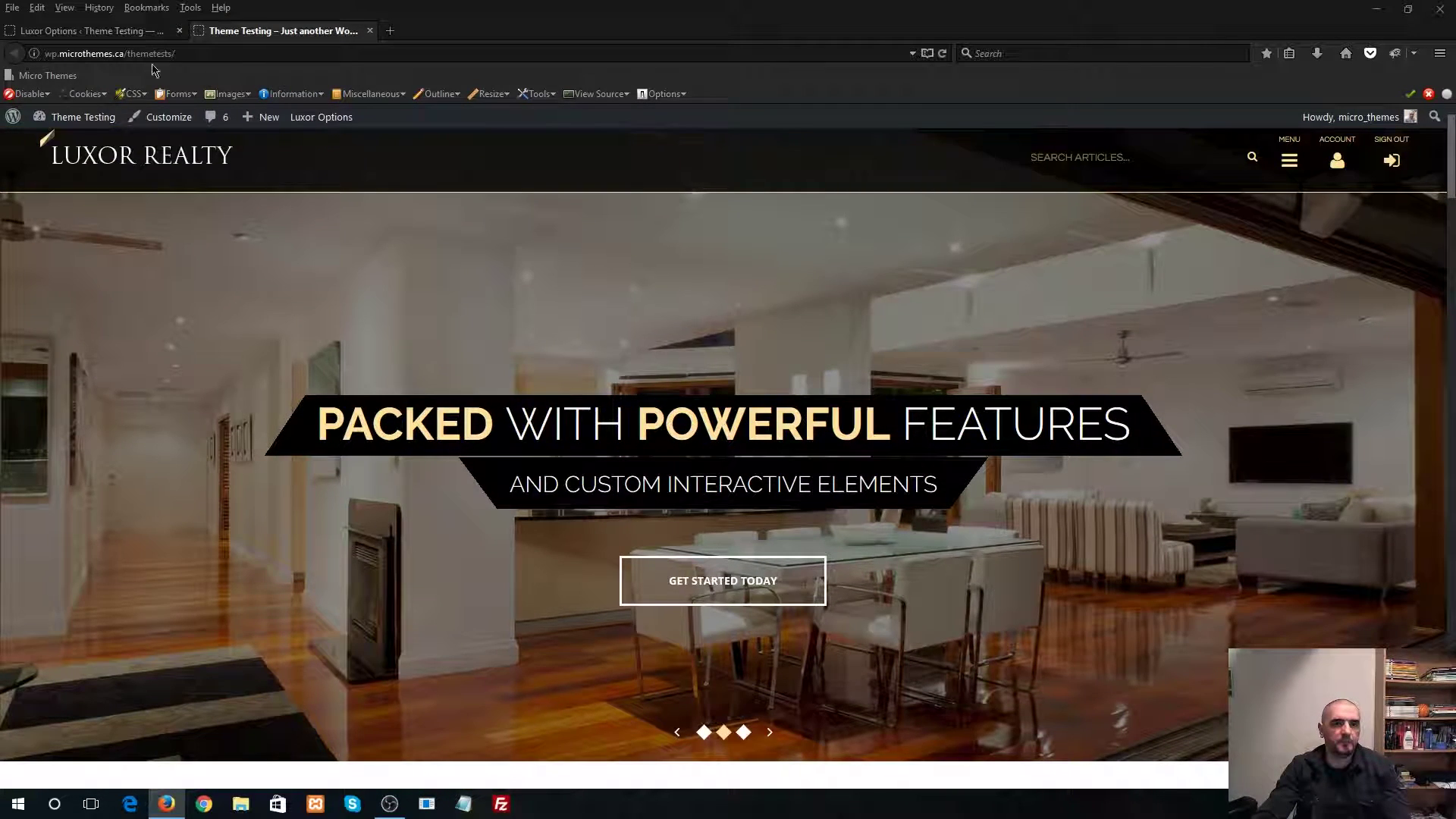
Return to the admin area and open the Export/Import section of the theme customizer
click(125, 34)
mouse_move(79, 413)
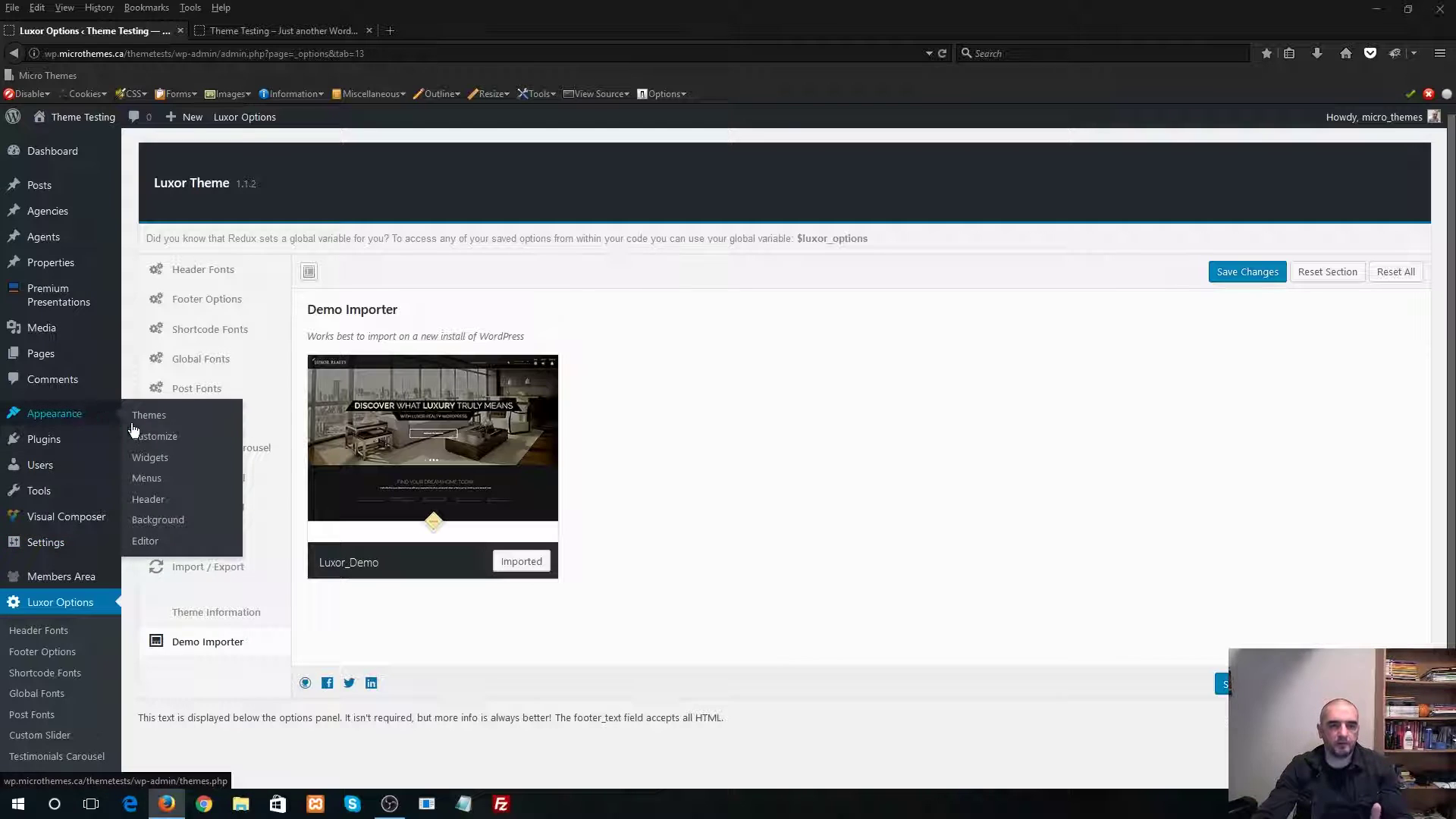
click(152, 435)
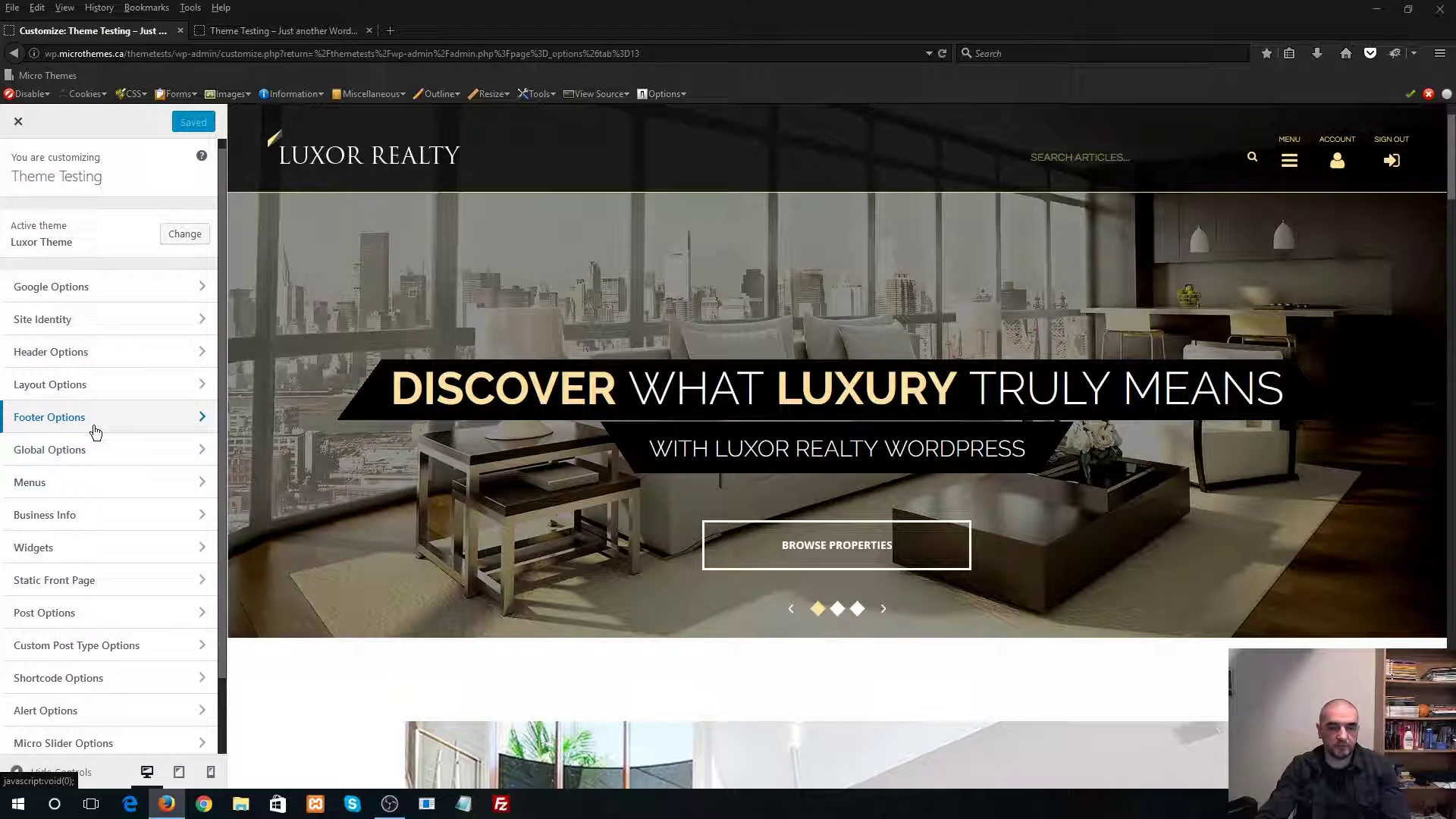
scroll(112, 482, down, 2)
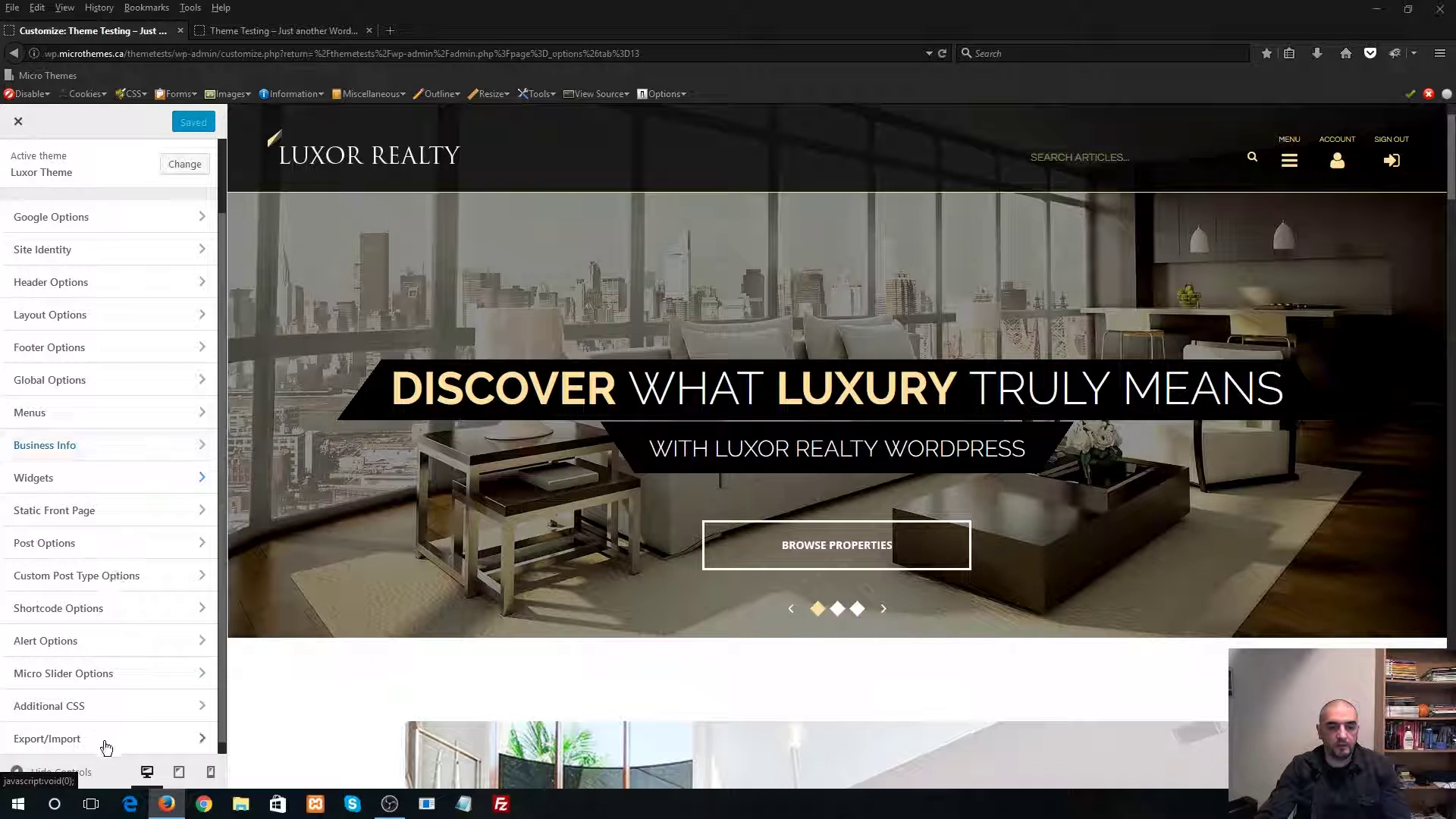
click(45, 742)
Import luxor-theme-export.dat from setup_files/Theme_customizer_settings, with the option to download and import image files enabled
click(44, 382)
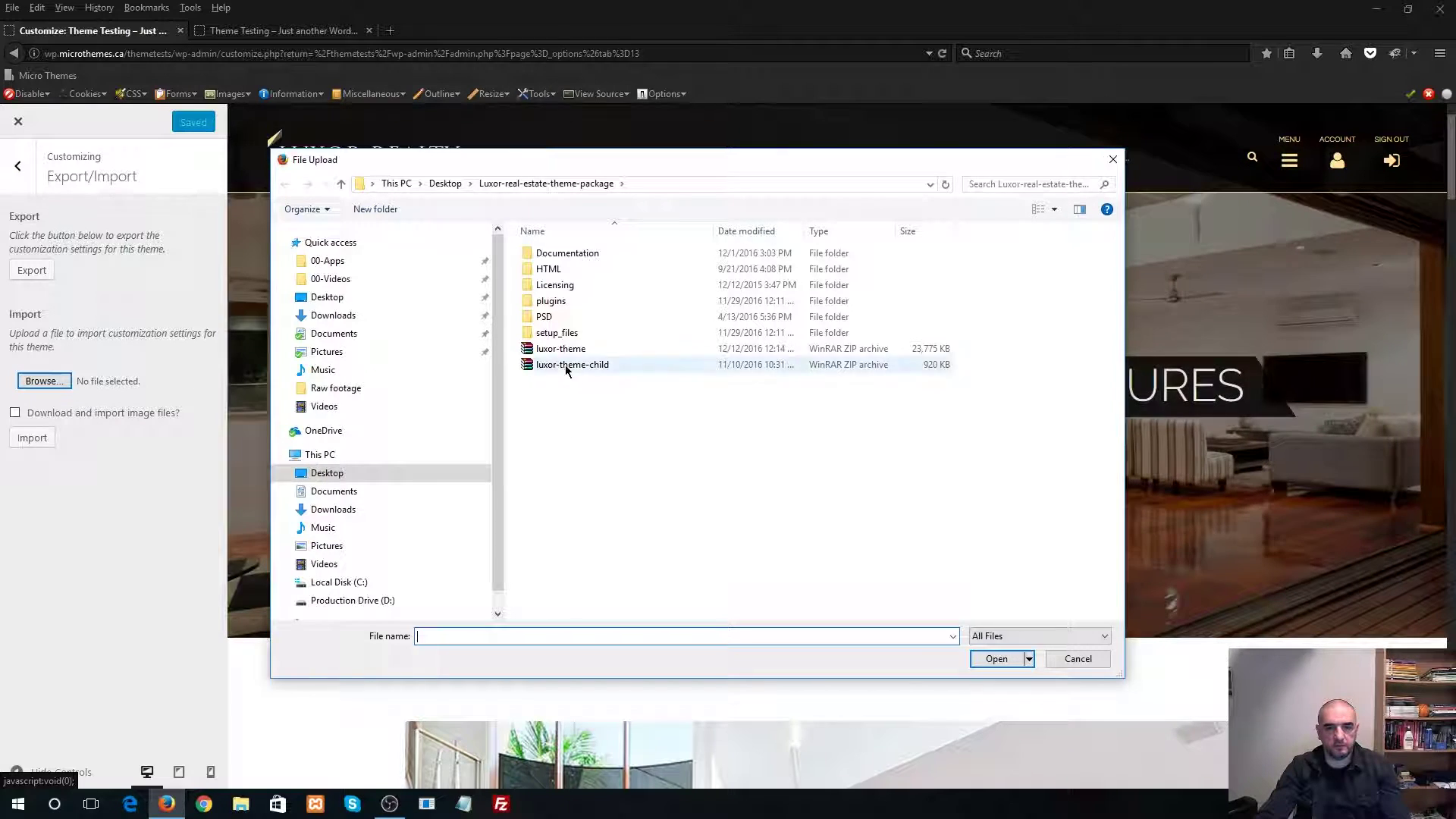
double_click(559, 332)
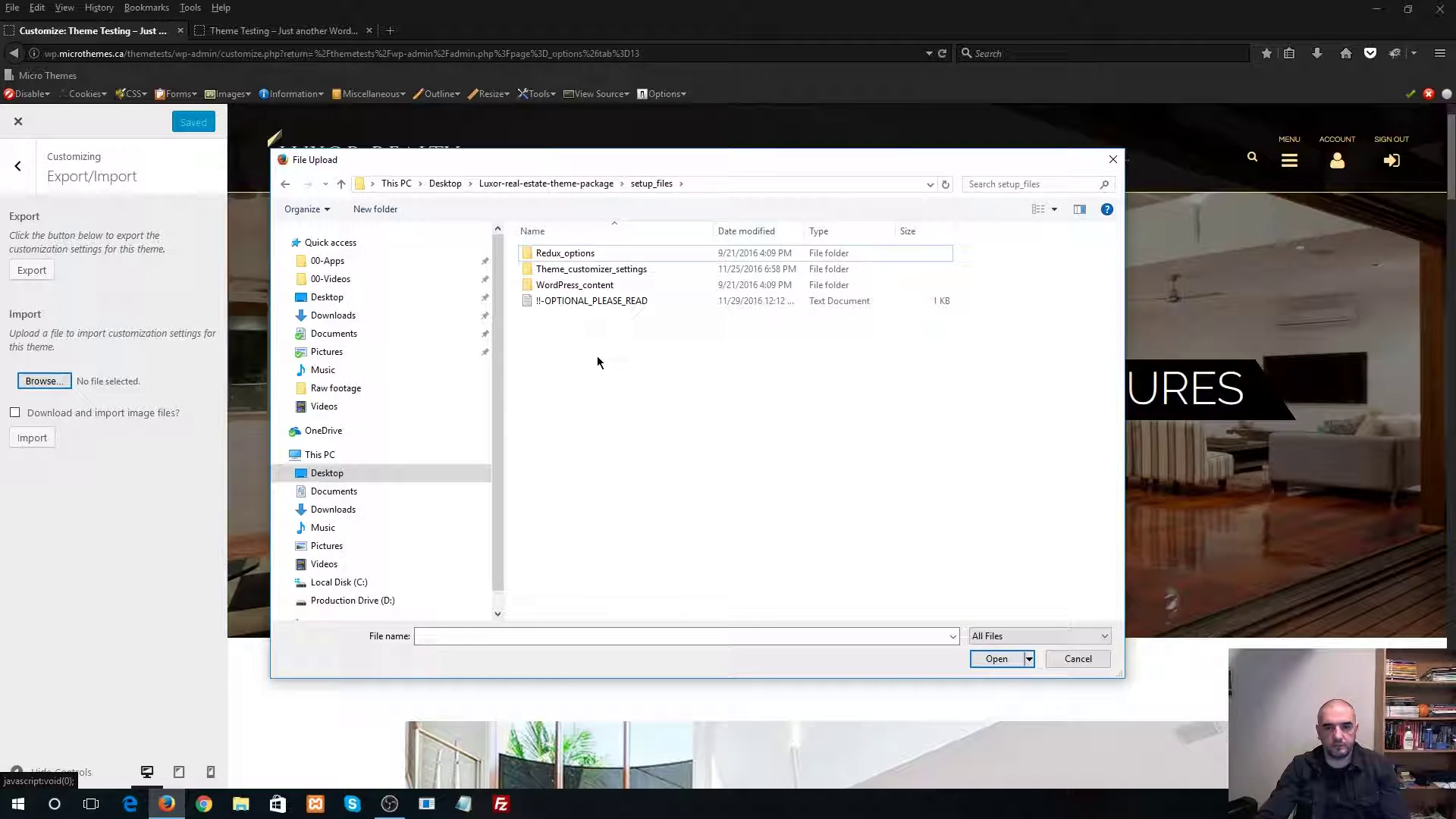
double_click(599, 270)
click(600, 262)
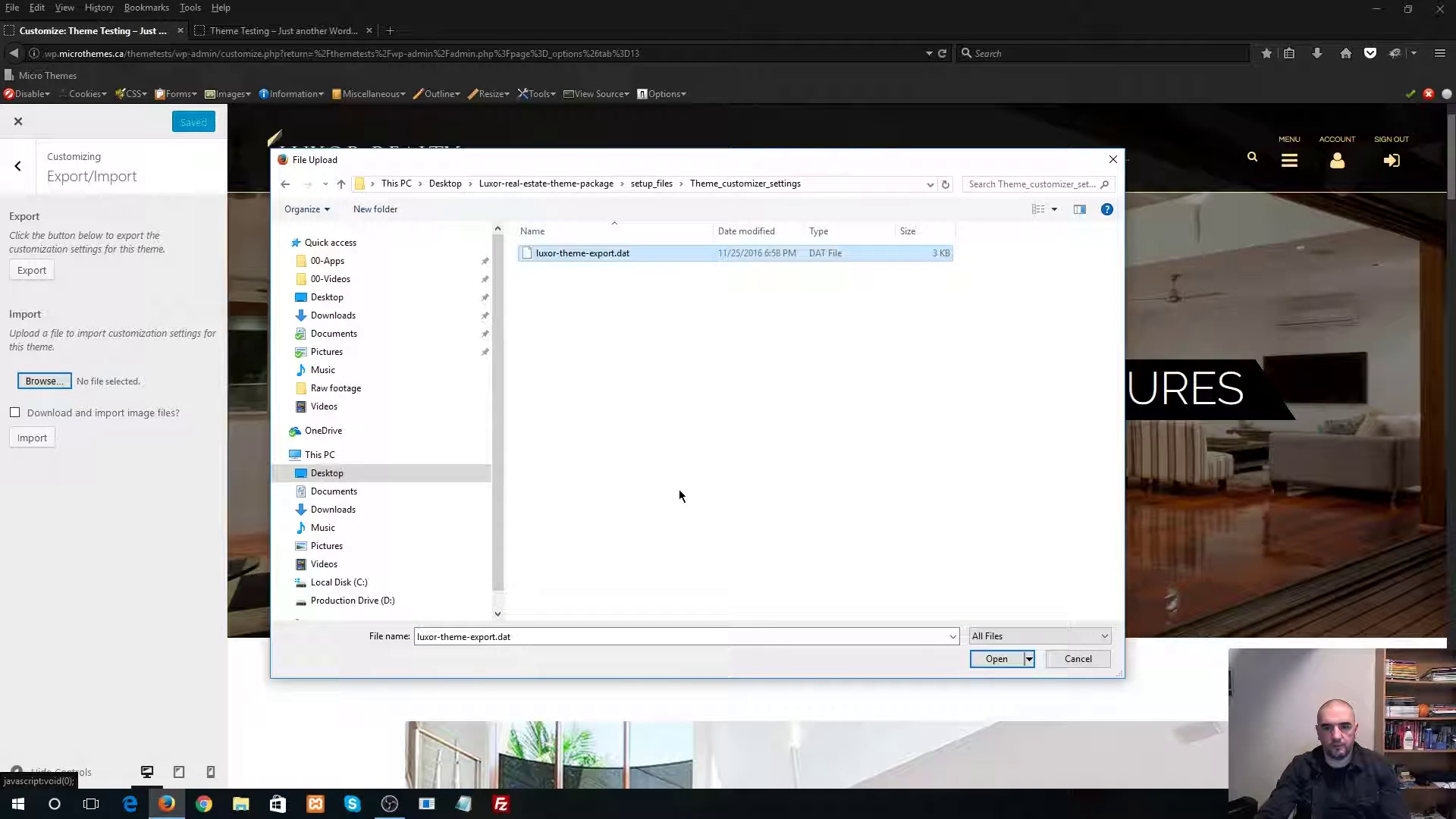
click(997, 658)
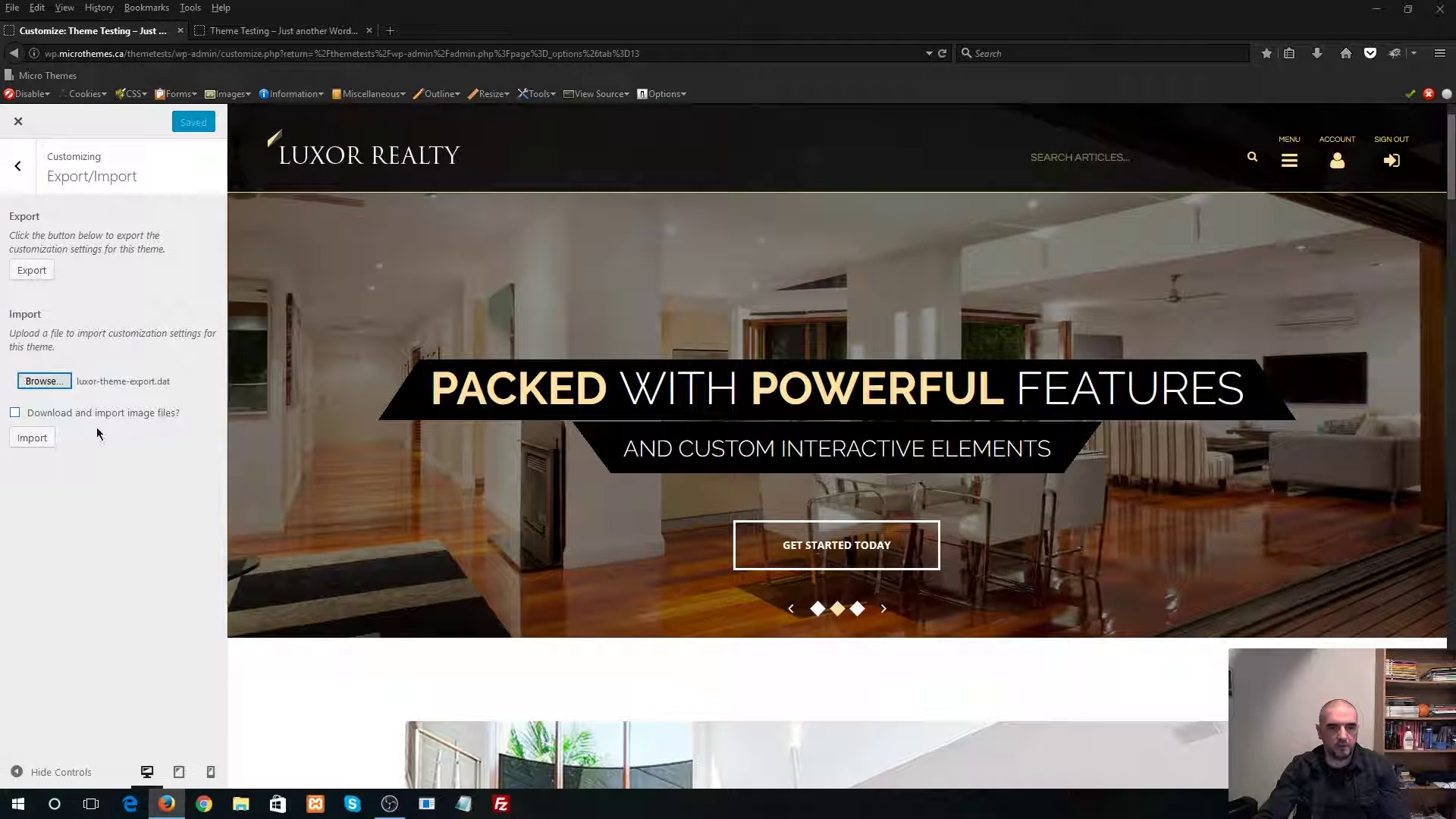
click(13, 414)
click(34, 438)
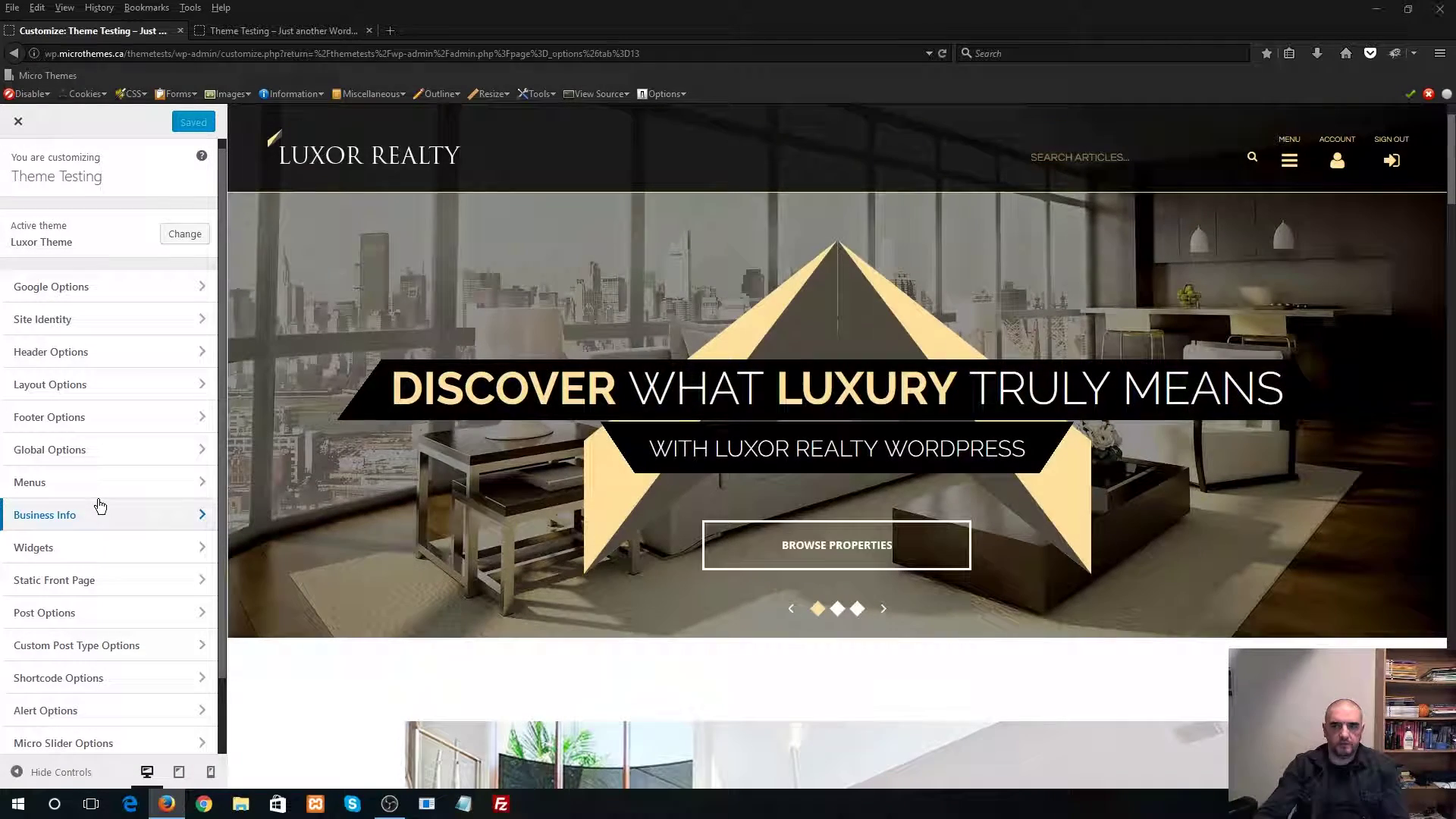
Look over the front page preview with the imported settings and check the site's header menu
scroll(475, 602, down, 1)
scroll(476, 602, down, 5)
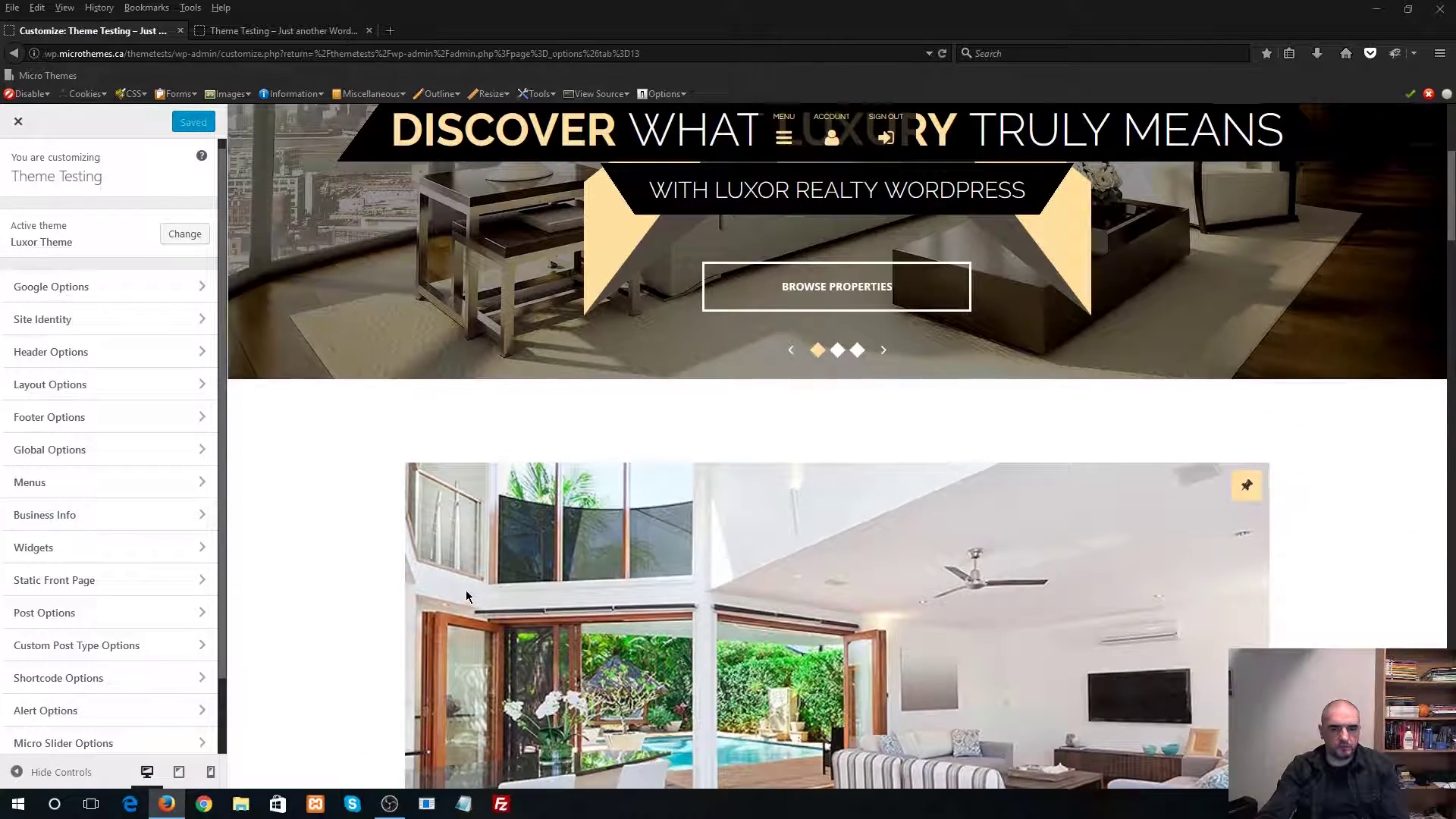
scroll(467, 598, up, 6)
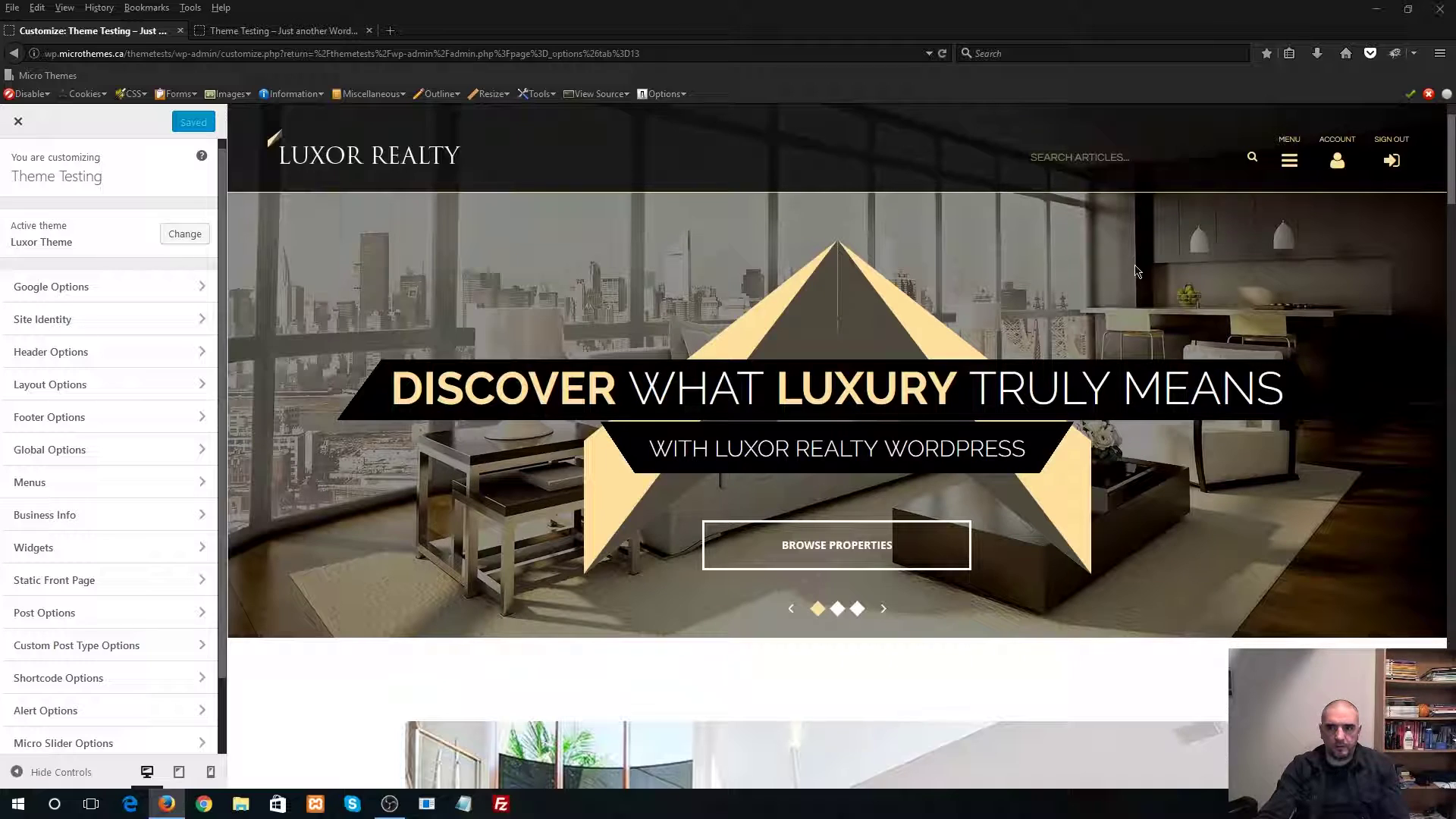
click(1290, 161)
click(1127, 305)
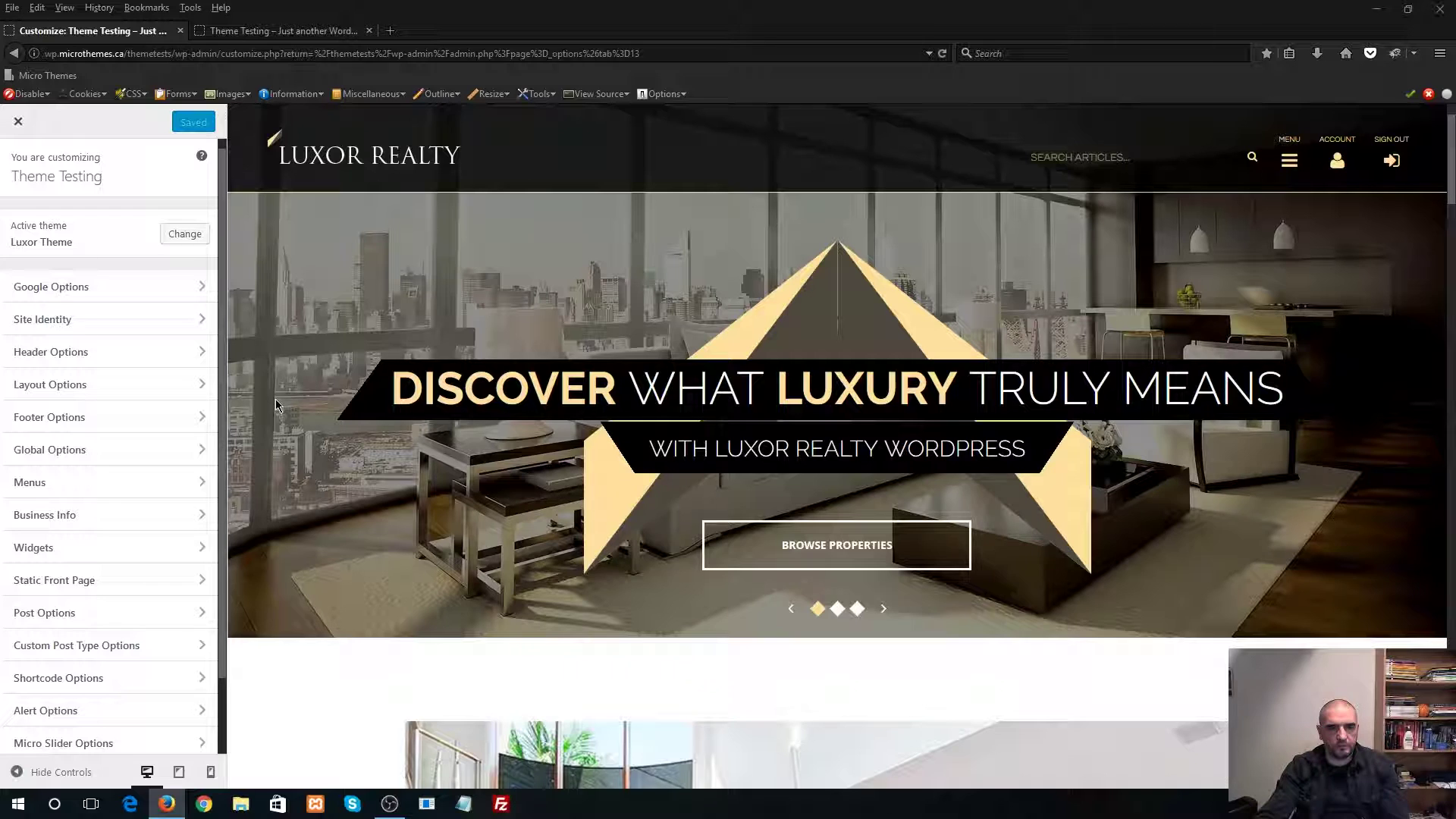
Assign Main Menu to the Main Menu location and Footer Menu to the Footer Menu location, then return to the customizer overview
click(97, 486)
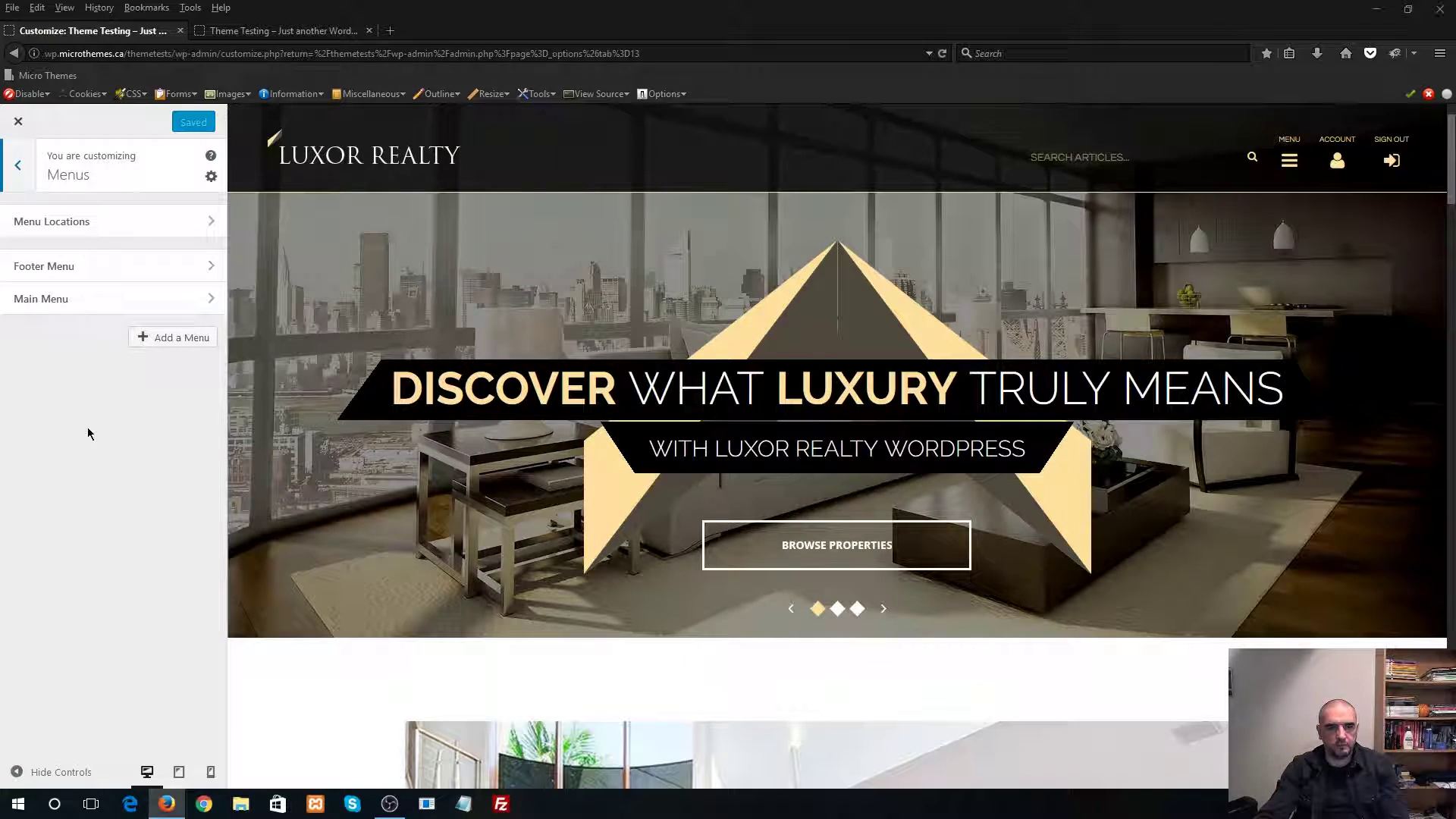
click(91, 220)
click(97, 326)
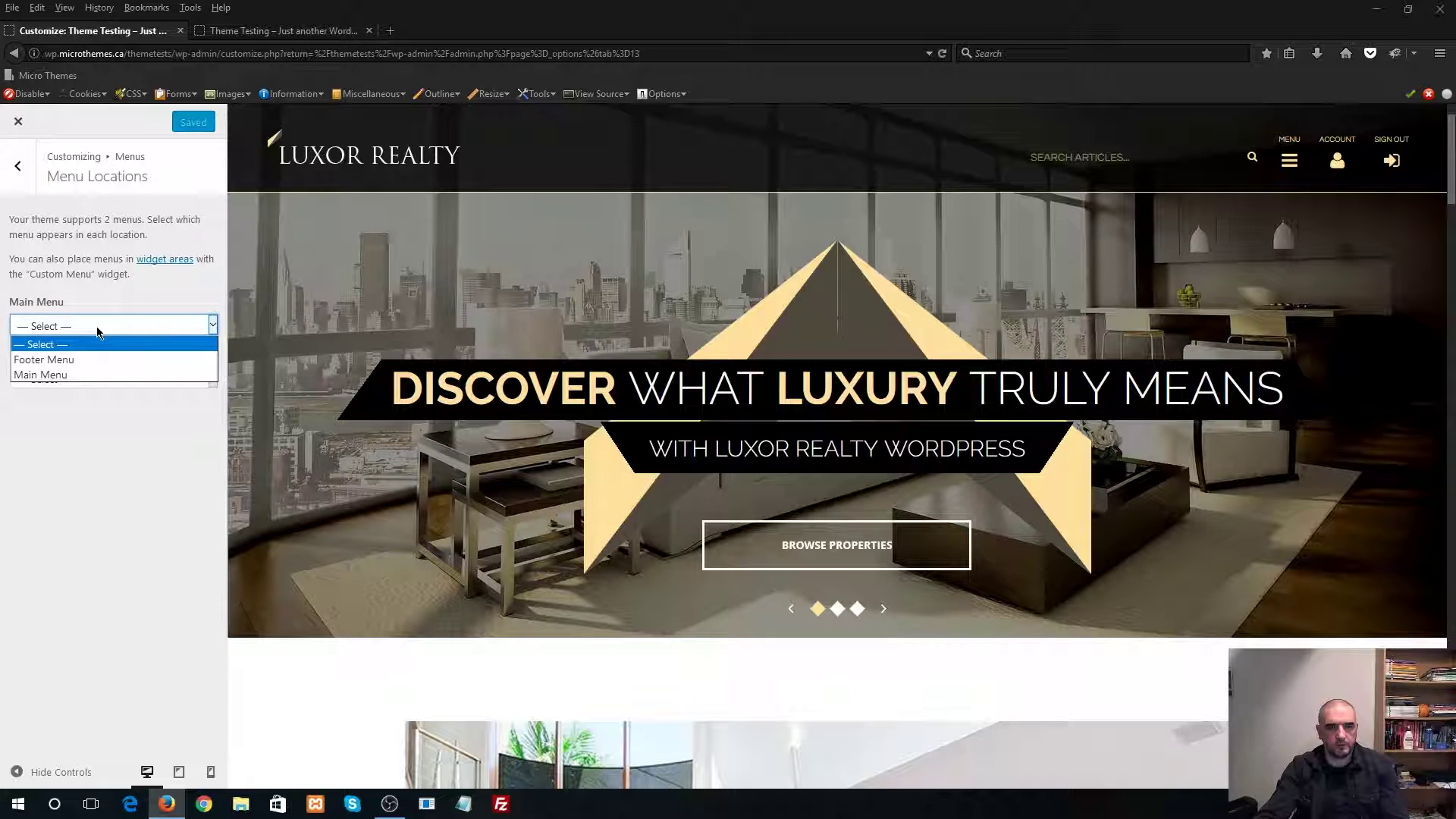
click(66, 376)
click(104, 404)
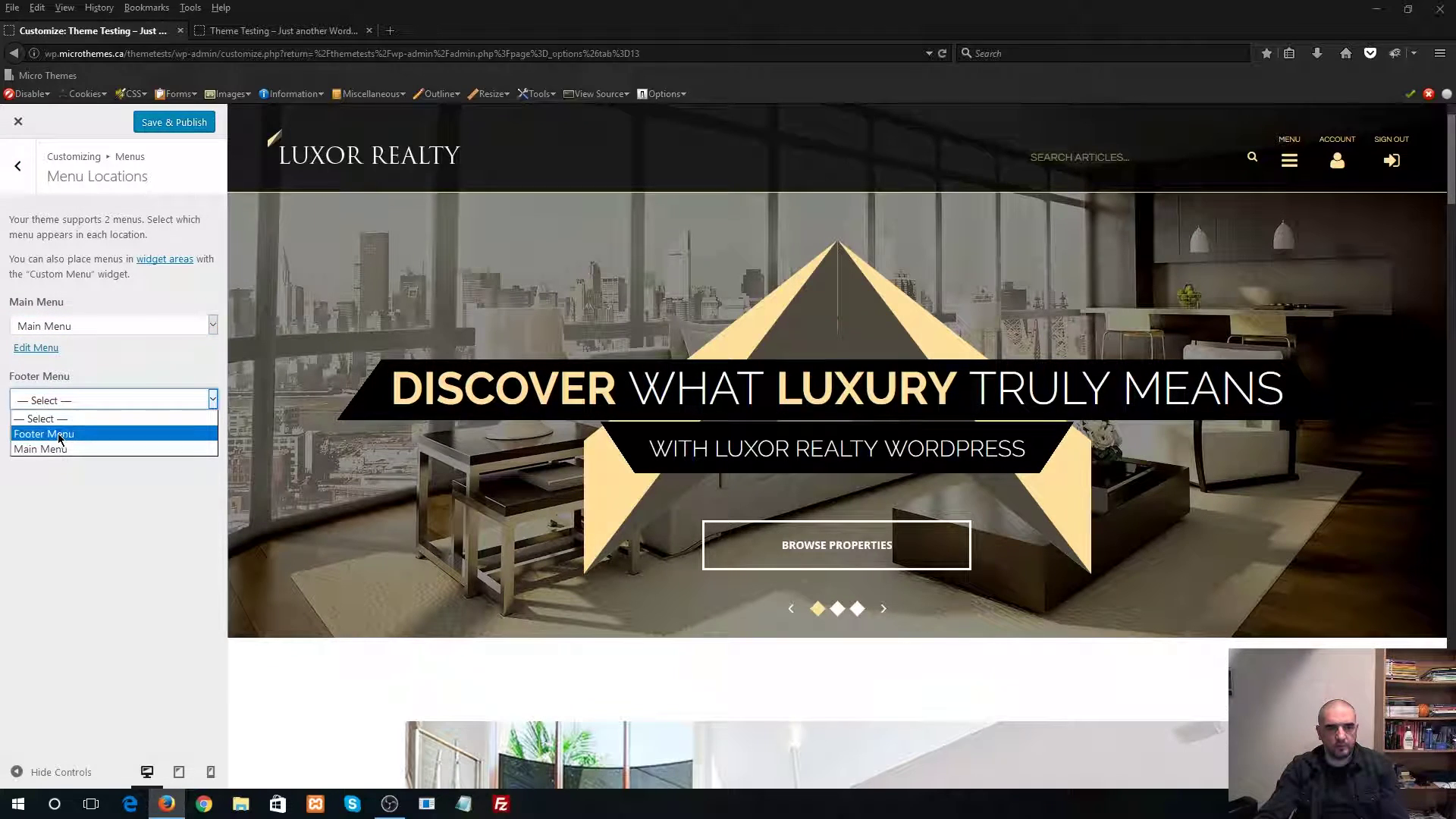
click(60, 435)
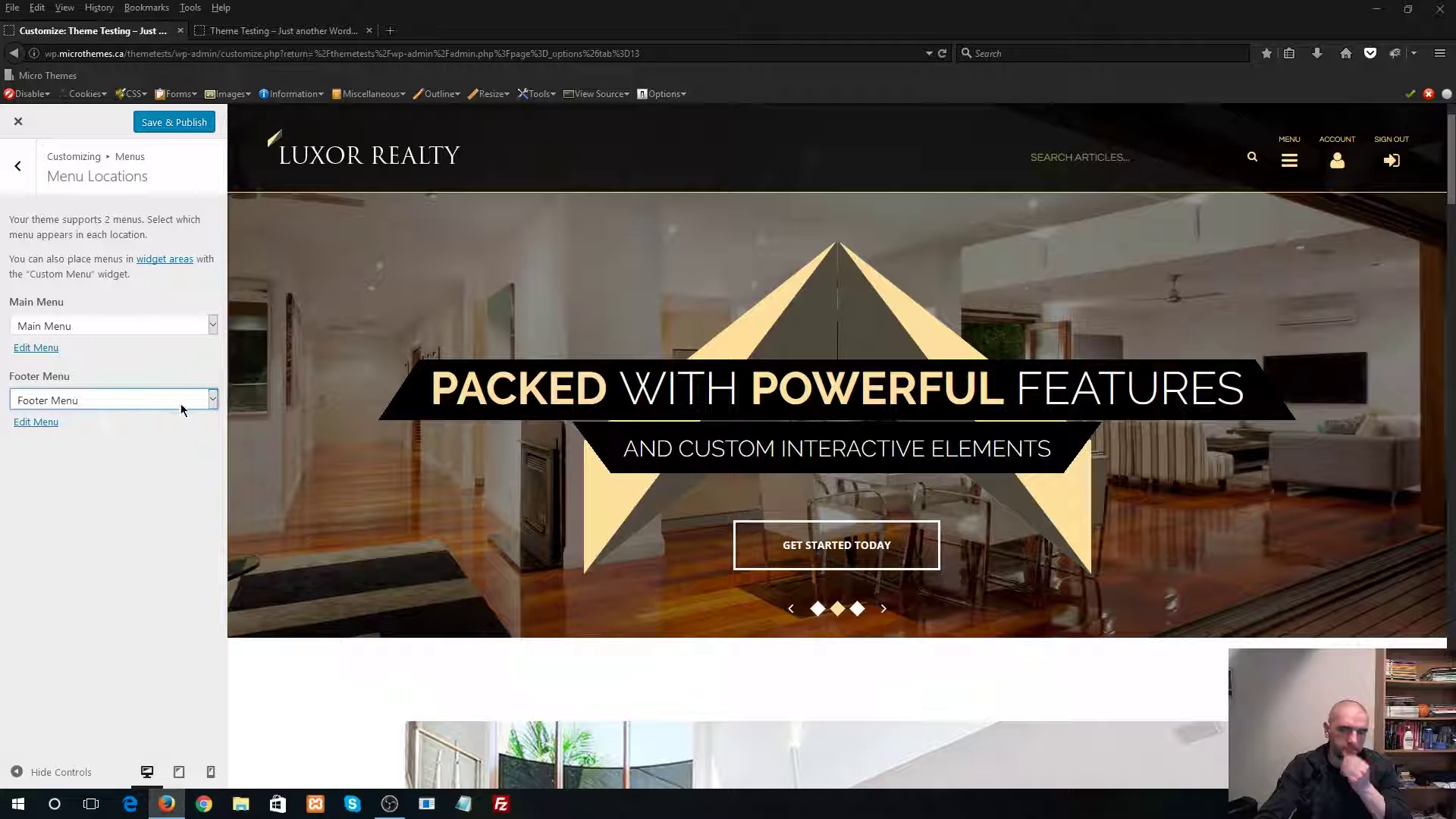
click(23, 182)
click(23, 182)
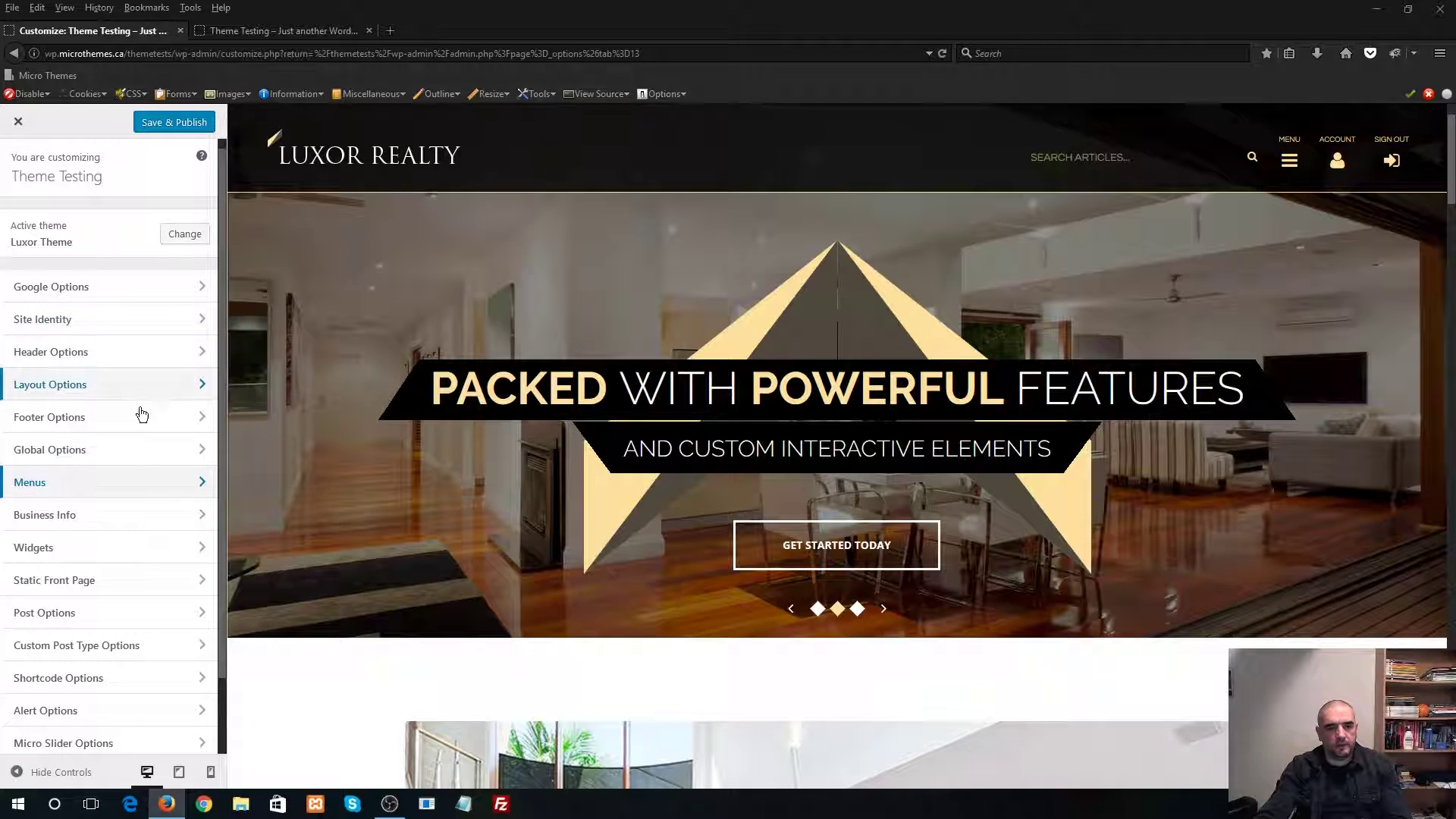
click(133, 582)
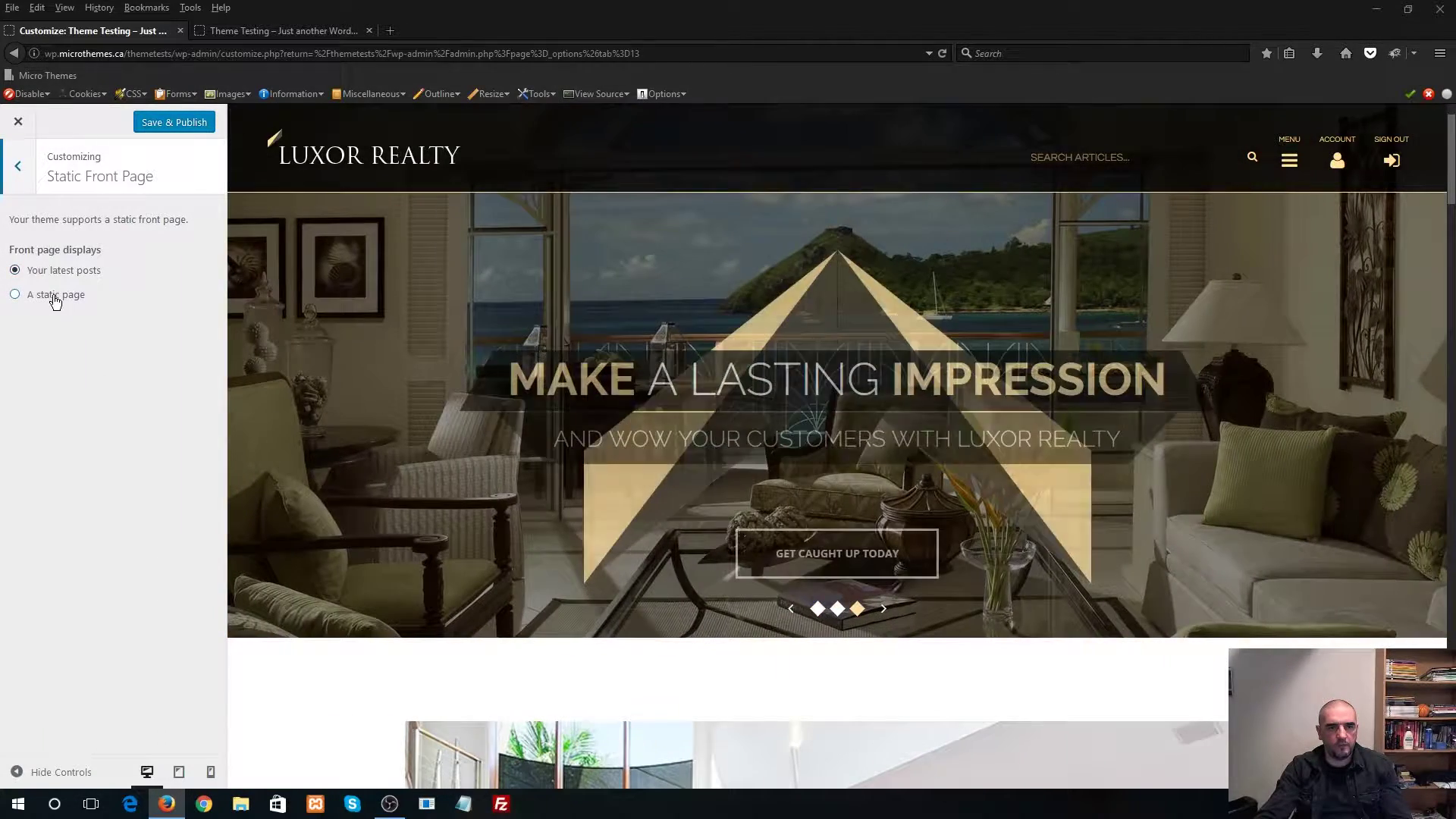
click(53, 296)
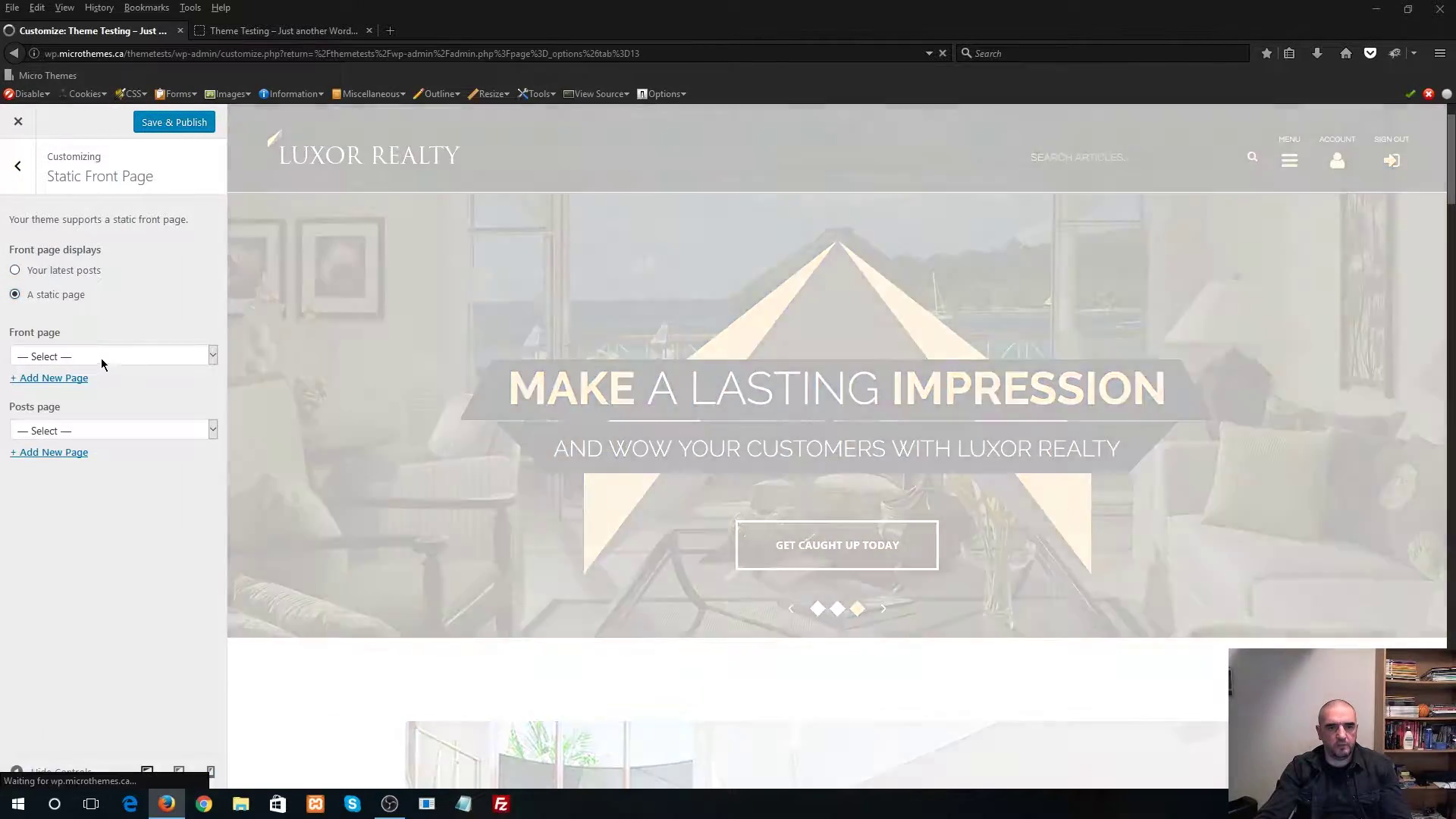
click(102, 358)
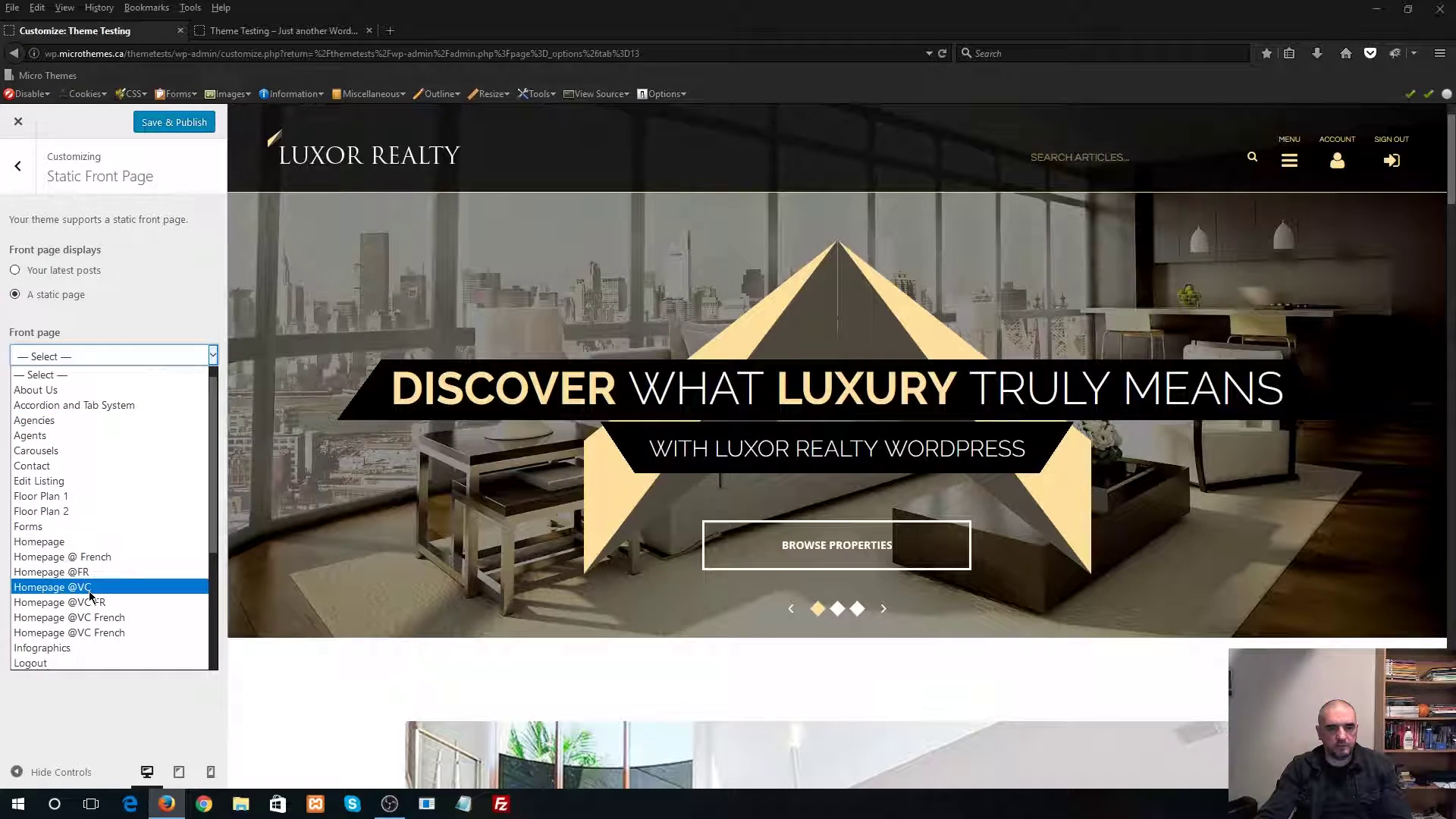
click(88, 588)
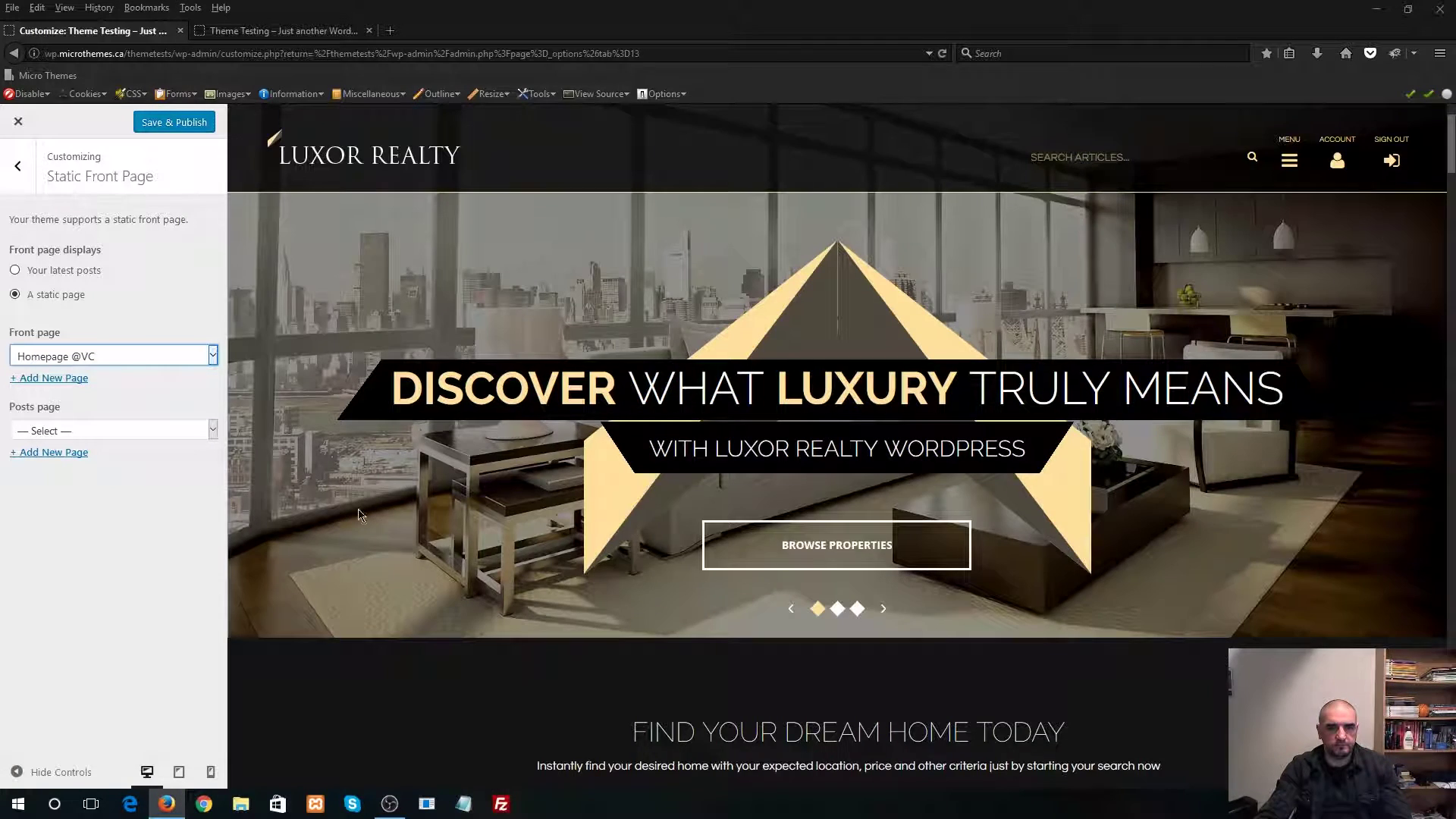
scroll(363, 565, down, 3)
scroll(543, 560, down, 15)
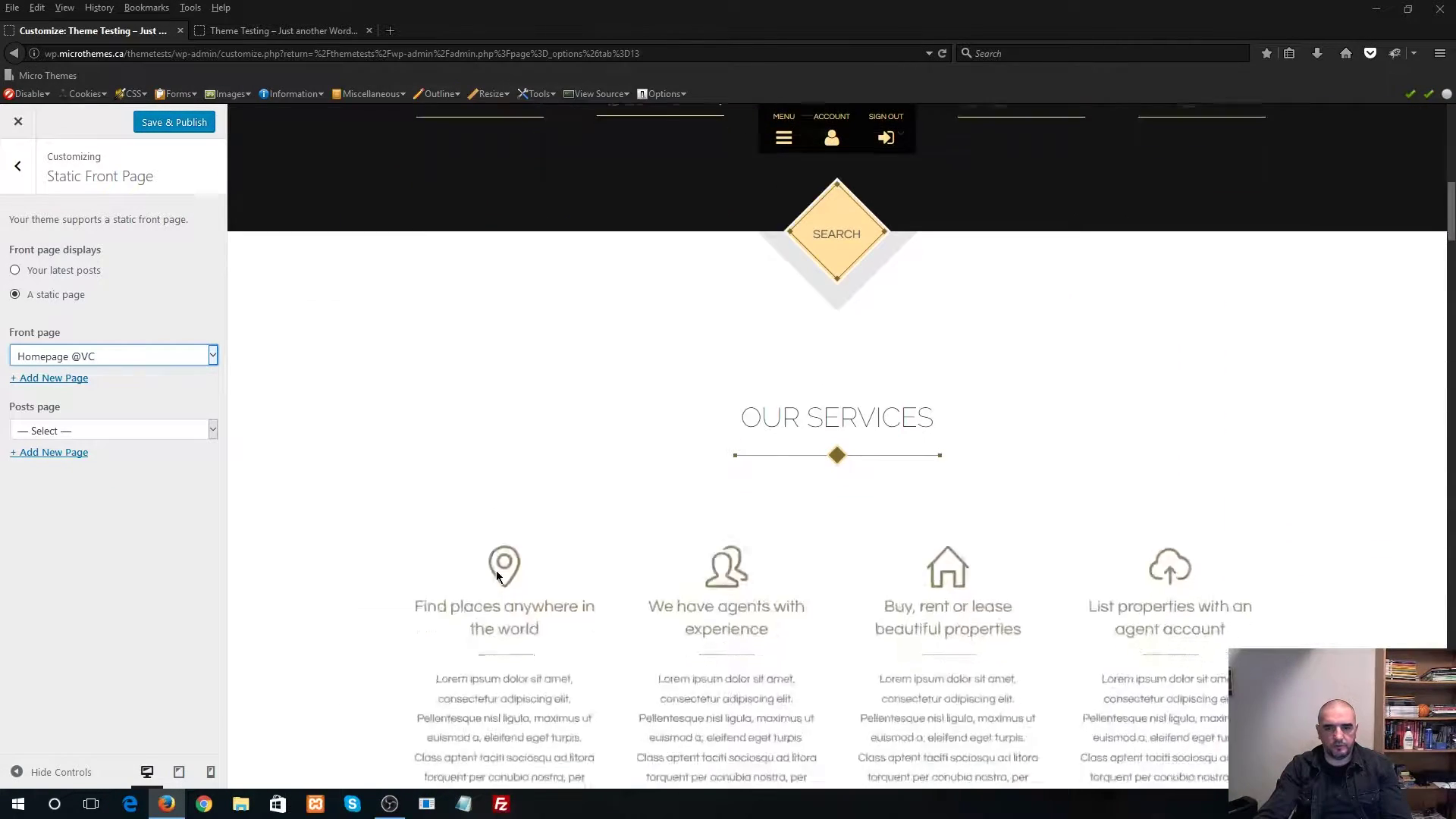
scroll(496, 578, down, 15)
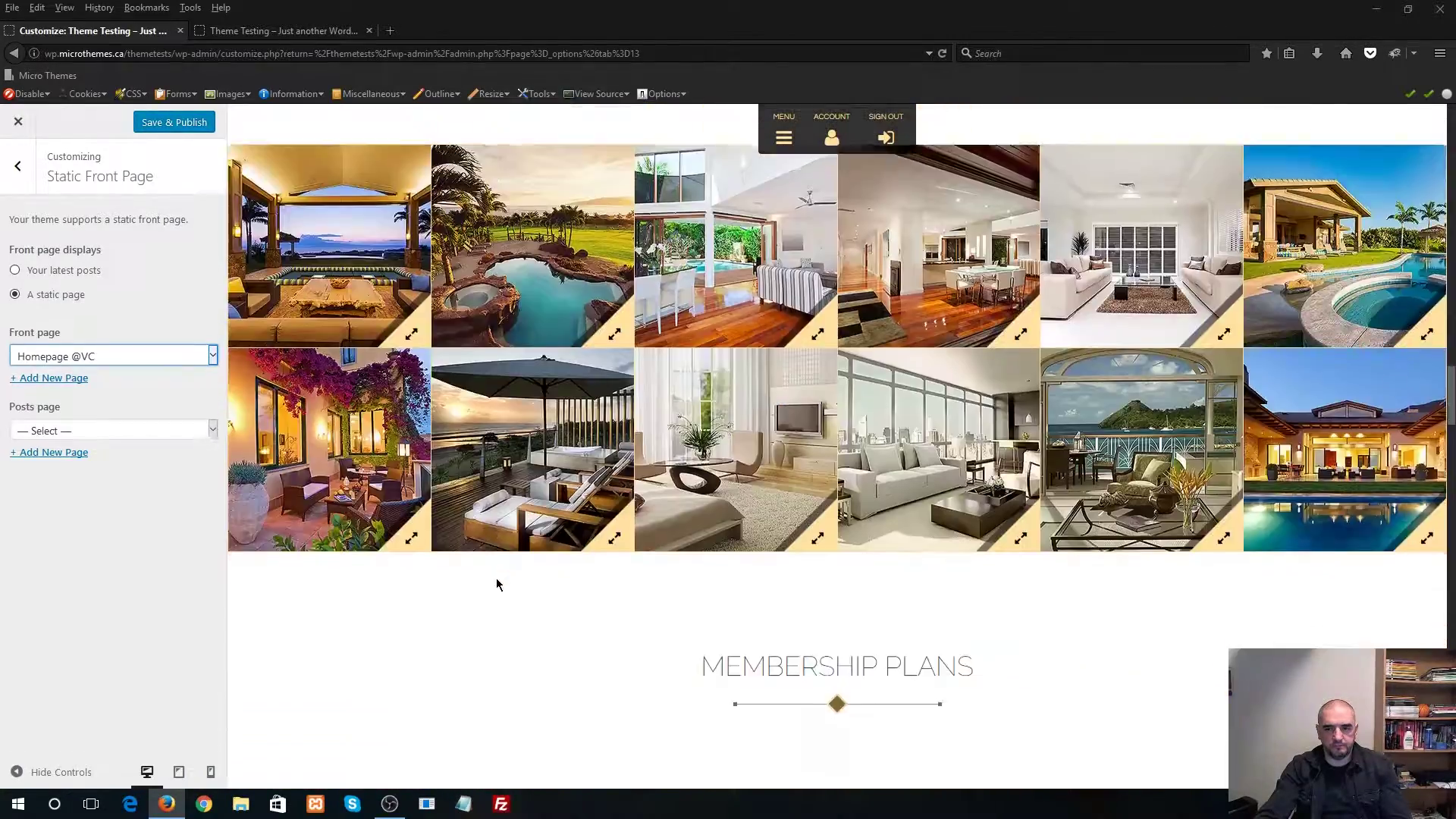
scroll(510, 616, down, 15)
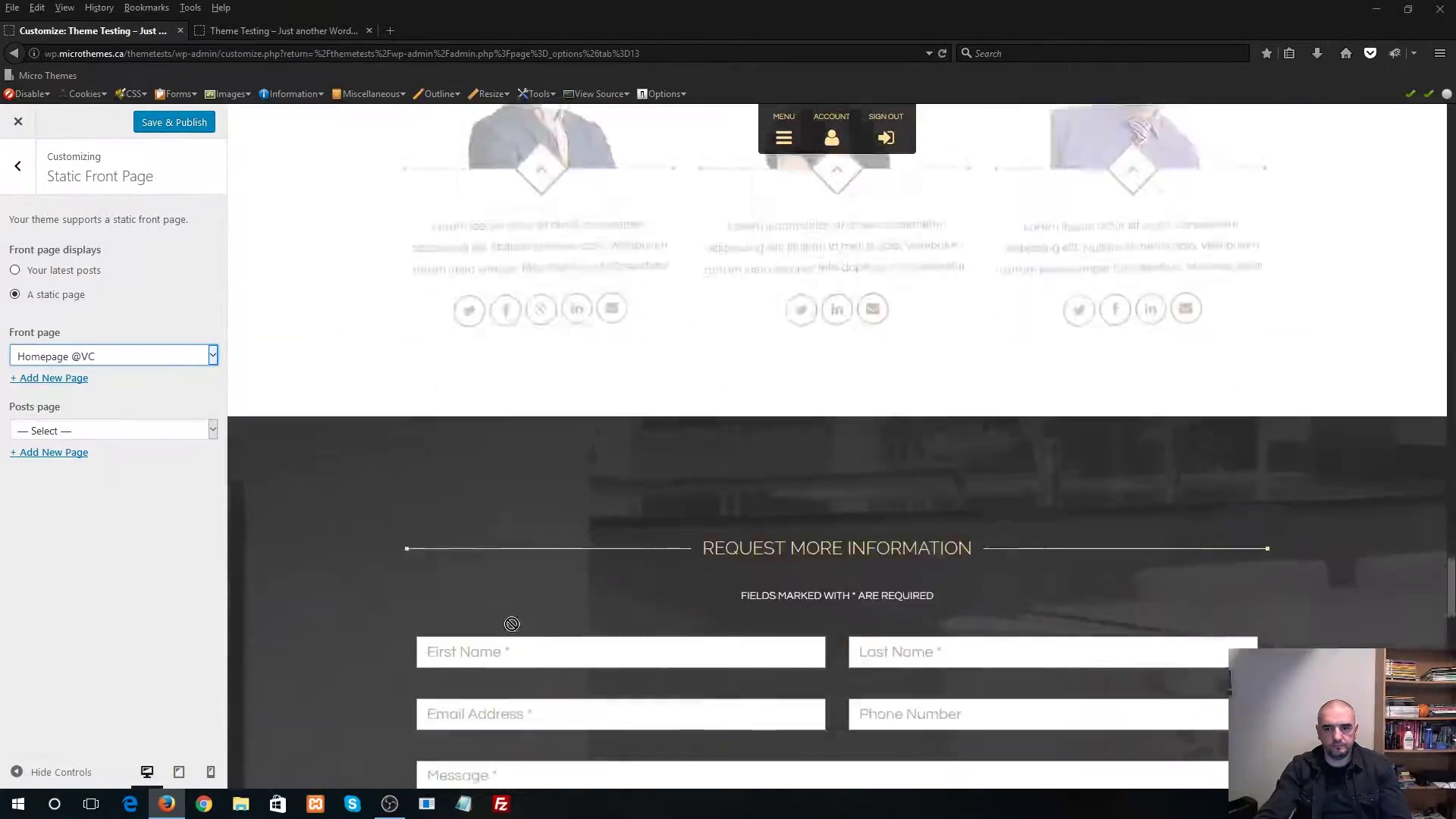
scroll(1119, 683, down, 5)
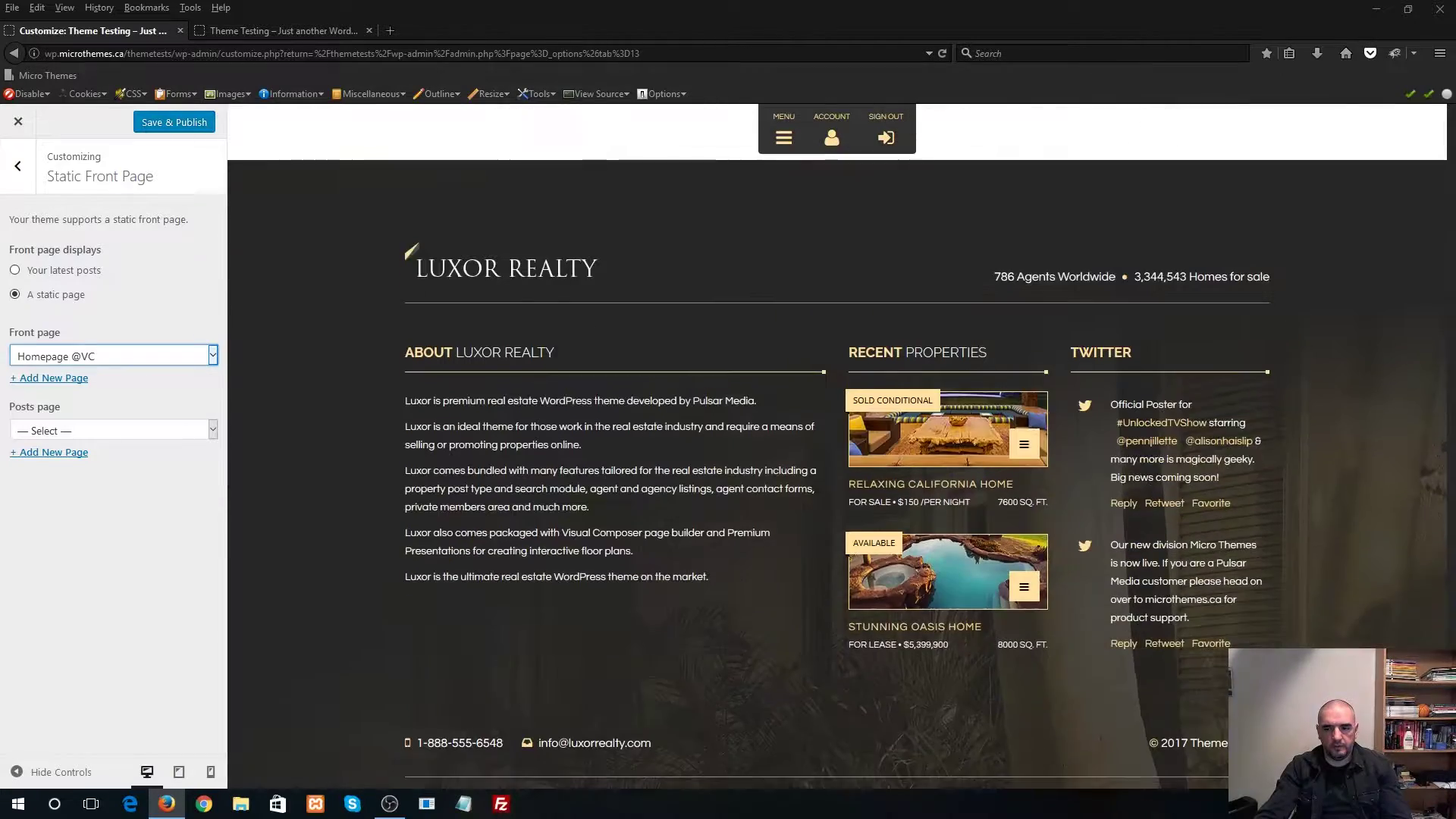
Publish the static front page setting and close the customizer
click(870, 781)
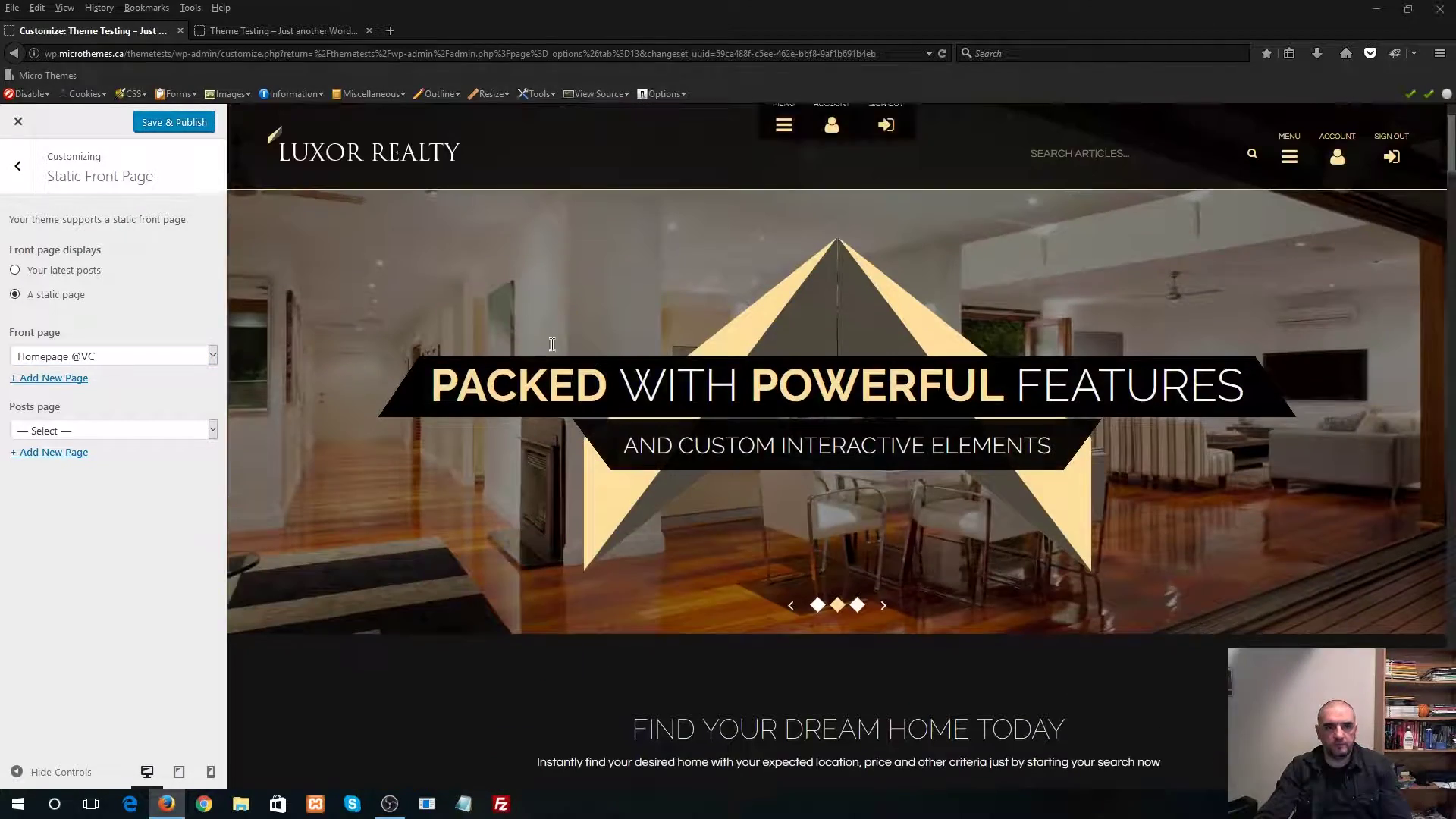
click(171, 124)
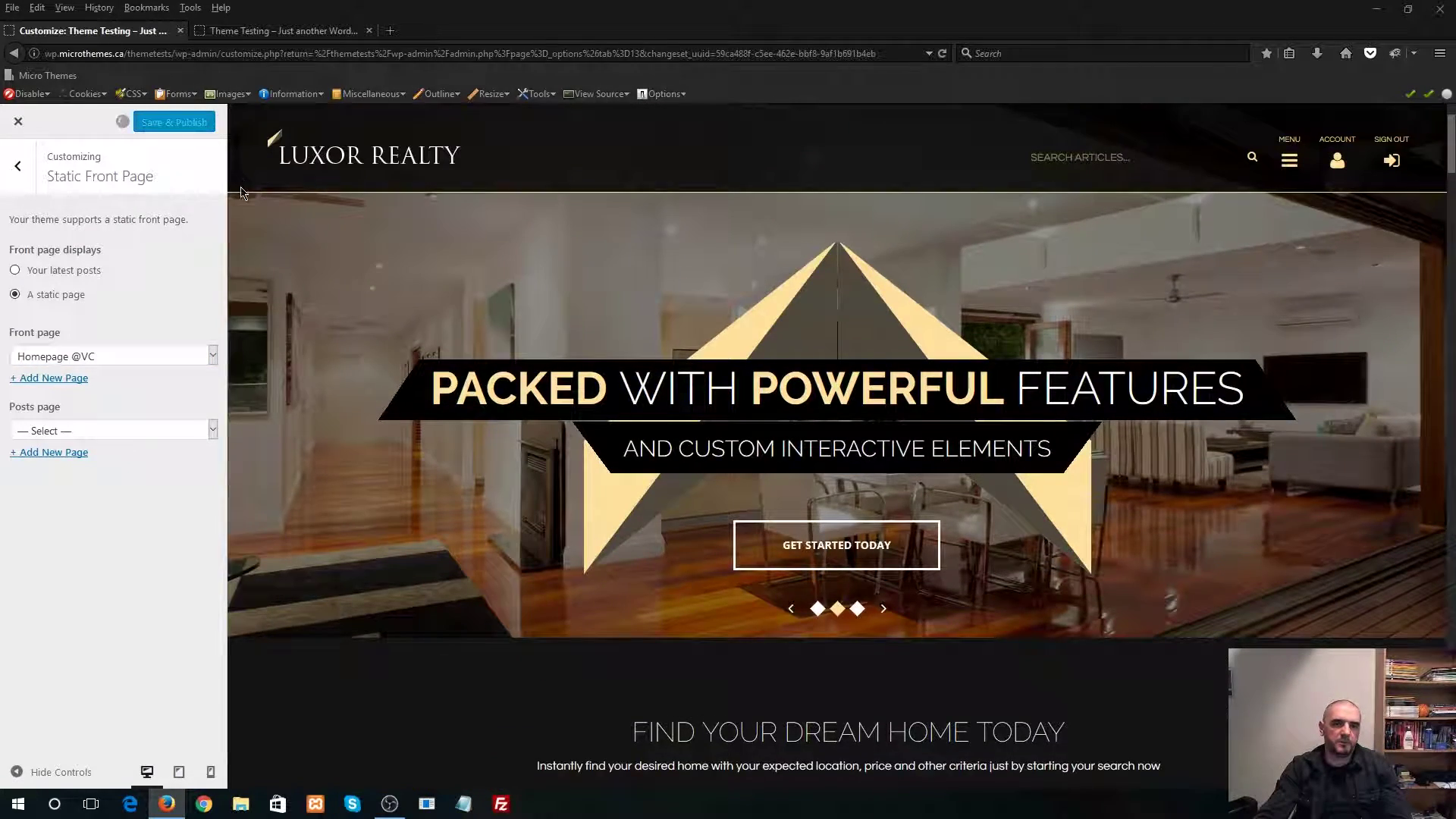
click(19, 122)
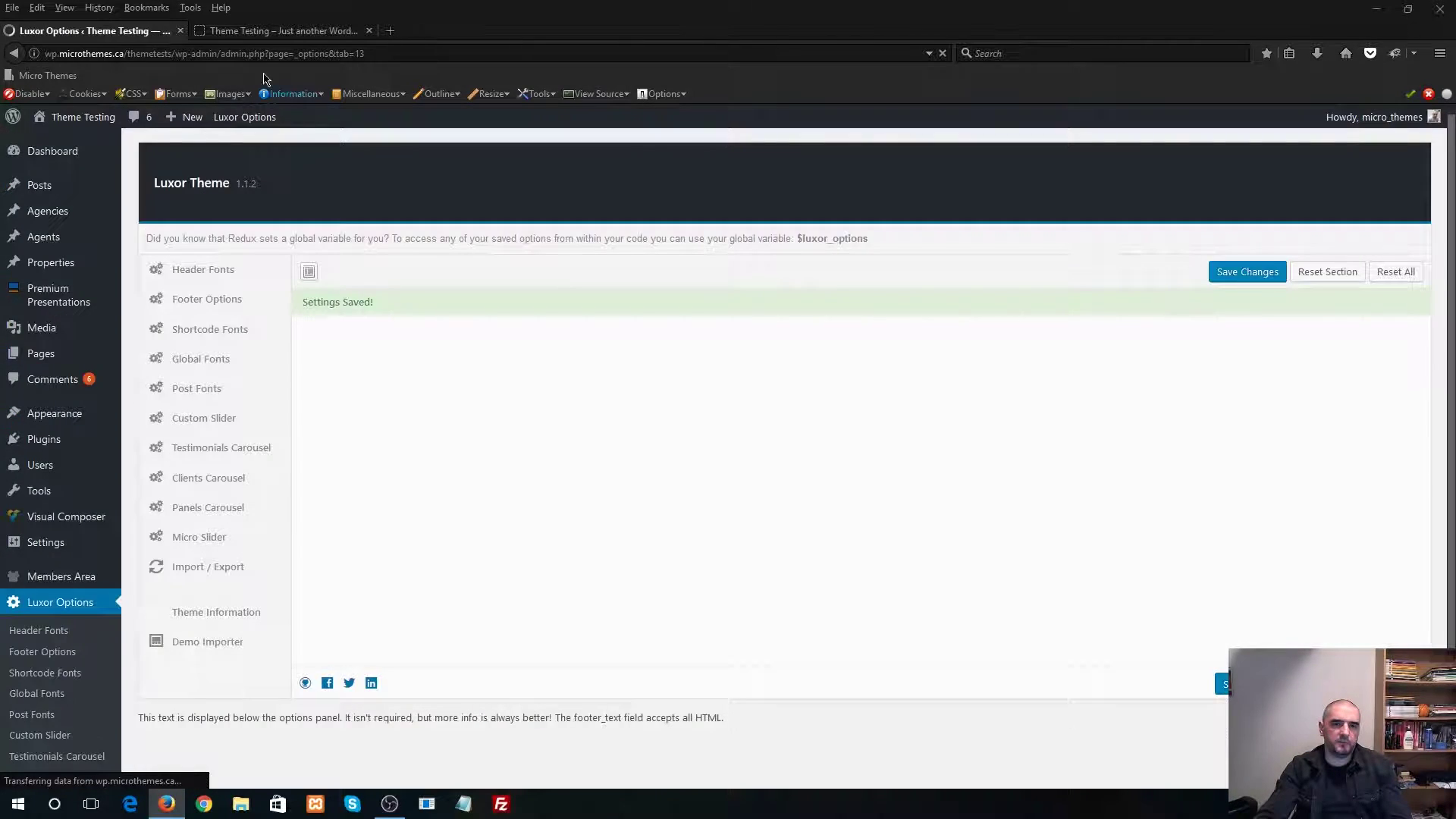
Reload the live site's homepage and review its slider, property listings and testimonials sections
click(277, 30)
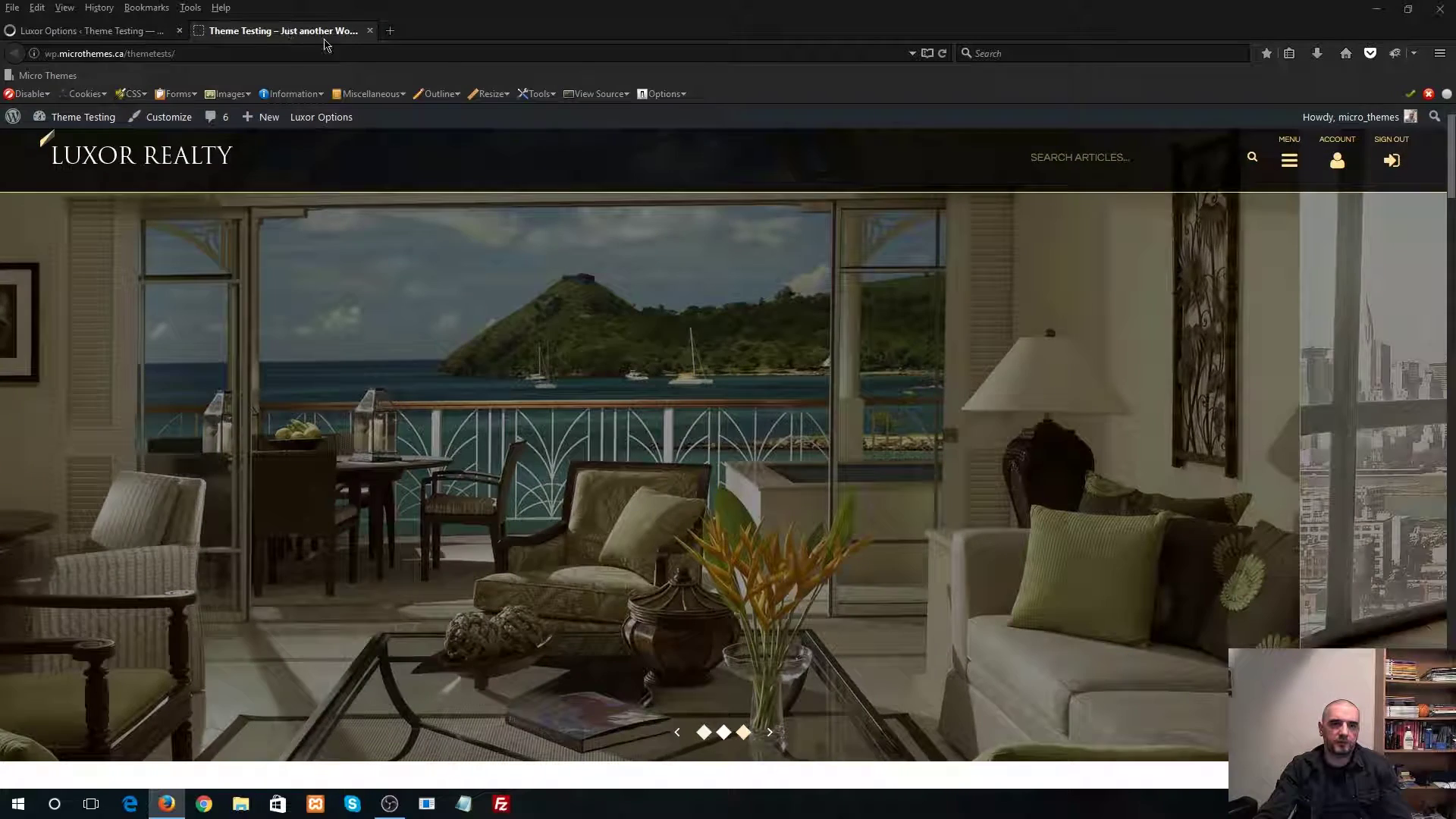
key(F5)
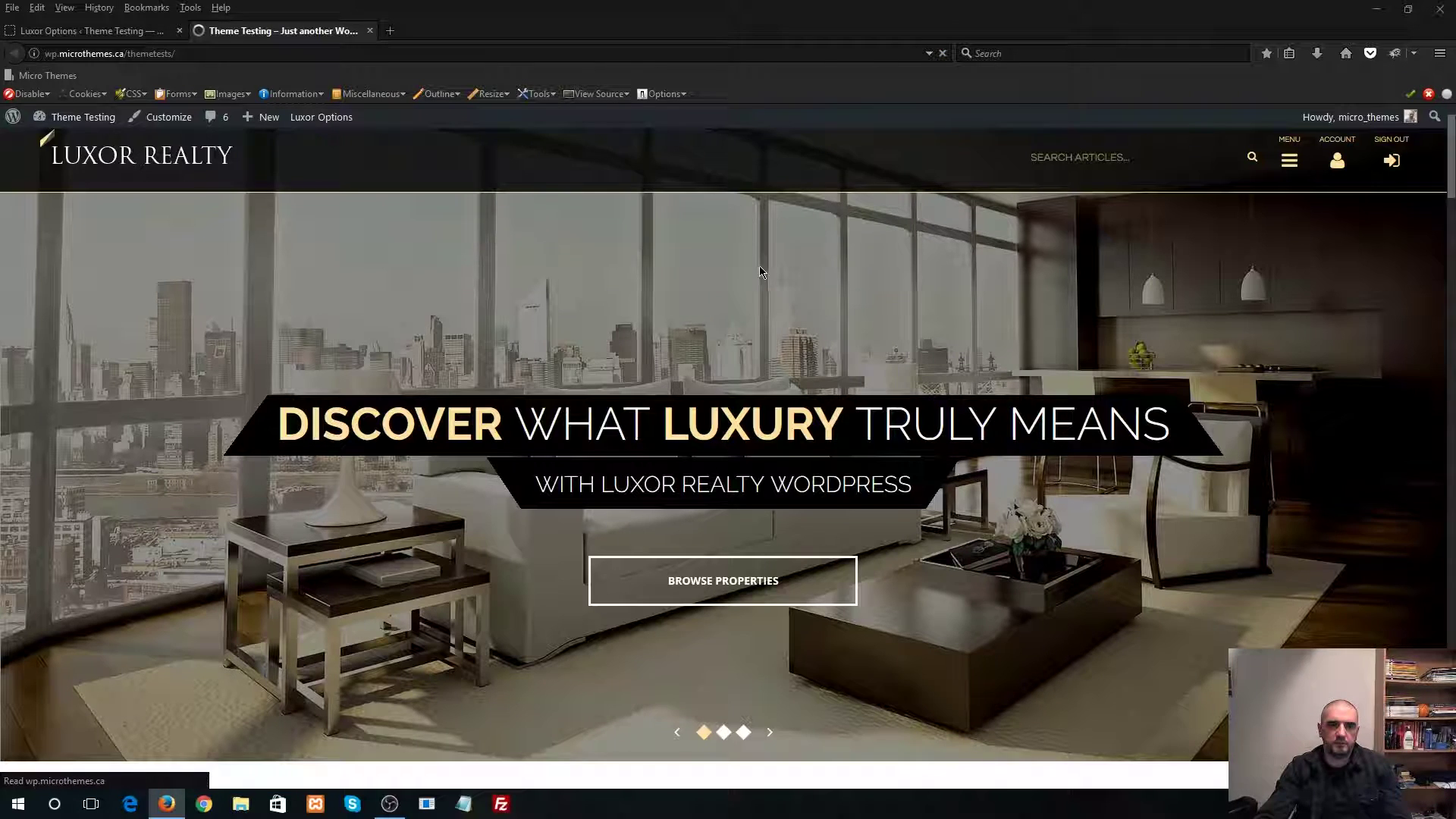
scroll(729, 311, down, 10)
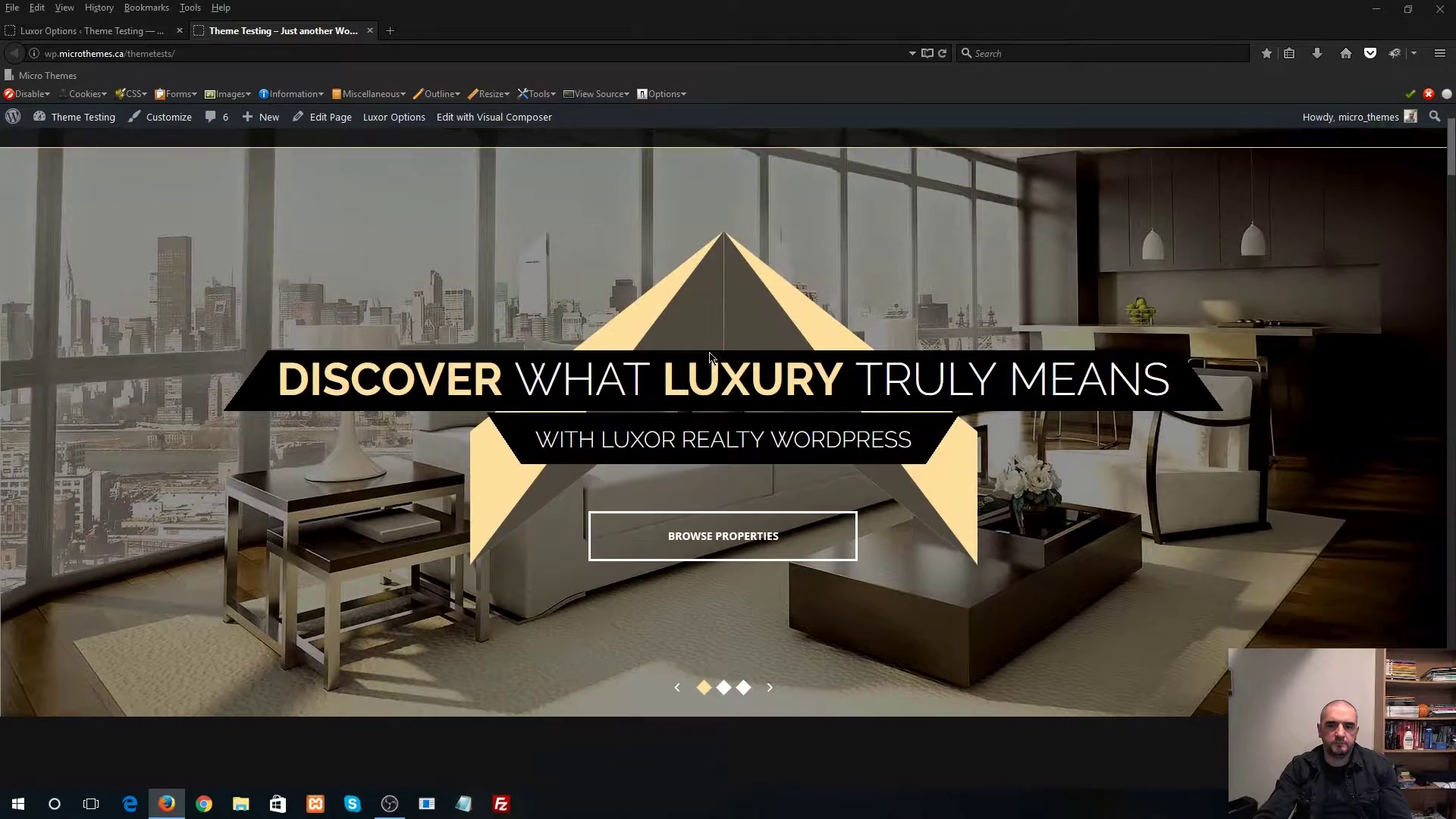
scroll(711, 363, down, 10)
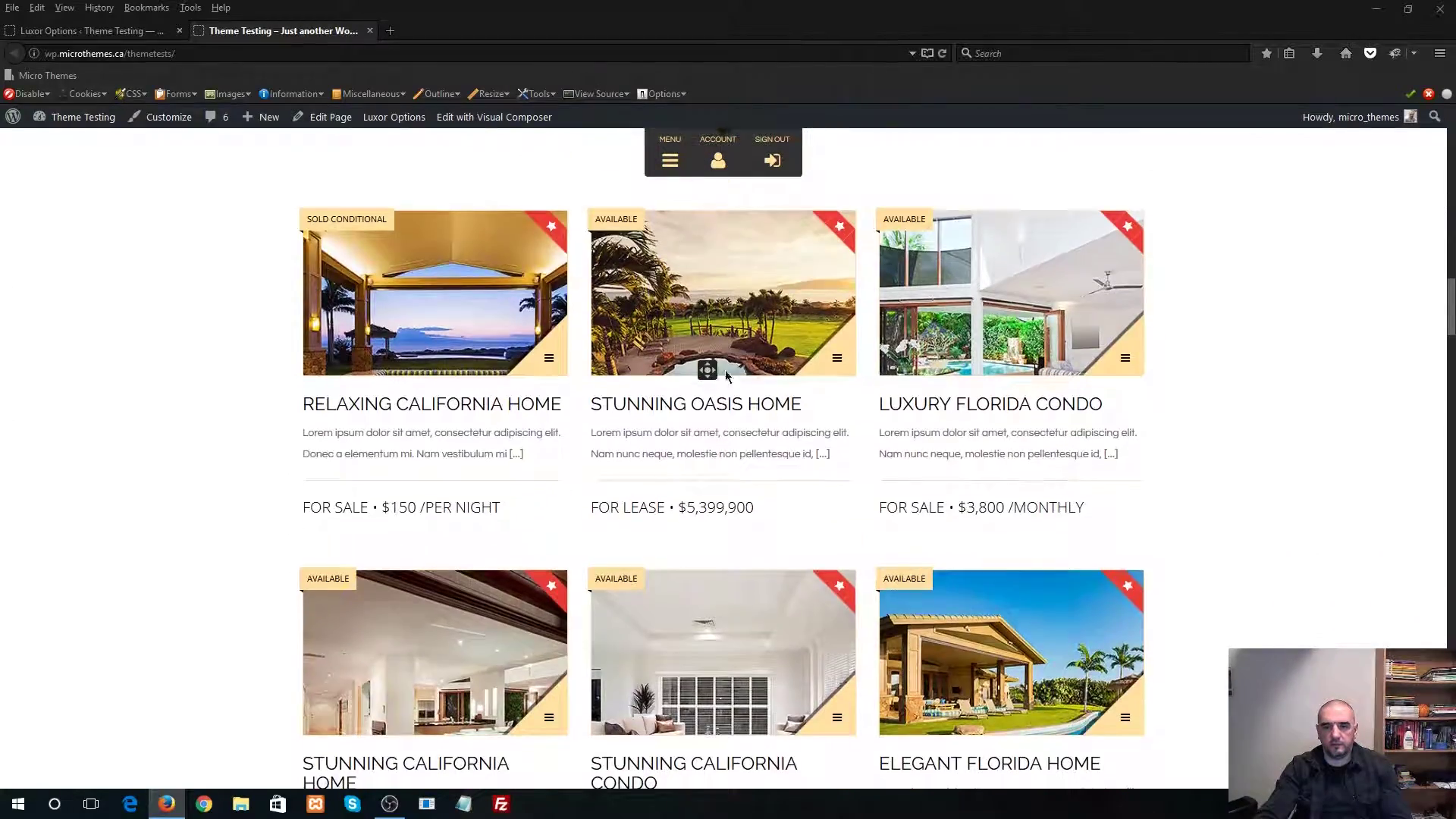
scroll(742, 413, down, 10)
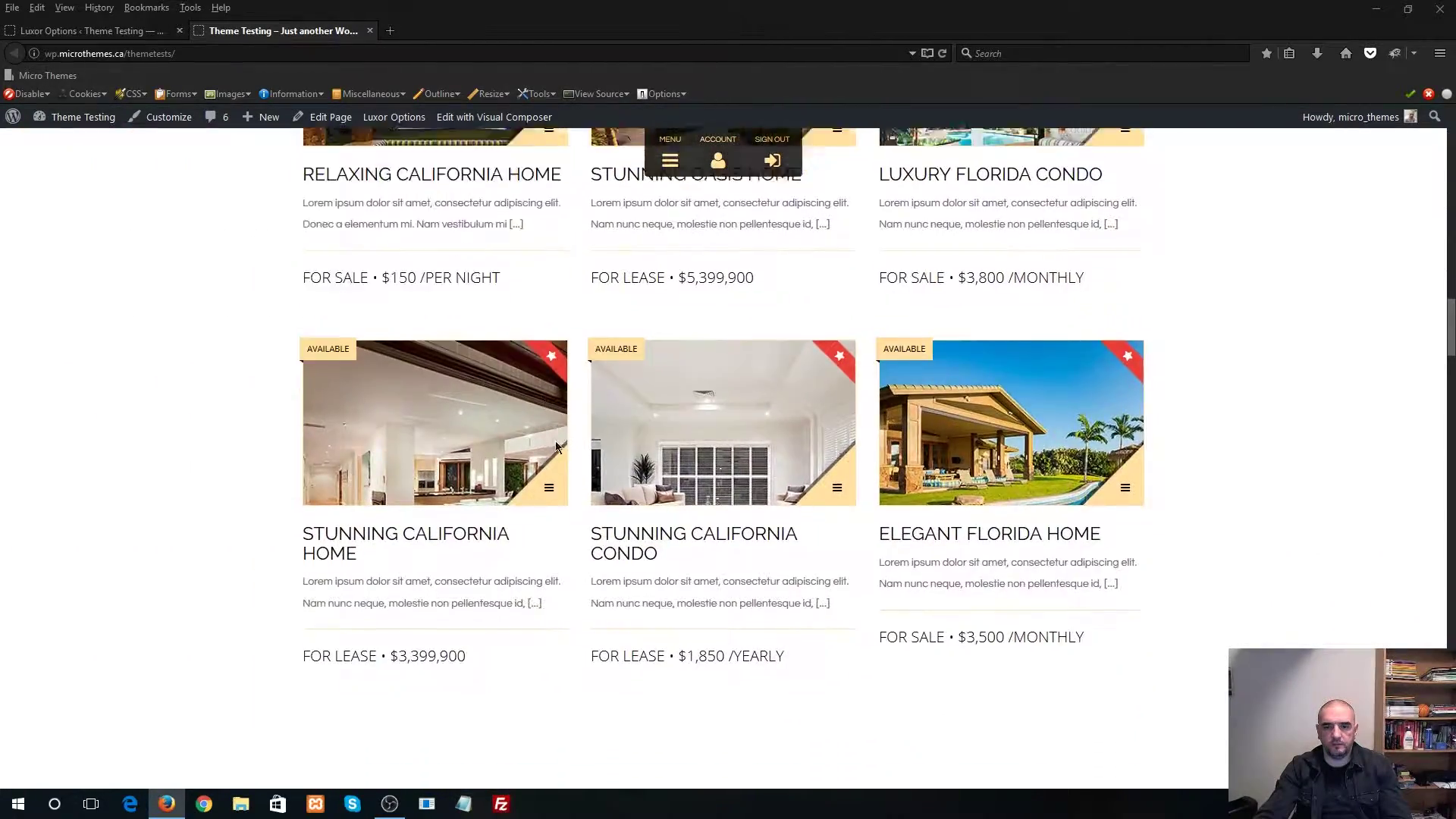
scroll(561, 448, down, 5)
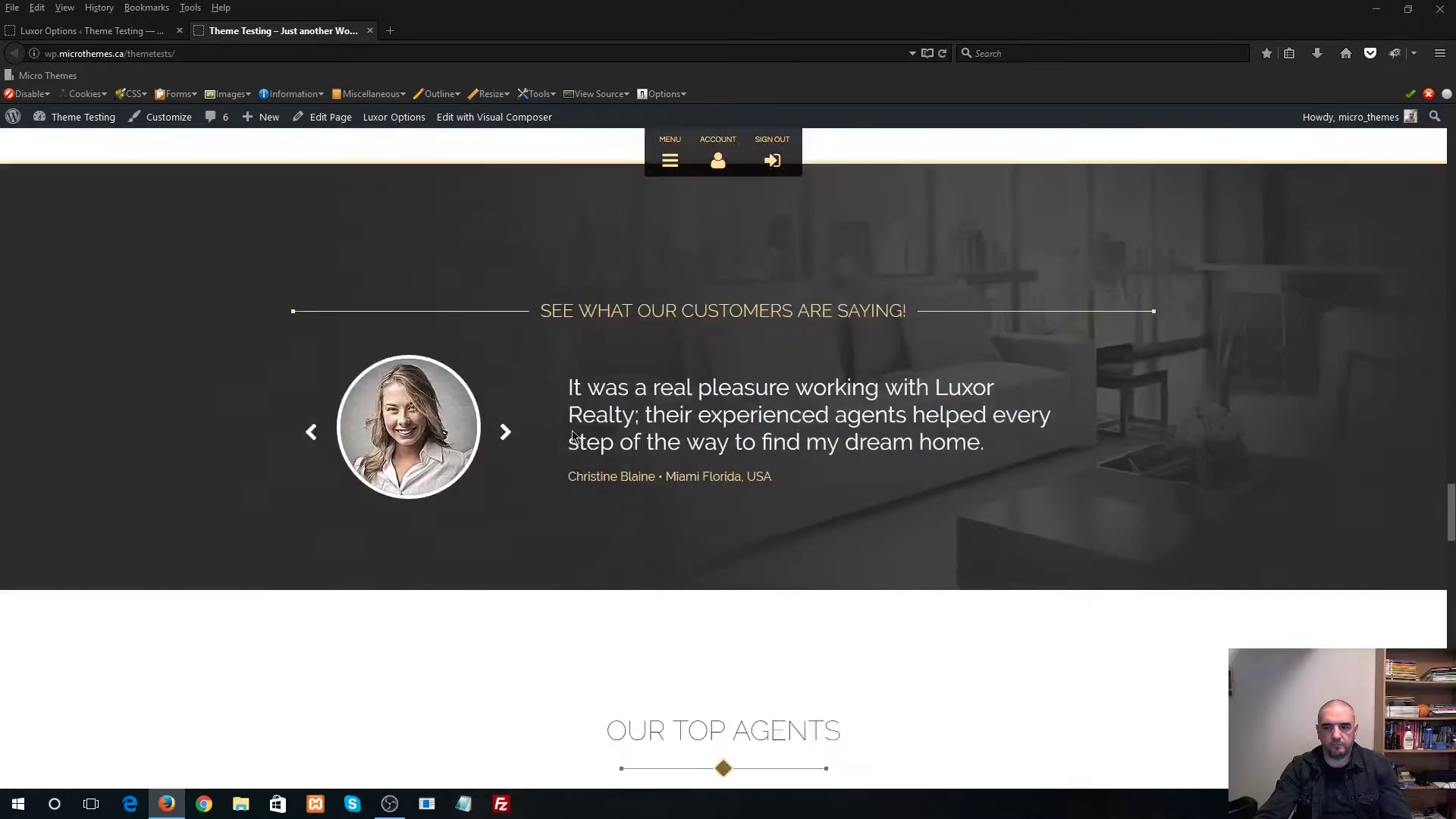
scroll(579, 412, up, 10)
scroll(576, 411, up, 3)
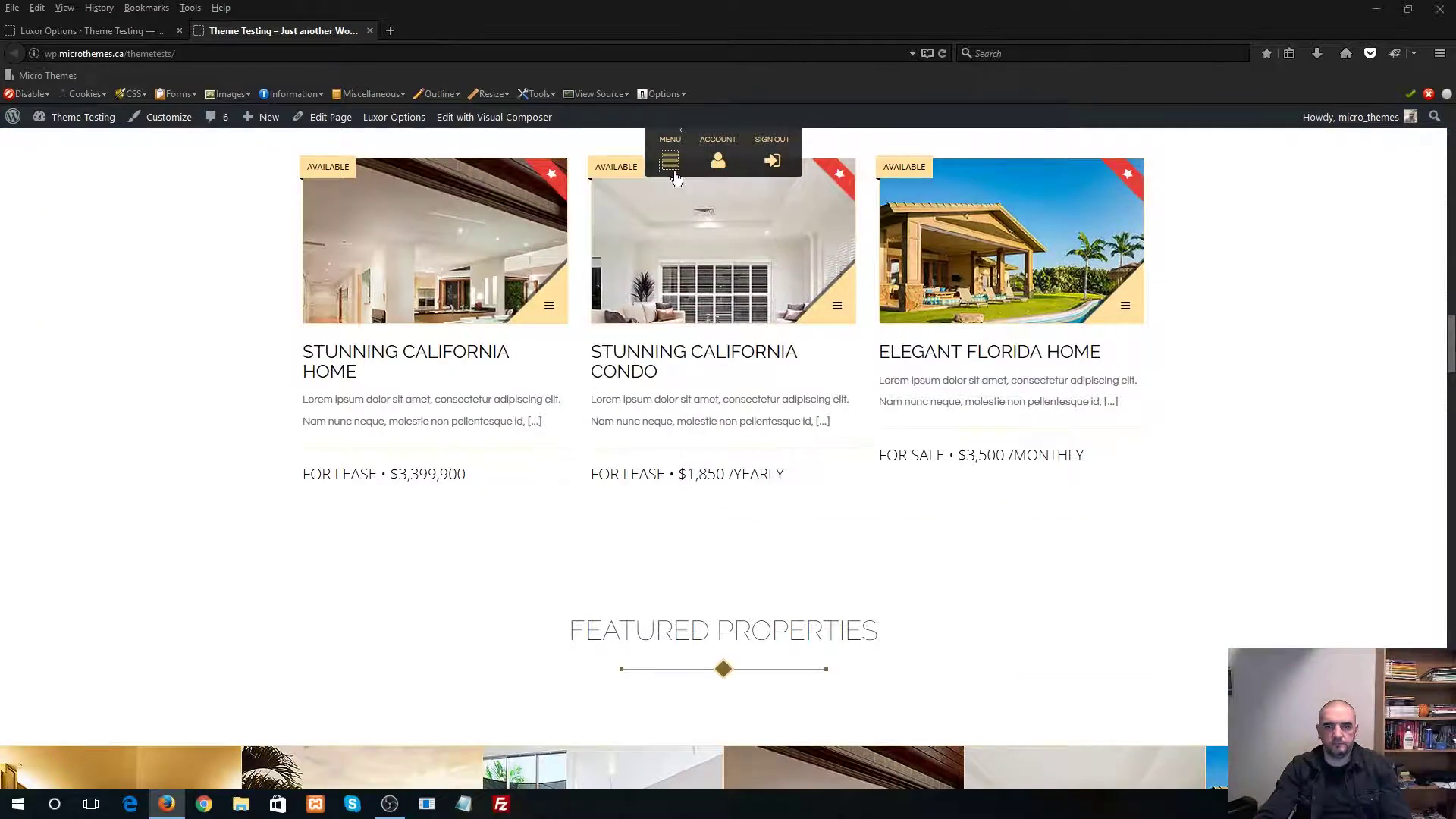
Check the Properties submenu links in the site's slide-out menu, then close the menu
click(672, 163)
click(1313, 312)
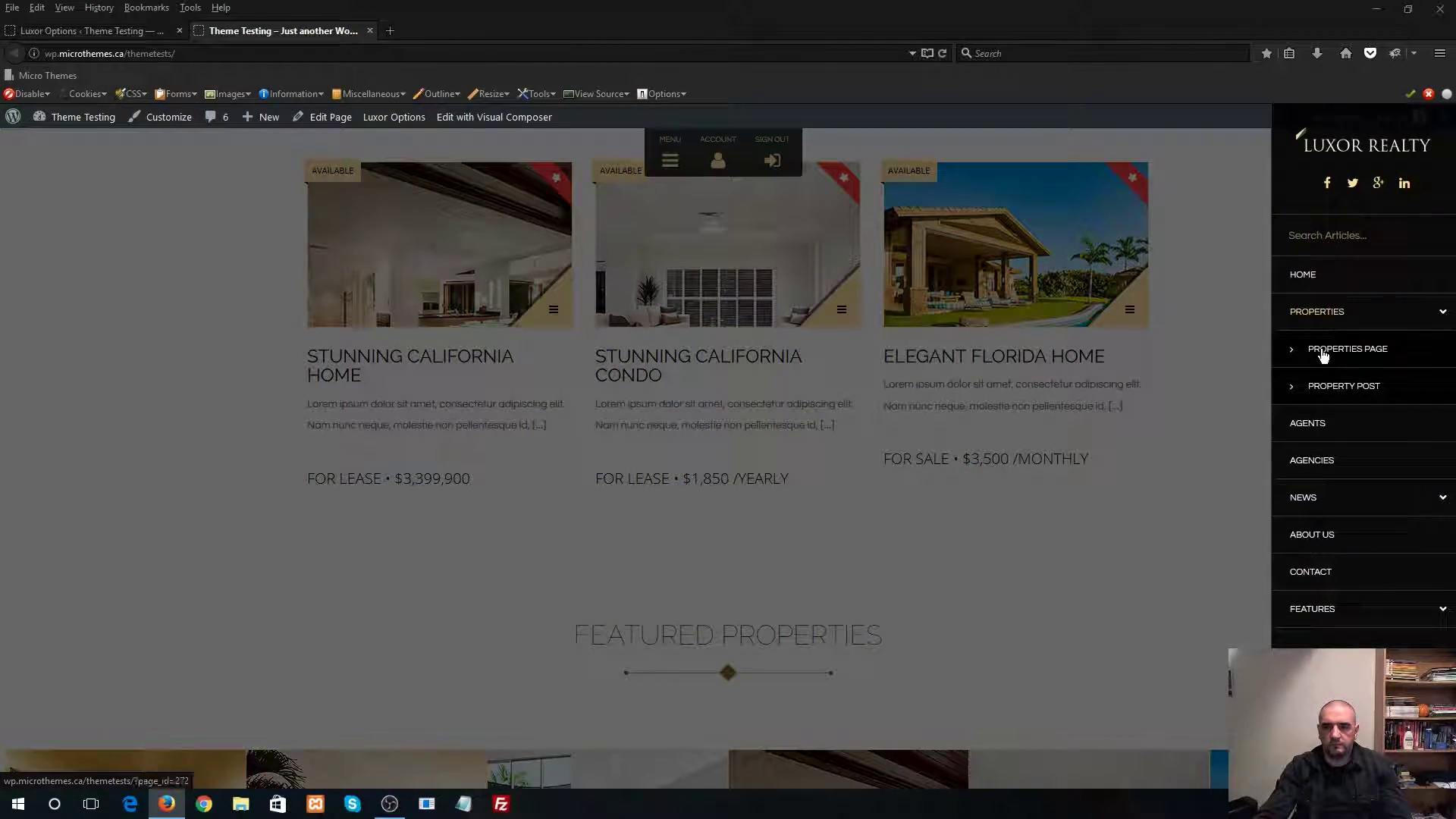
click(1092, 374)
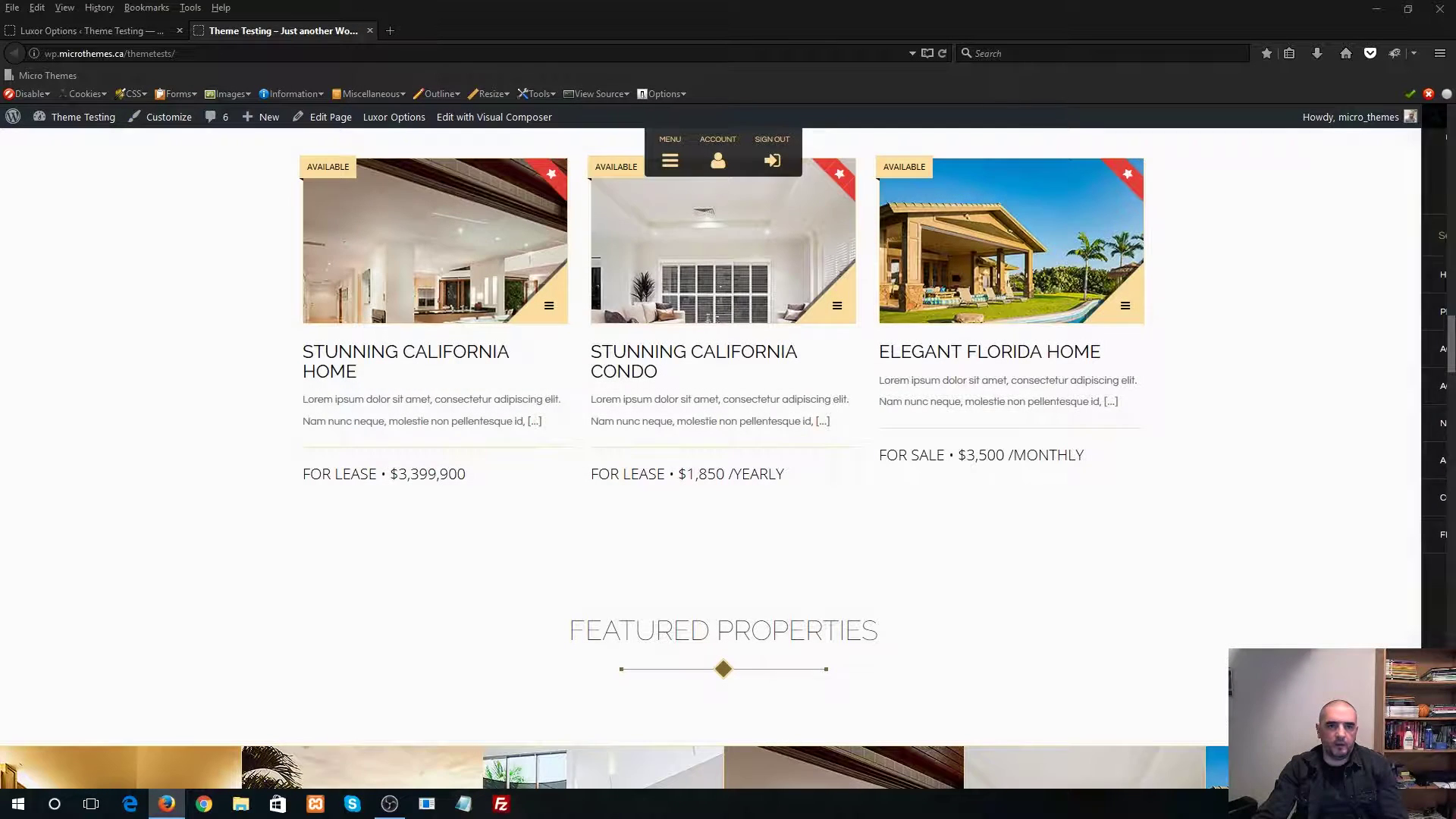
Return to the WordPress admin, set the permalink structure to Post name and save it
click(124, 30)
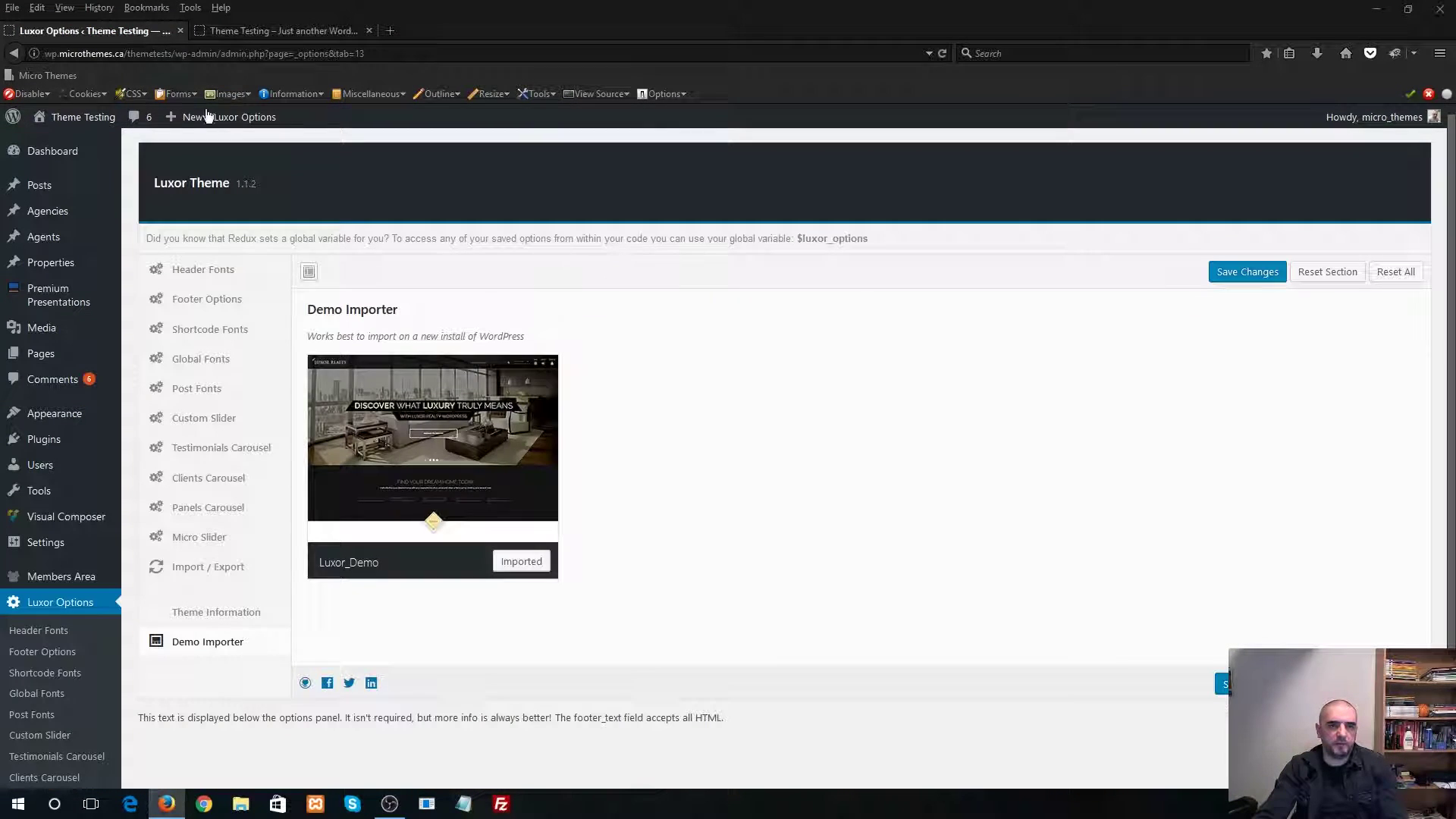
mouse_move(244, 117)
scroll(220, 550, down, 2)
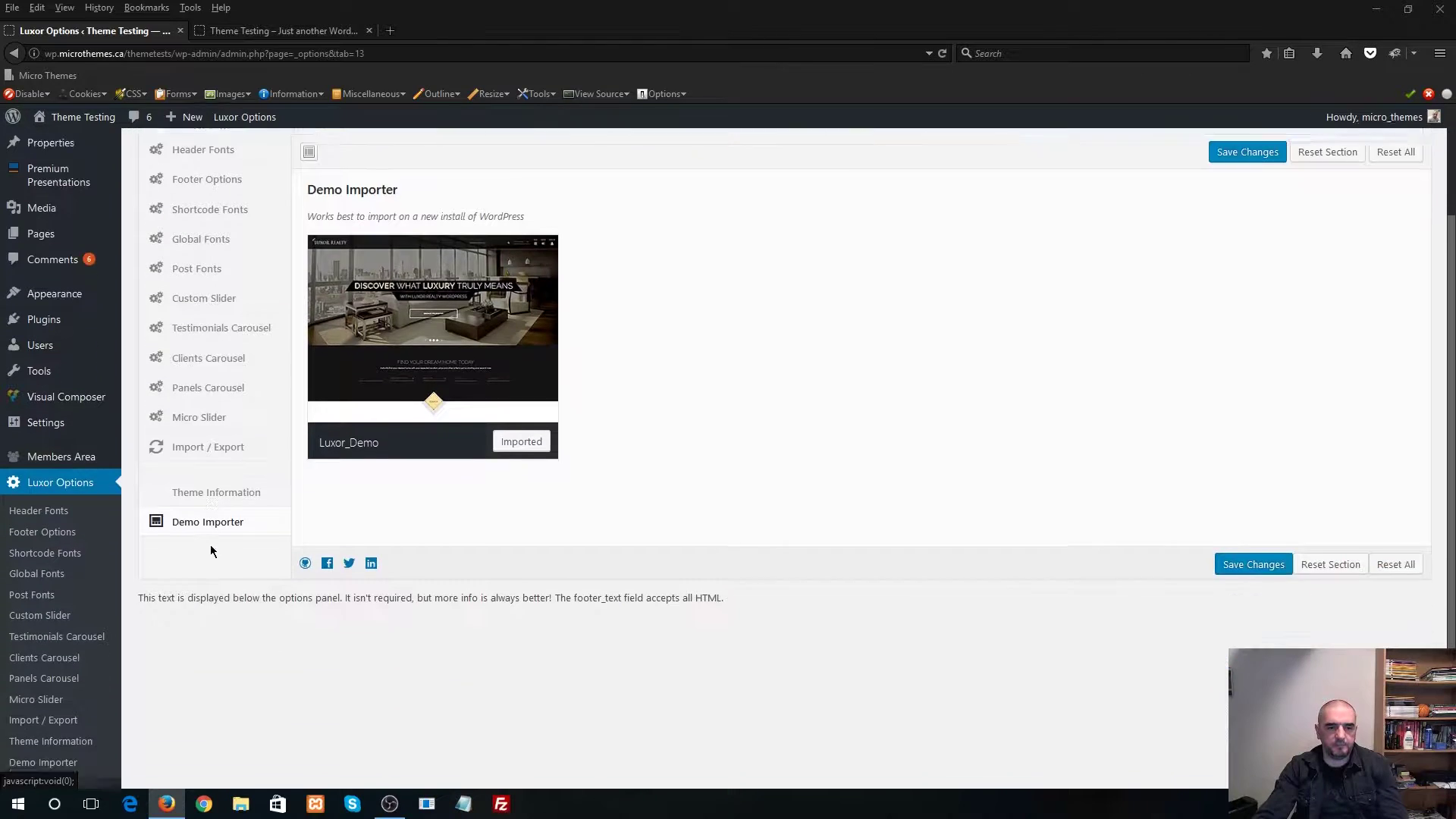
mouse_move(46, 398)
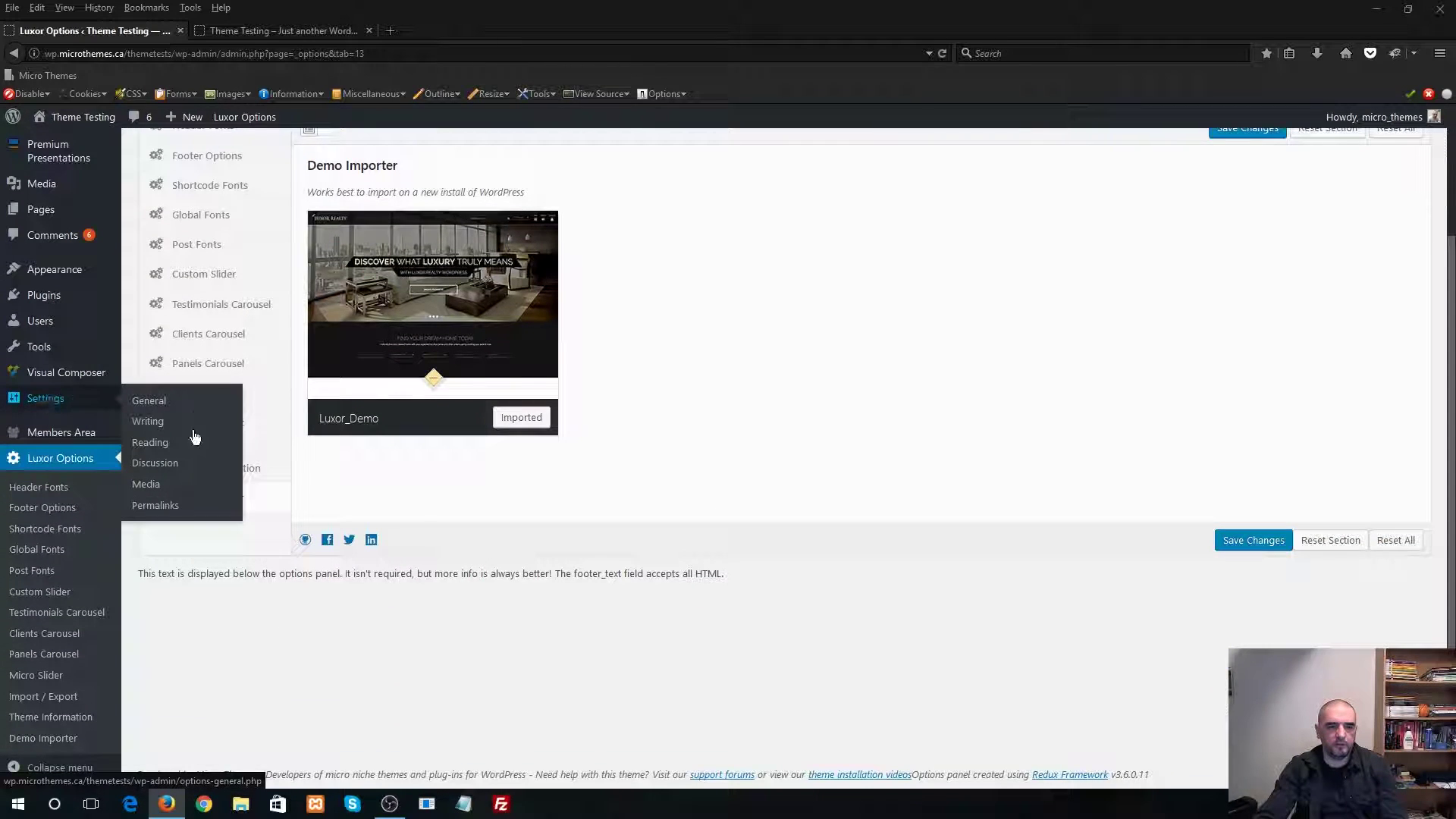
click(163, 505)
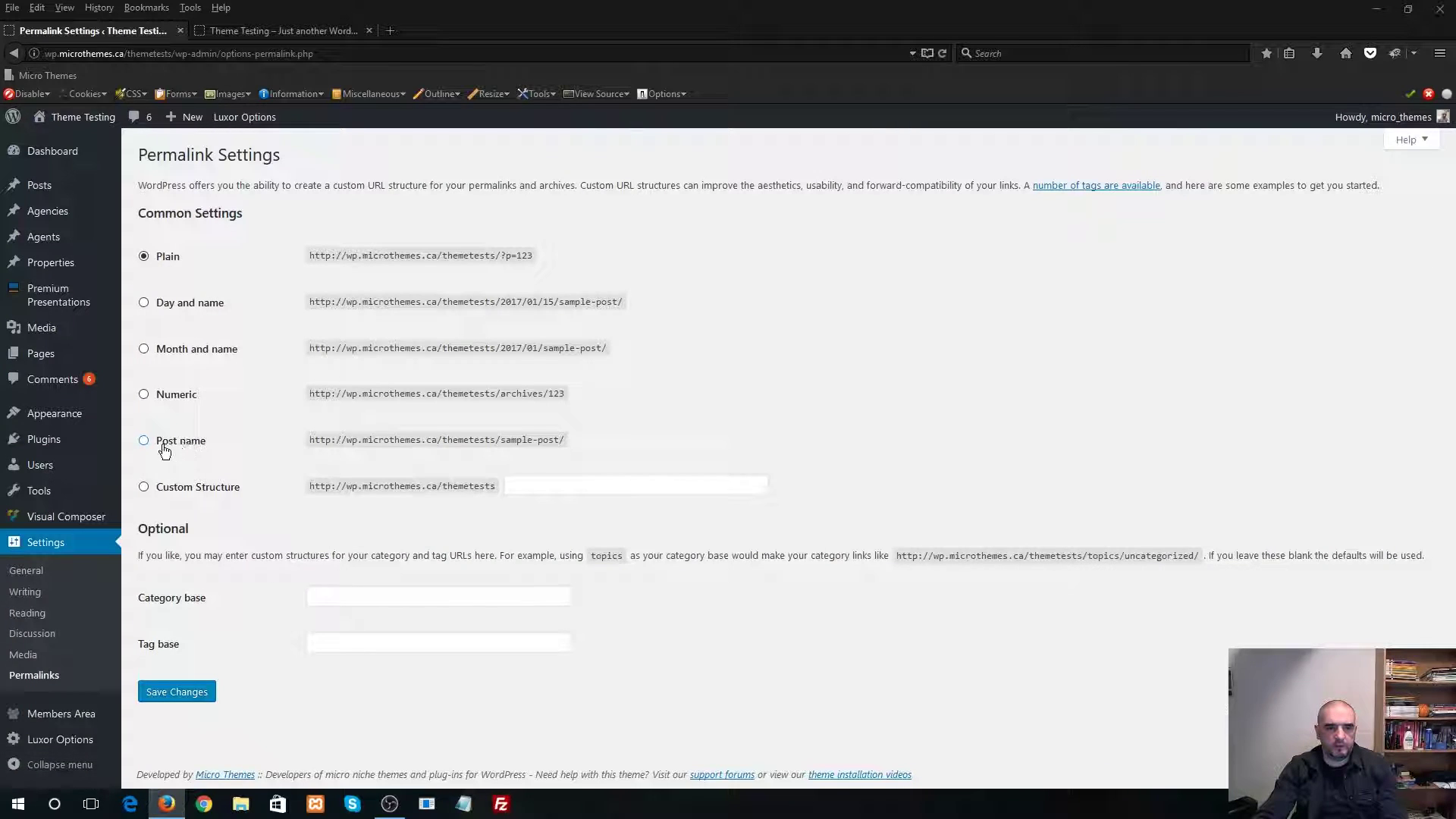
click(174, 442)
click(186, 697)
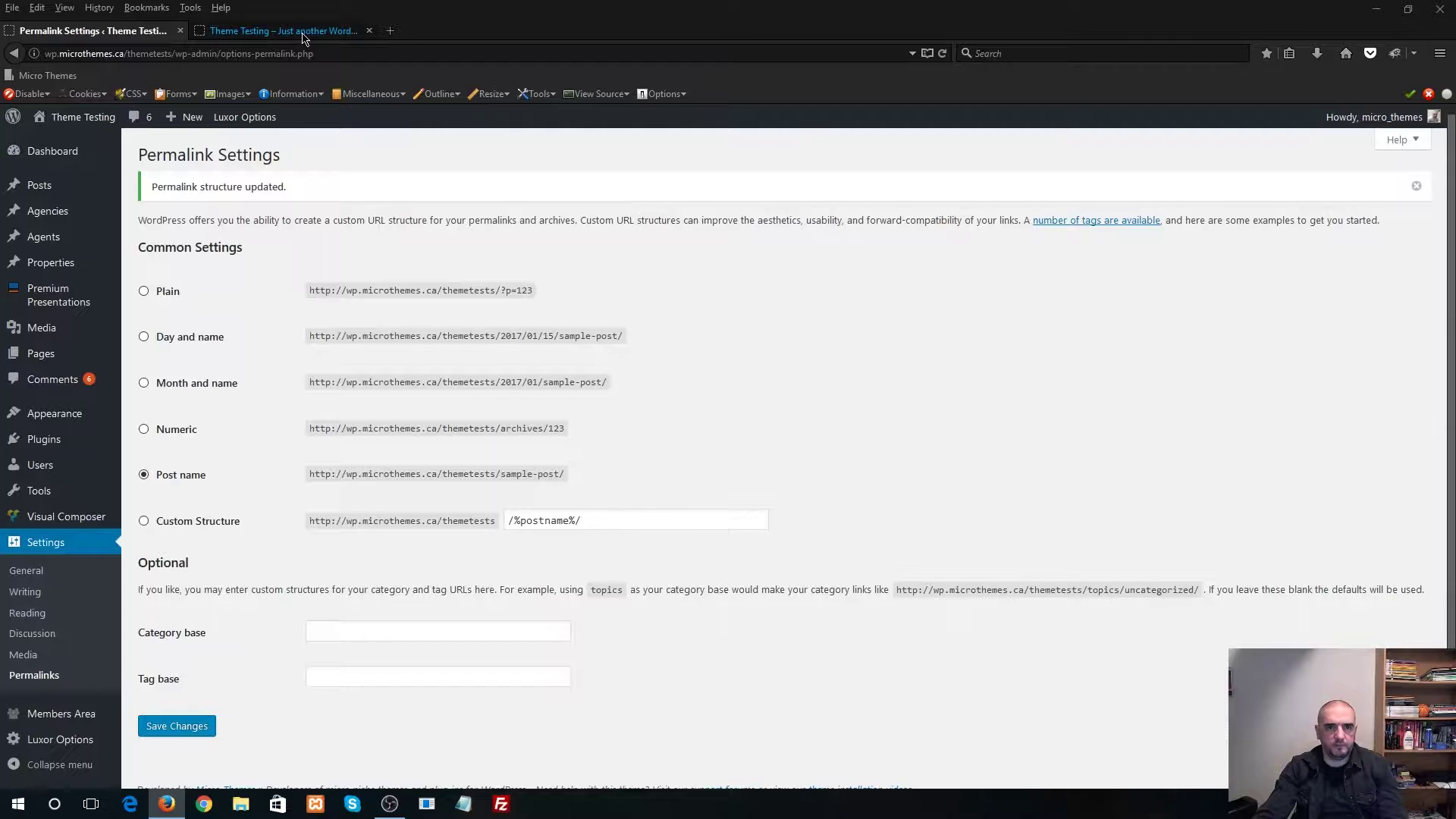
Reload the live site and open Properties Page from the Properties submenu of its slide-out menu
click(307, 31)
click(943, 54)
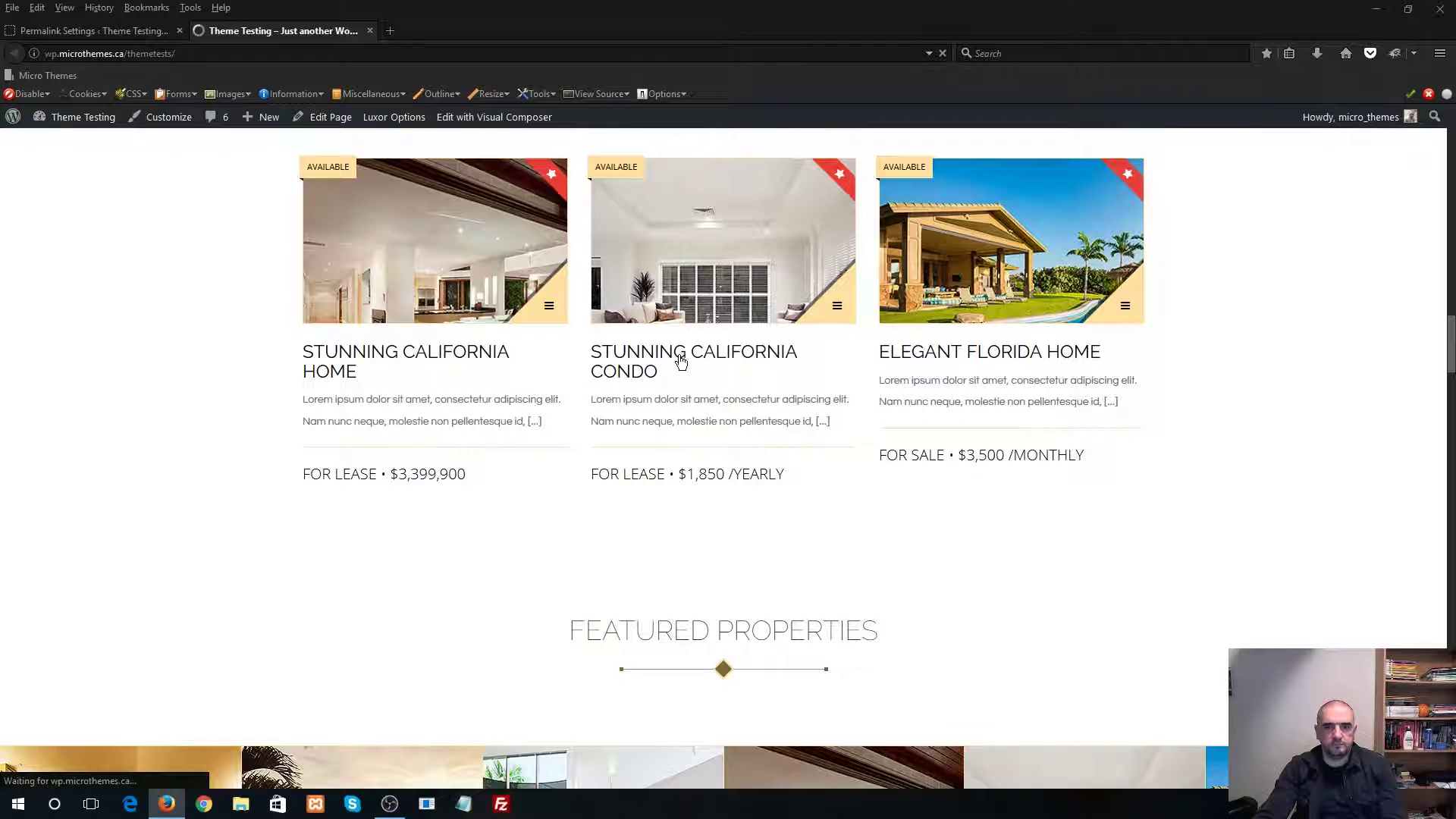
click(671, 162)
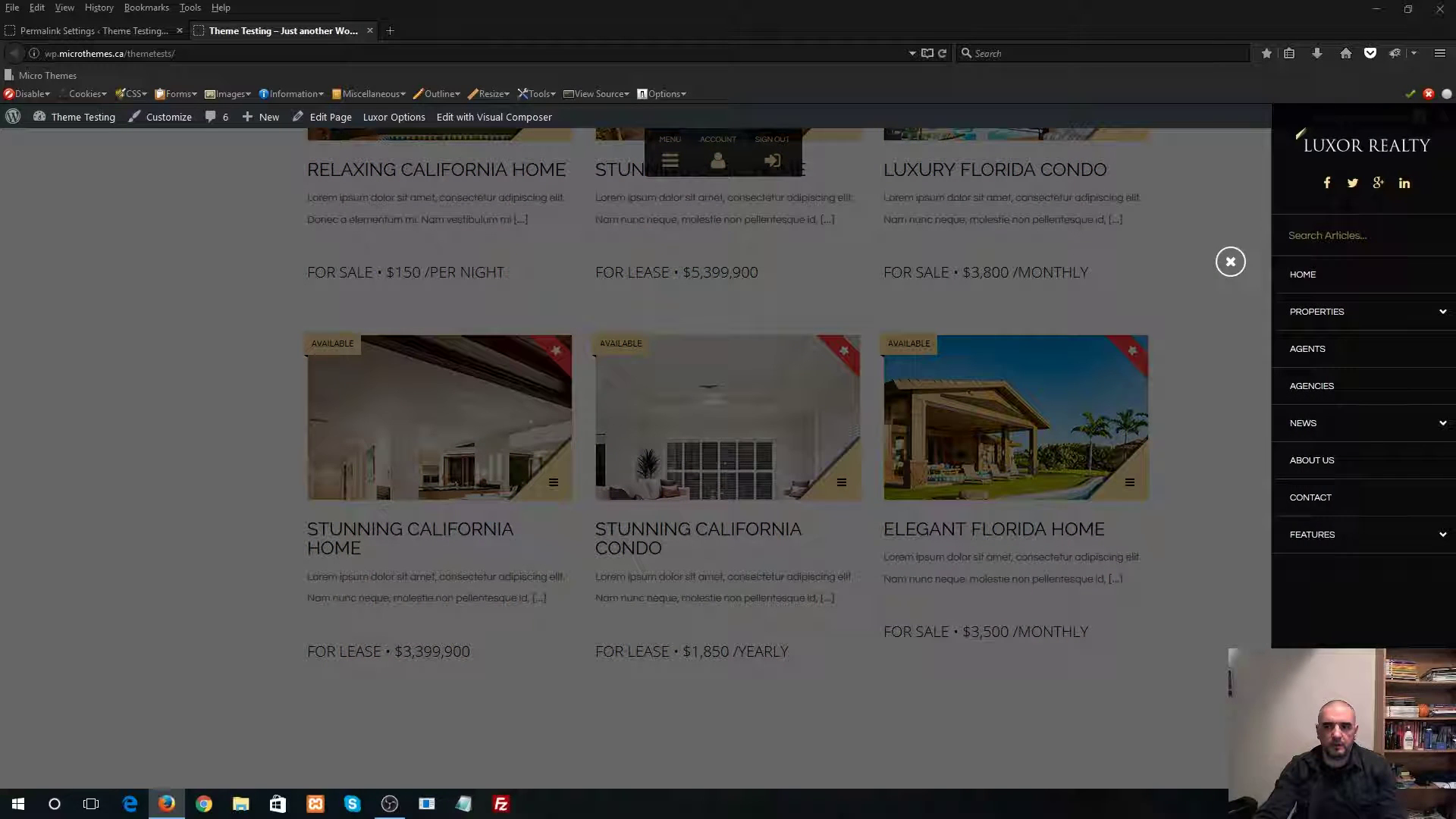
click(1333, 316)
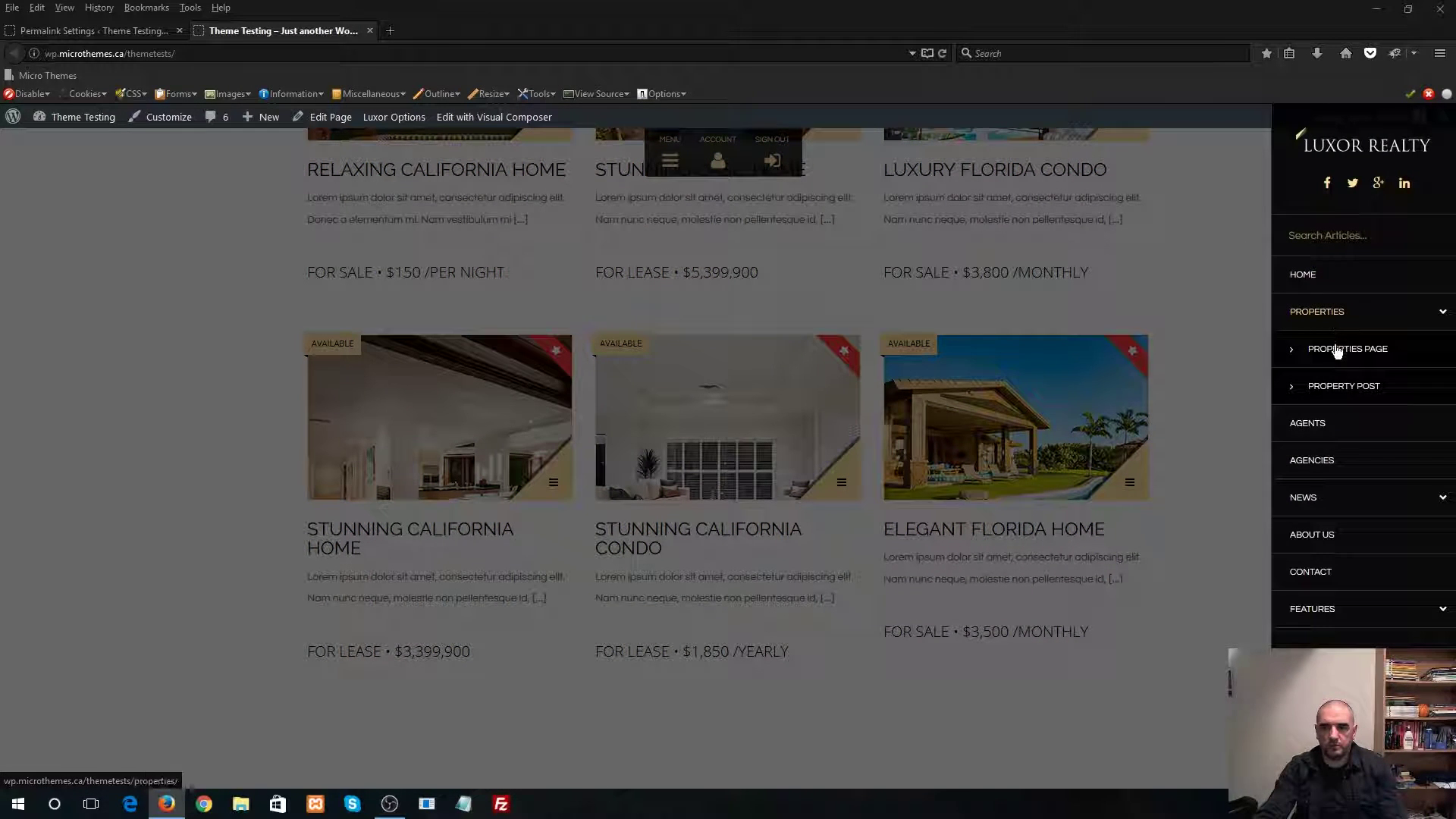
click(1335, 348)
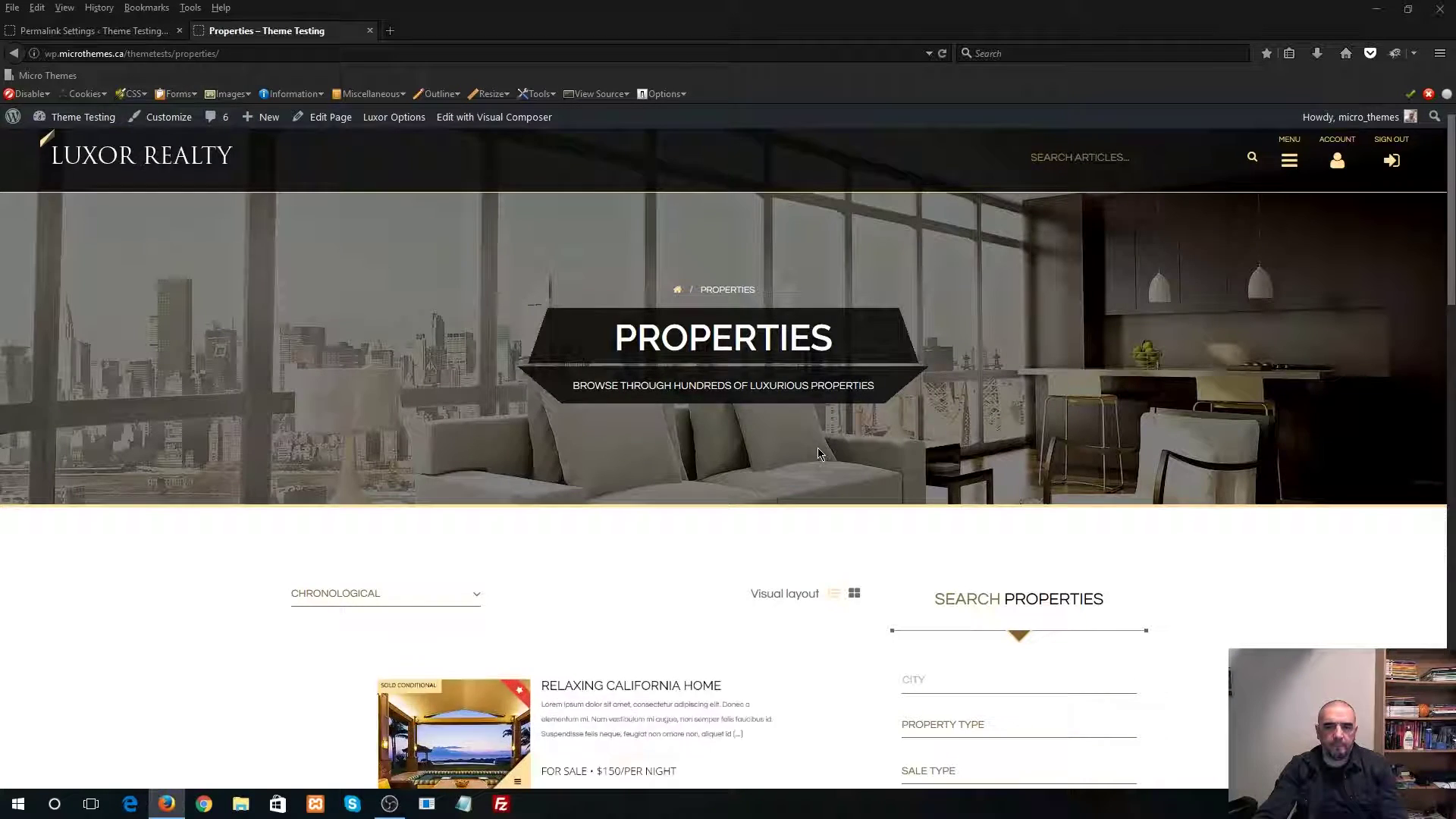
Examine the Properties page's address, listings and search form, then briefly check its slide-out menu
scroll(817, 447, down, 5)
scroll(796, 448, down, 3)
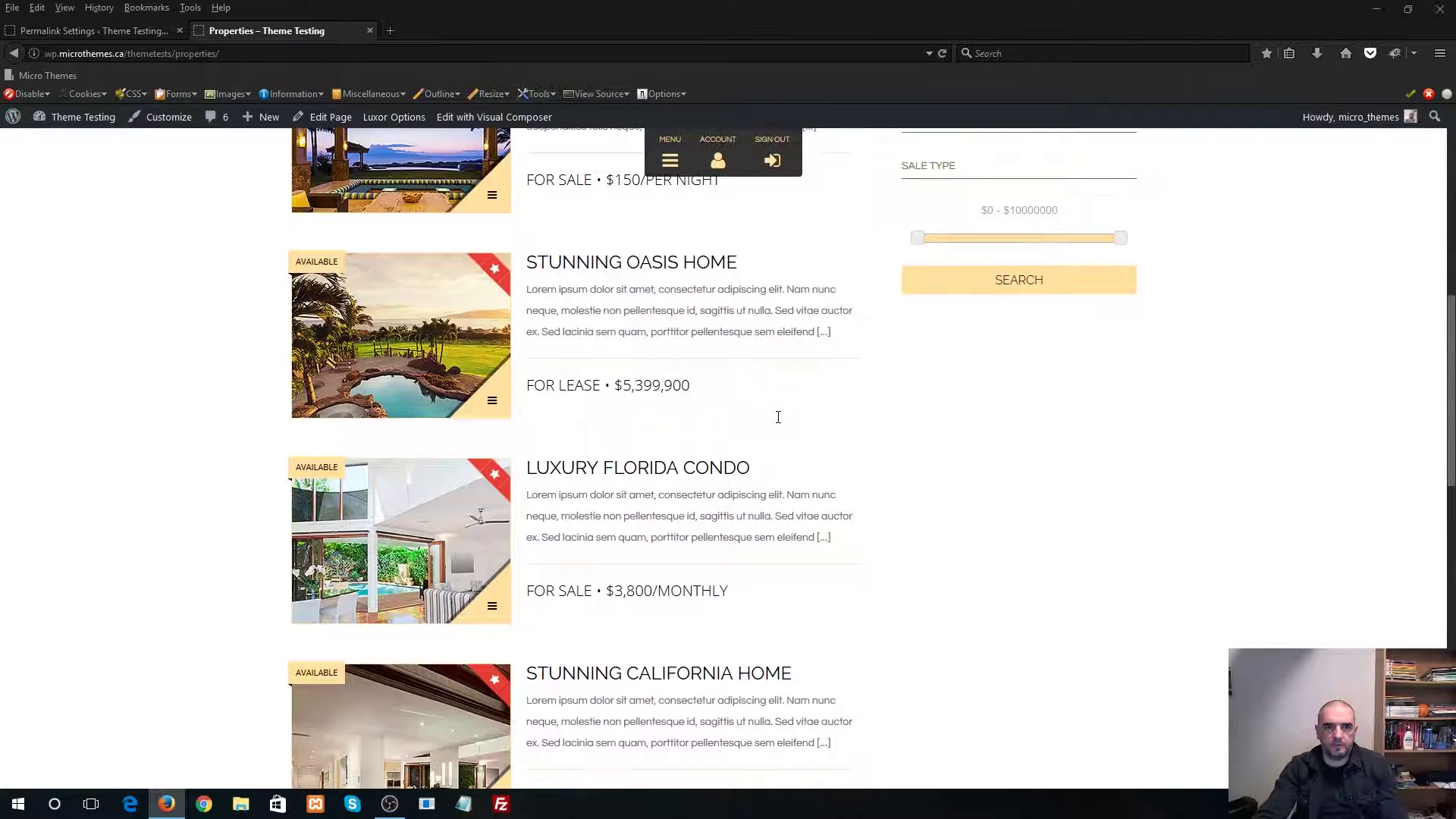
click(231, 54)
click(715, 471)
scroll(713, 447, down, 7)
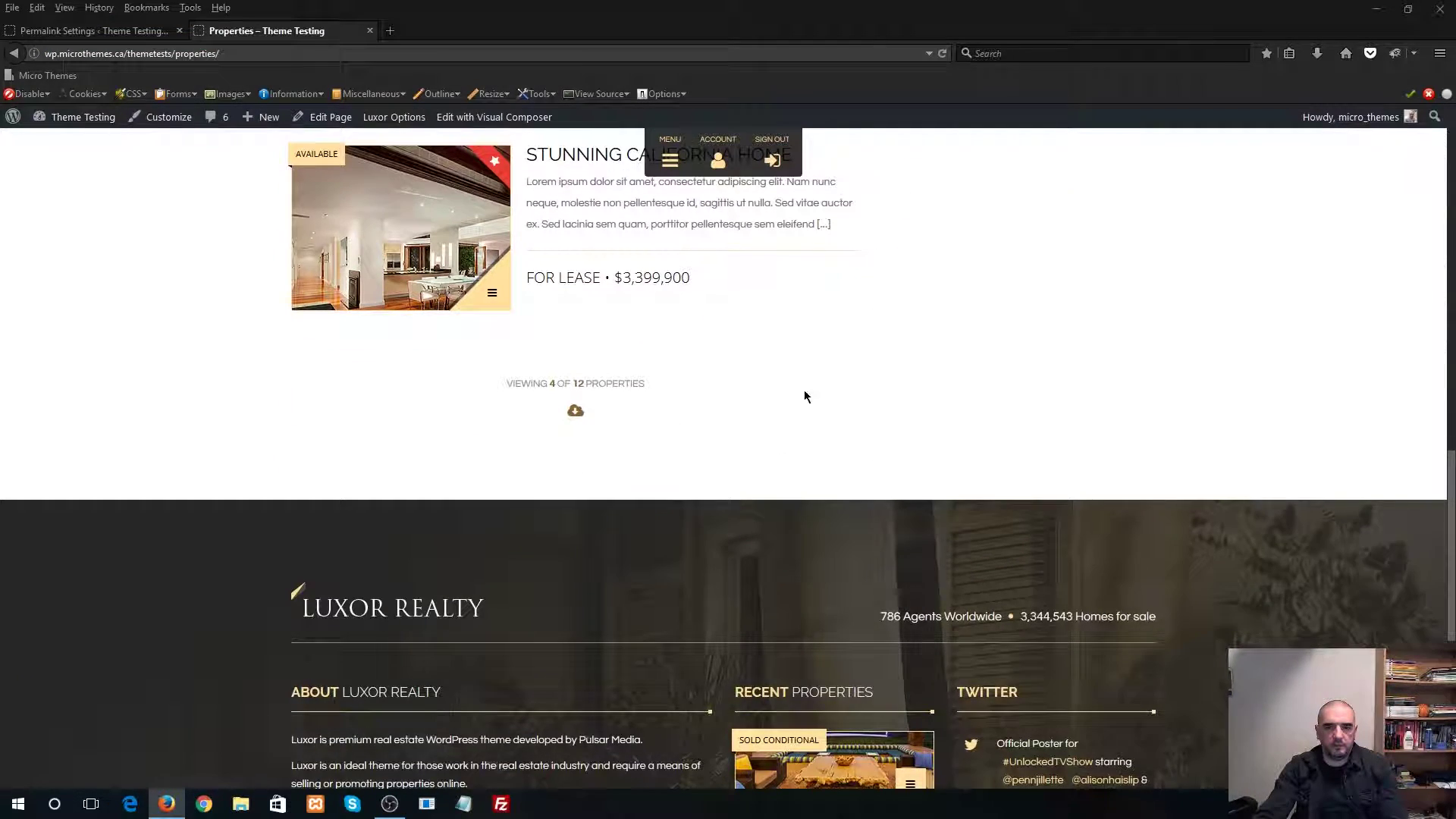
scroll(805, 397, up, 15)
scroll(652, 253, down, 5)
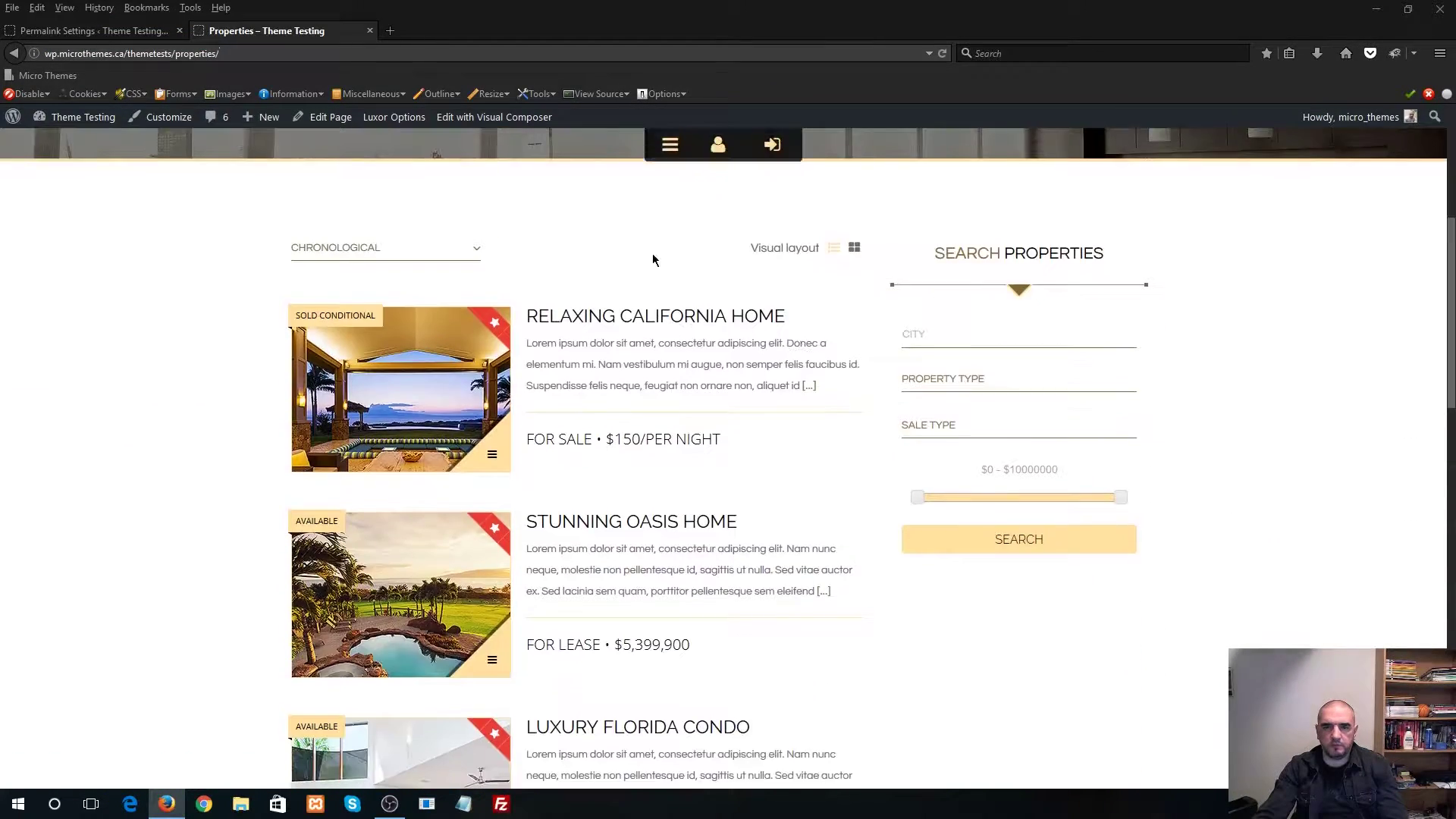
scroll(673, 407, up, 5)
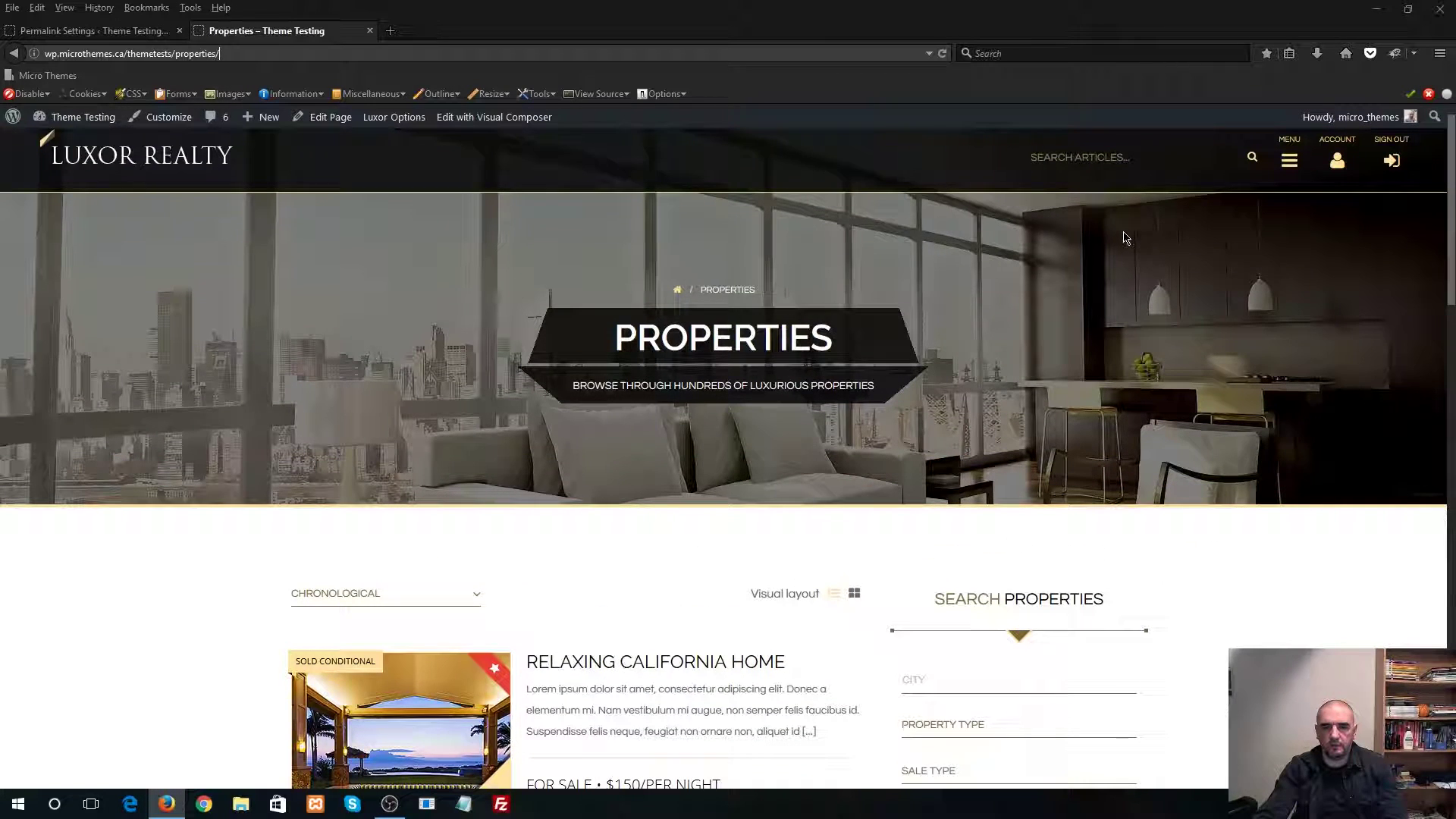
click(1290, 162)
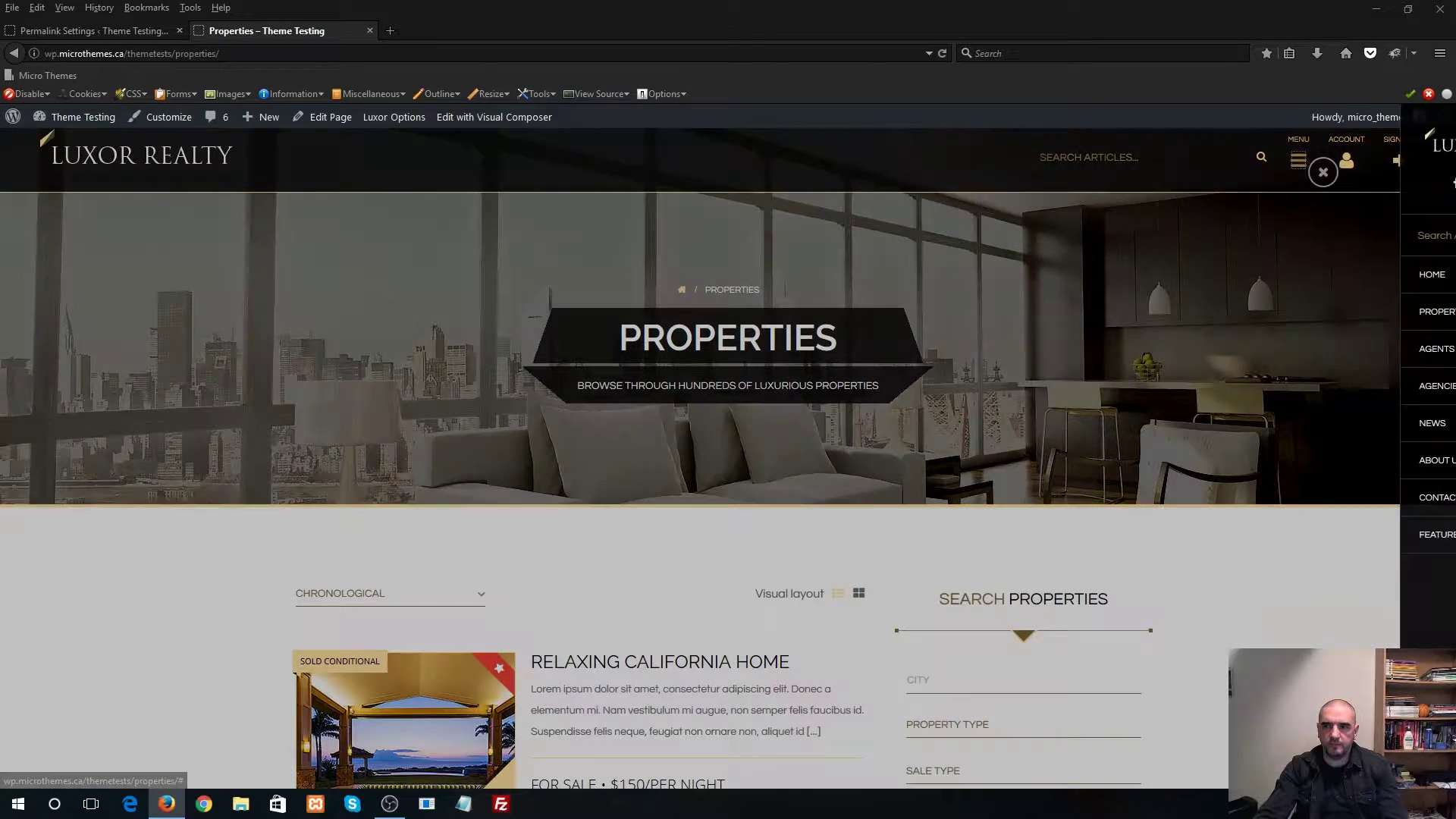
click(1157, 363)
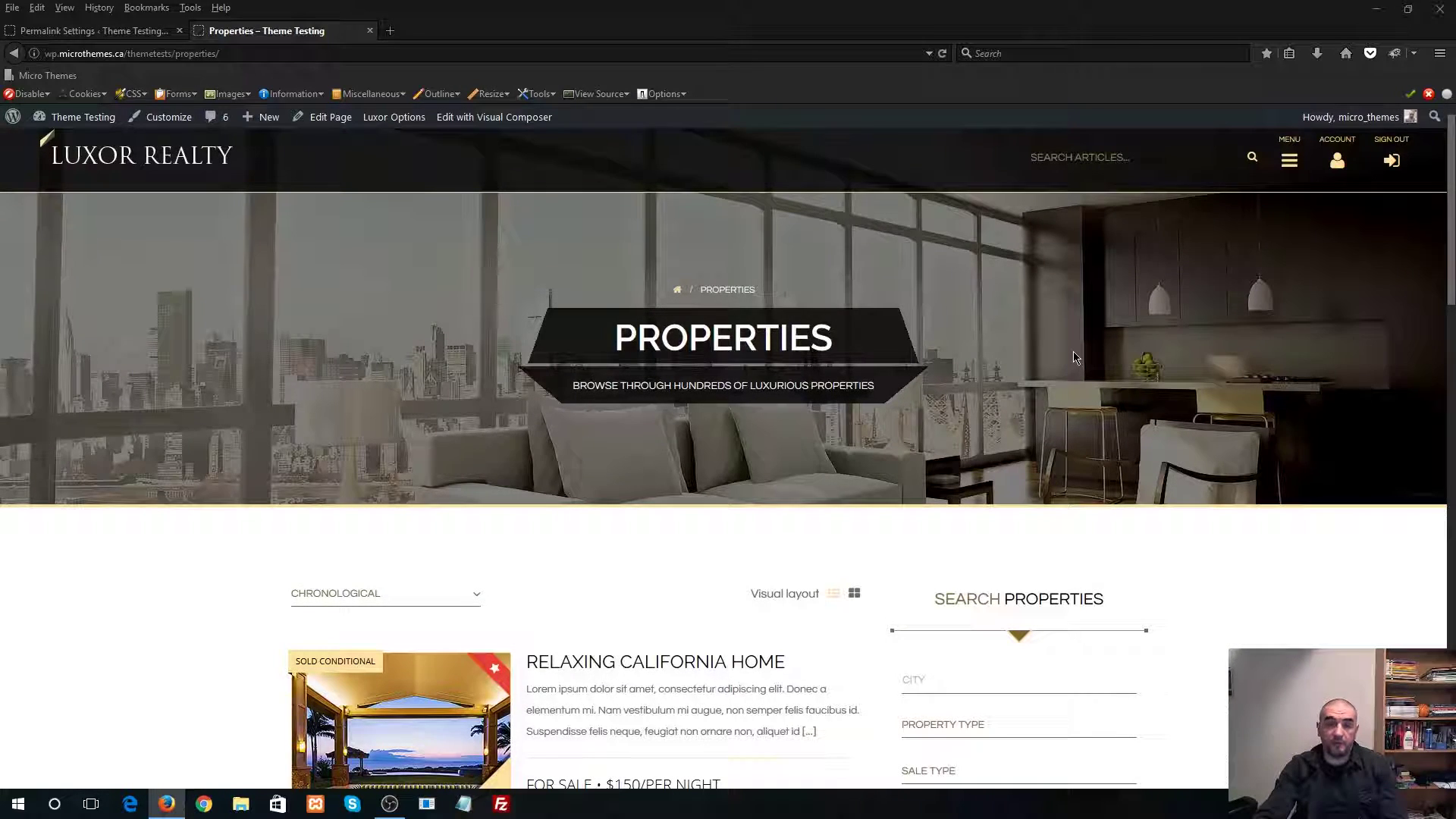